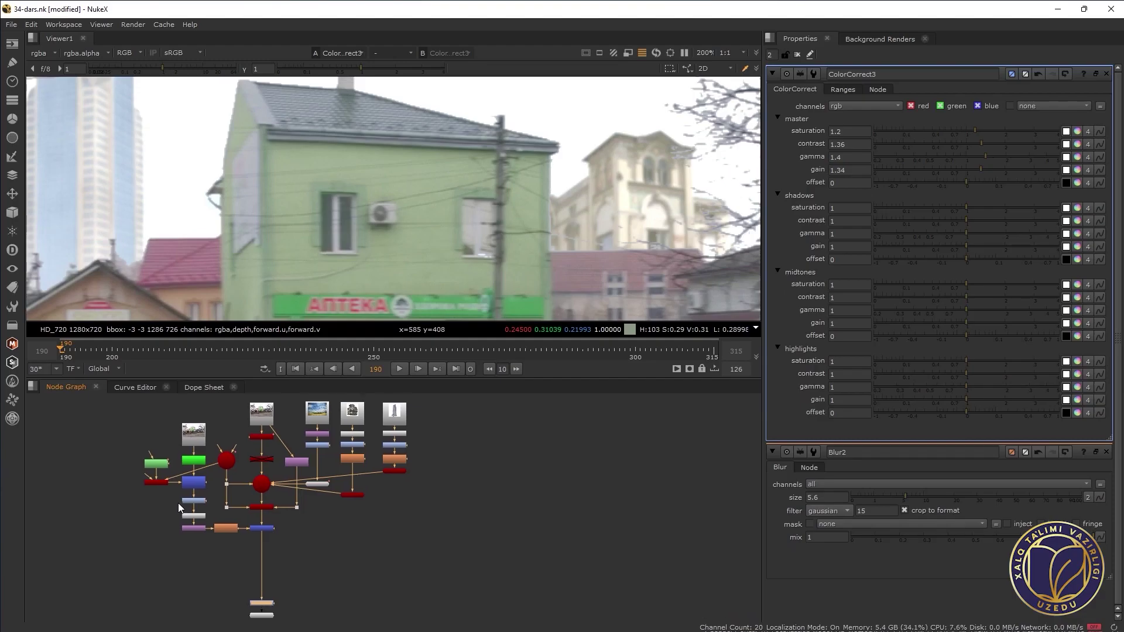
Pan the Node Graph slightly to frame the 34-dars.nk node tree
{"action": "left_click_drag", "start_coordinate": [178, 504], "coordinate": [185, 496]}
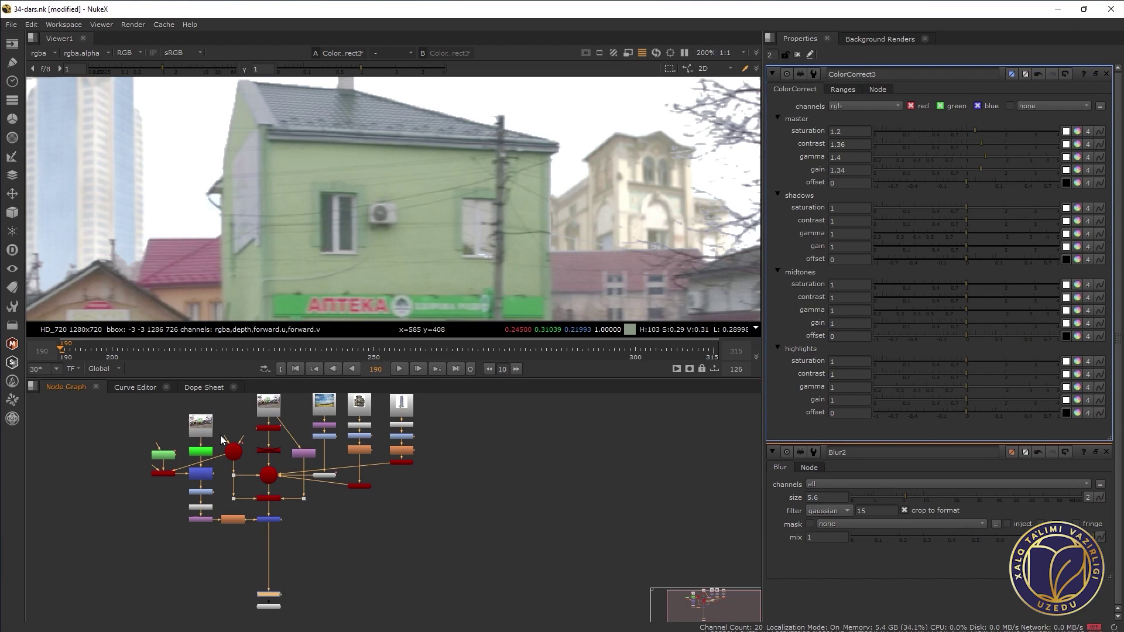
Move the Read6 street plate node up and to the right in the graph
{"action": "left_click", "coordinate": [211, 421]}
{"action": "left_click", "coordinate": [137, 536]}
{"action": "left_click_drag", "start_coordinate": [148, 533], "coordinate": [170, 489]}
{"action": "left_click", "coordinate": [210, 564]}
{"action": "scroll", "coordinate": [212, 559], "scroll_direction": "up", "scroll_amount": 3}
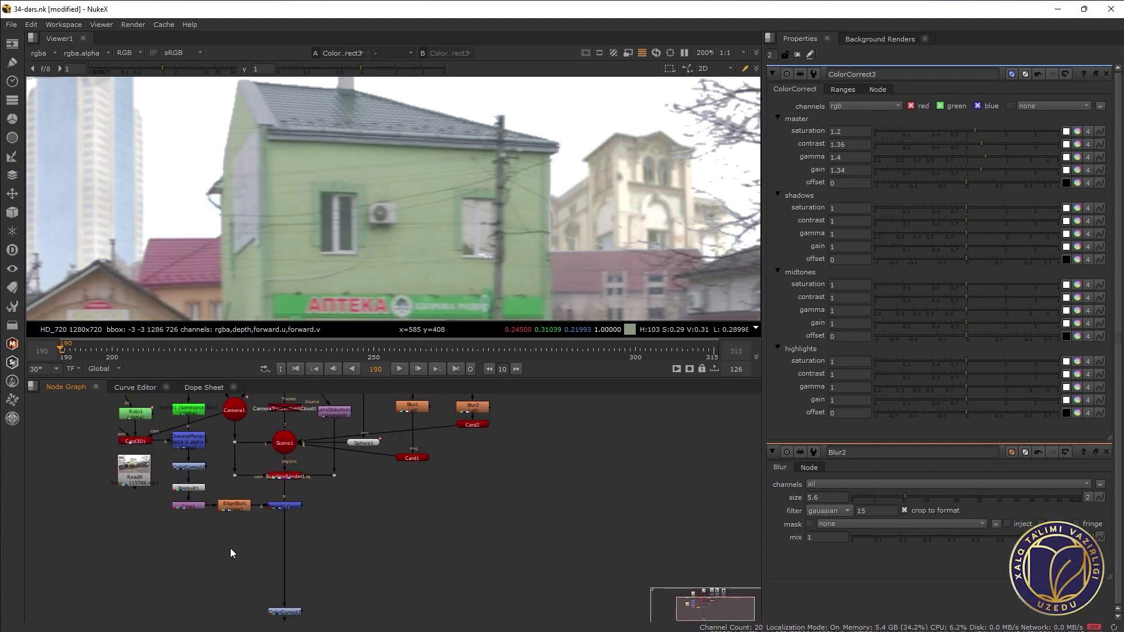
Insert a Merge2 over node below Merge1 and wire Read6 into it
{"action": "key", "text": "m"}
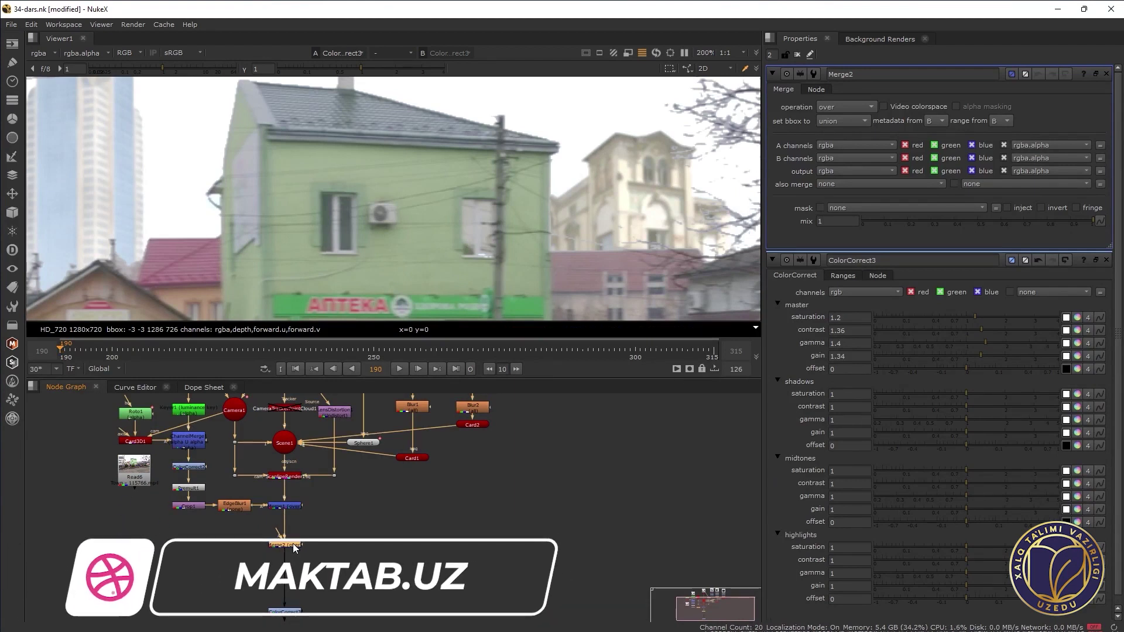
{"action": "mouse_move", "coordinate": [273, 554]}
{"action": "left_mouse_down"}
{"action": "mouse_move", "coordinate": [290, 559]}
{"action": "mouse_move", "coordinate": [139, 475]}
{"action": "left_mouse_up"}
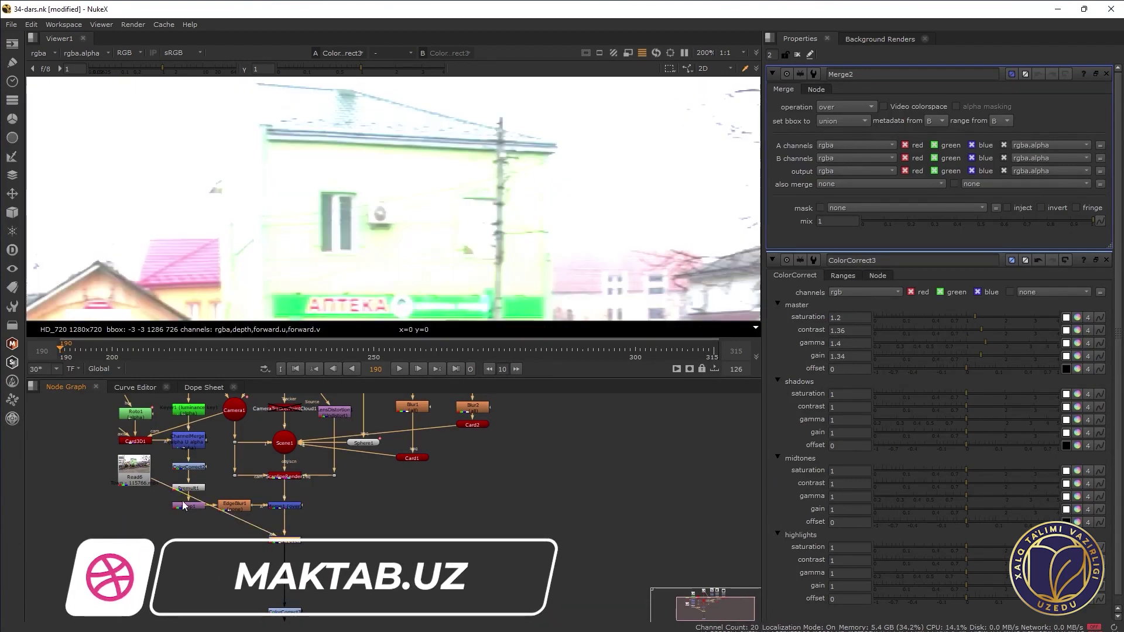
{"action": "left_click", "coordinate": [133, 468]}
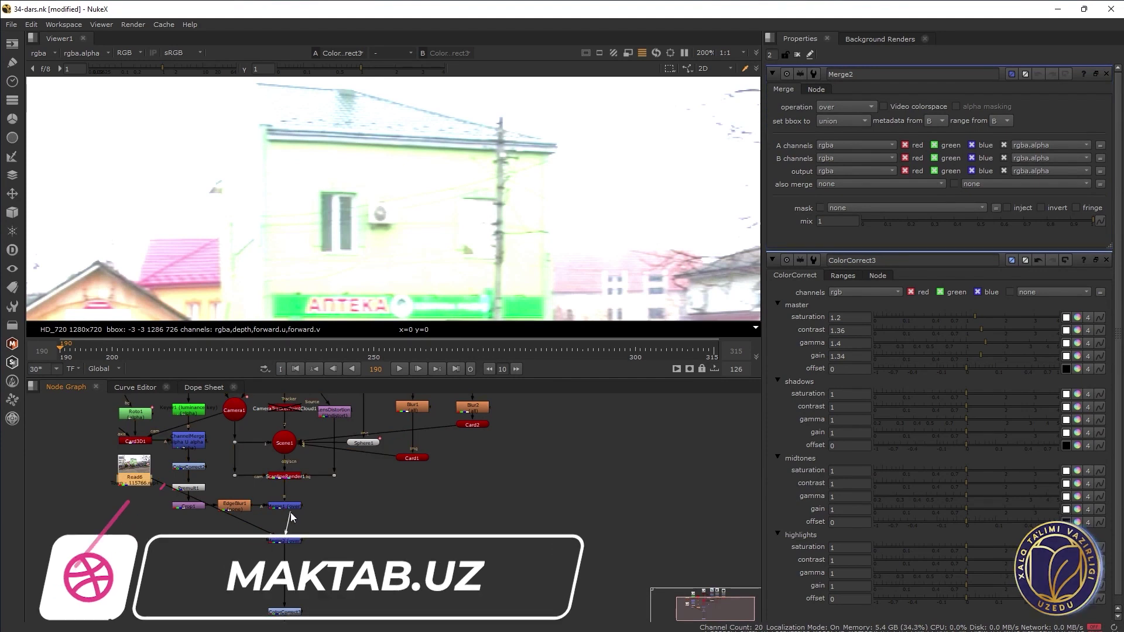
{"action": "left_click_drag", "start_coordinate": [285, 523], "coordinate": [287, 544]}
{"action": "scroll", "coordinate": [292, 556], "scroll_direction": "down", "scroll_amount": 2}
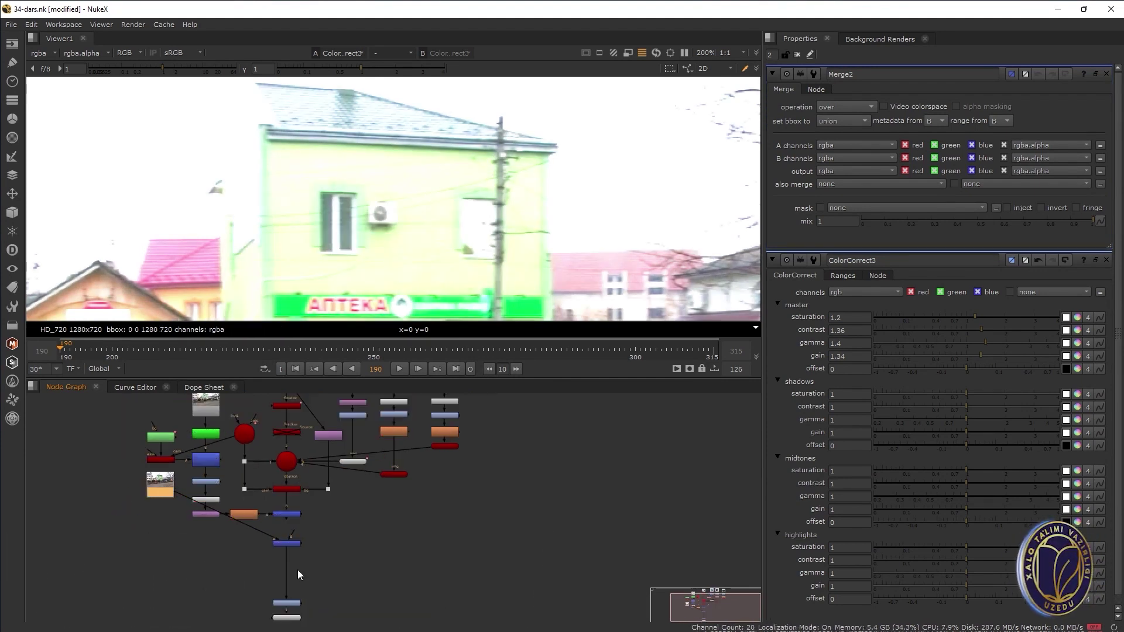
Reconnect Merge1 into Merge2's B input and drop ColorCorrect3 onto that pipe
{"action": "left_click", "coordinate": [289, 562]}
{"action": "left_click_drag", "start_coordinate": [284, 494], "coordinate": [279, 472]}
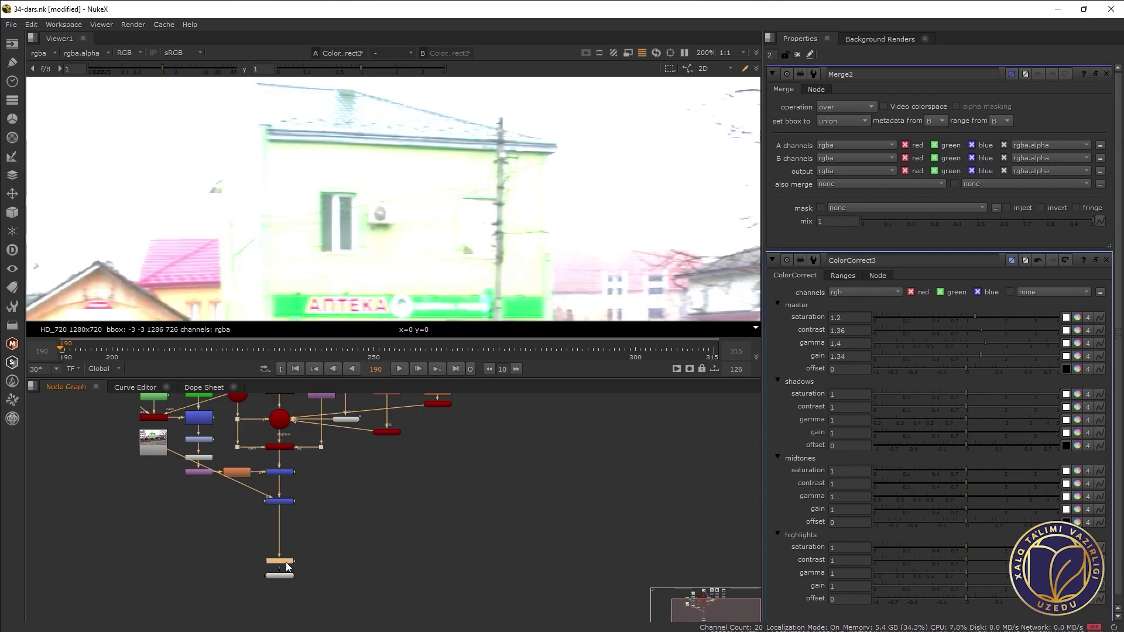
{"action": "scroll", "coordinate": [282, 551], "scroll_direction": "up", "scroll_amount": 2}
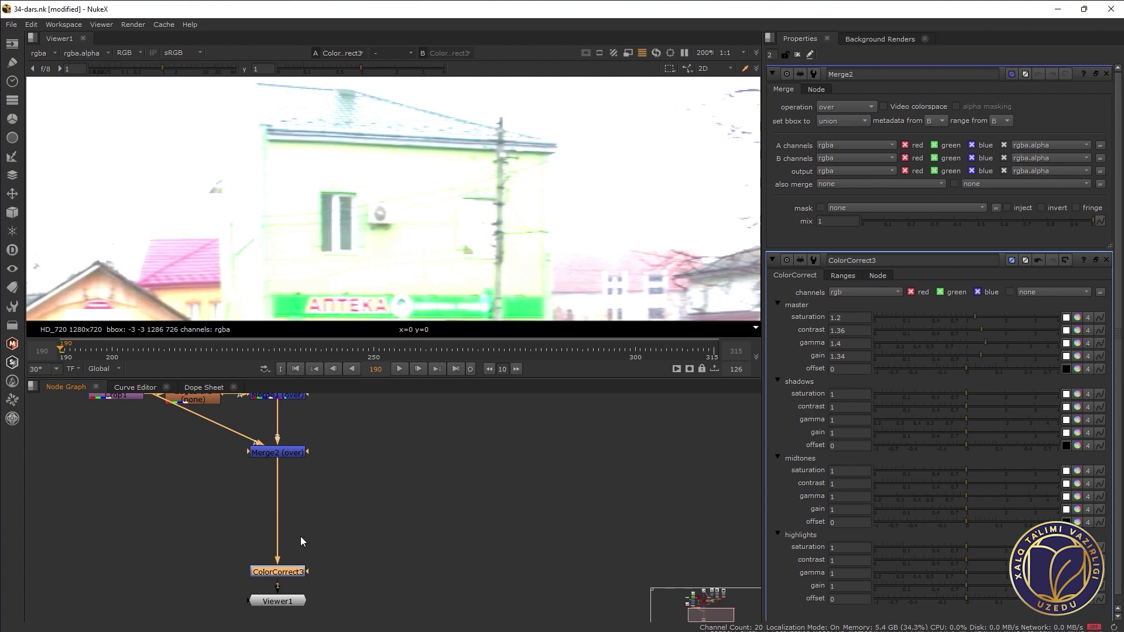
{"action": "scroll", "coordinate": [300, 537], "scroll_direction": "down", "scroll_amount": 2}
{"action": "left_click_drag", "start_coordinate": [284, 568], "coordinate": [289, 476]}
Disable ColorCorrect3 and reposition the Dot to straighten Read6's pipe
{"action": "key", "text": "d"}
{"action": "key", "text": "d"}
{"action": "key", "text": "d"}
{"action": "key", "text": "d"}
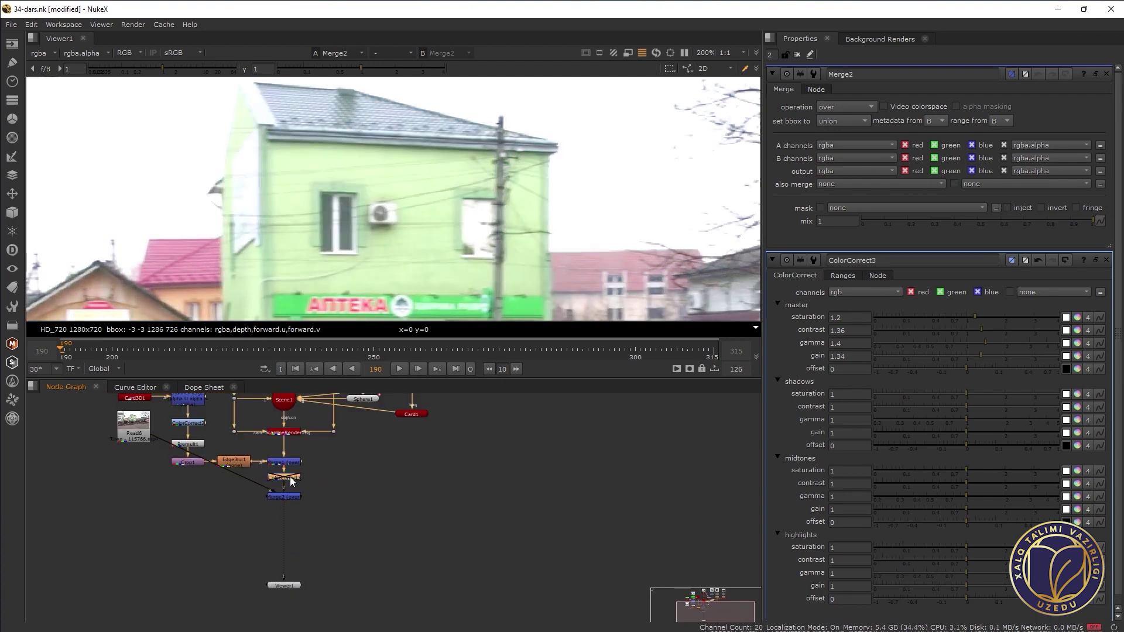
{"action": "scroll", "coordinate": [301, 492], "scroll_direction": "up", "scroll_amount": 3}
{"action": "left_click_drag", "start_coordinate": [237, 517], "coordinate": [144, 559]}
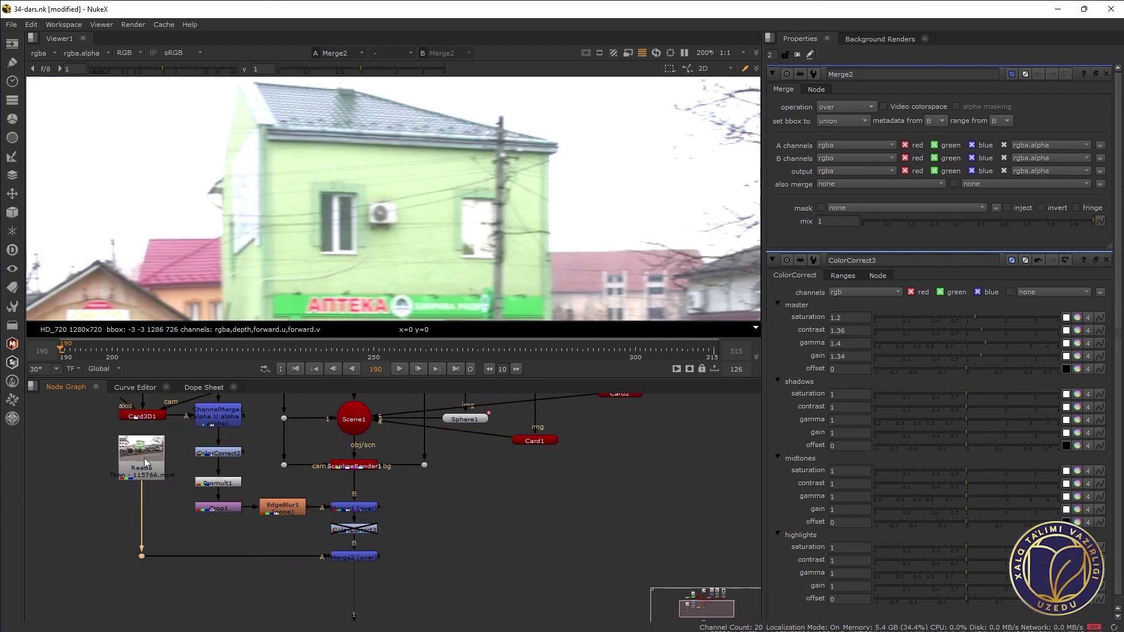
{"action": "scroll", "coordinate": [144, 458], "scroll_direction": "up", "scroll_amount": 2}
{"action": "scroll", "coordinate": [370, 212], "scroll_direction": "up", "scroll_amount": 2}
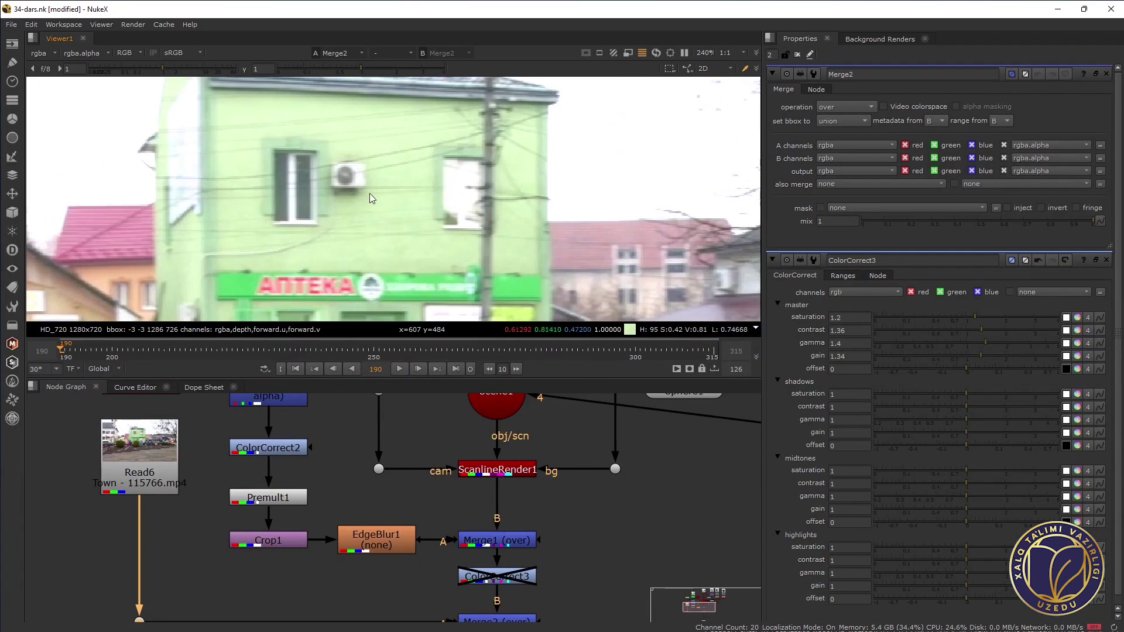
Show the raw Read6 street plate on its own in the viewer
{"action": "left_click", "coordinate": [166, 437]}
{"action": "key", "text": "1"}
{"action": "scroll", "coordinate": [387, 203], "scroll_direction": "down", "scroll_amount": 2}
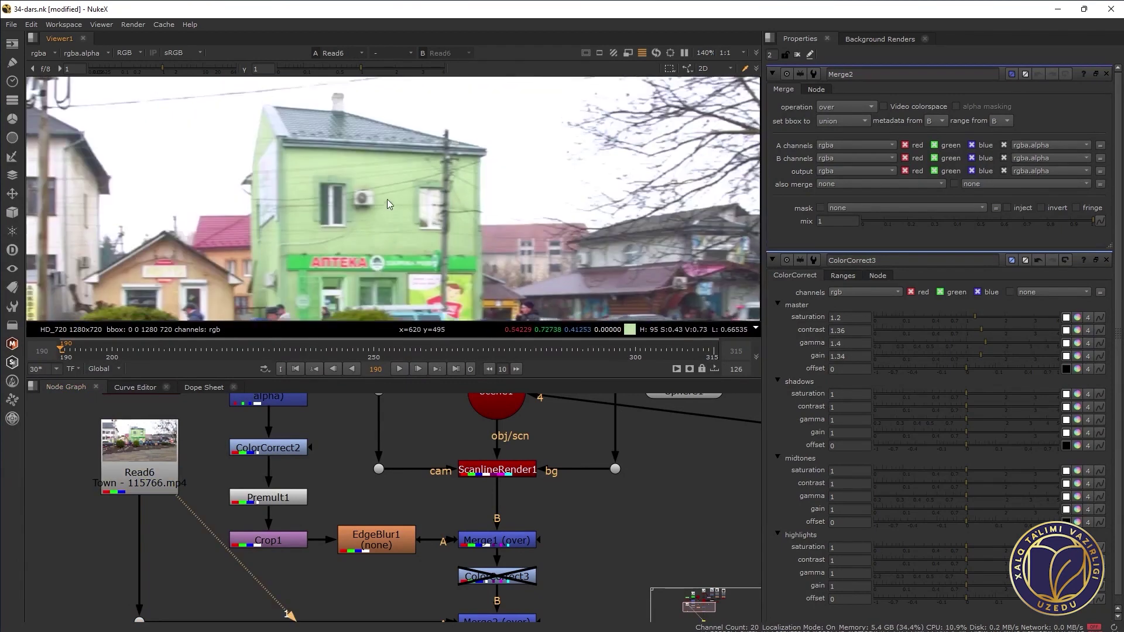
{"action": "scroll", "coordinate": [384, 226], "scroll_direction": "up", "scroll_amount": 3}
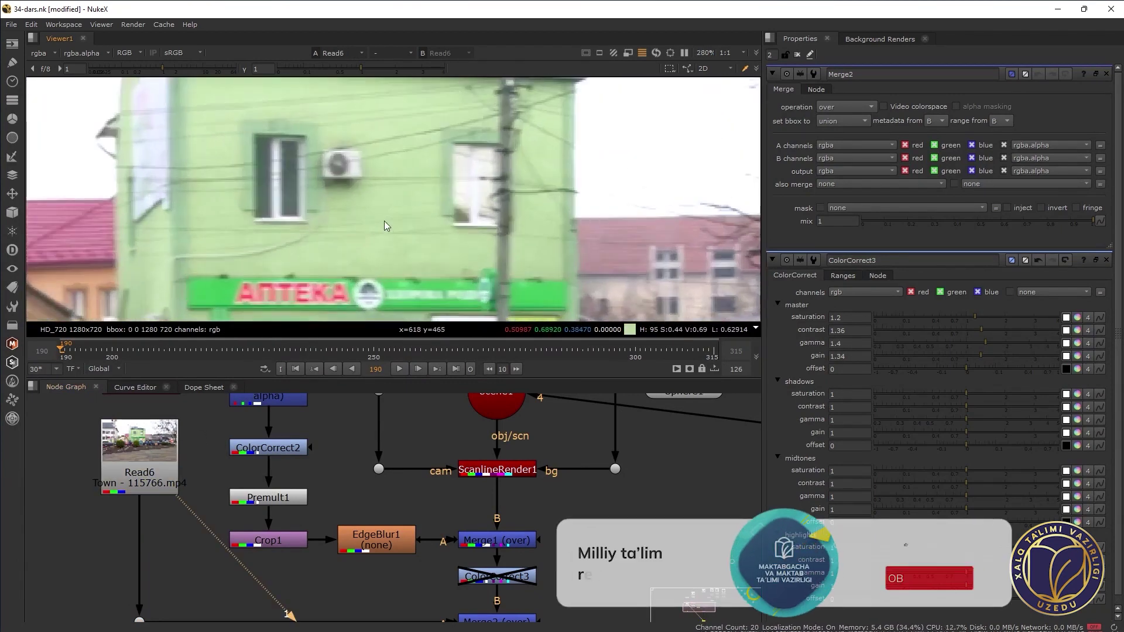
{"action": "scroll", "coordinate": [296, 159], "scroll_direction": "up", "scroll_amount": 1}
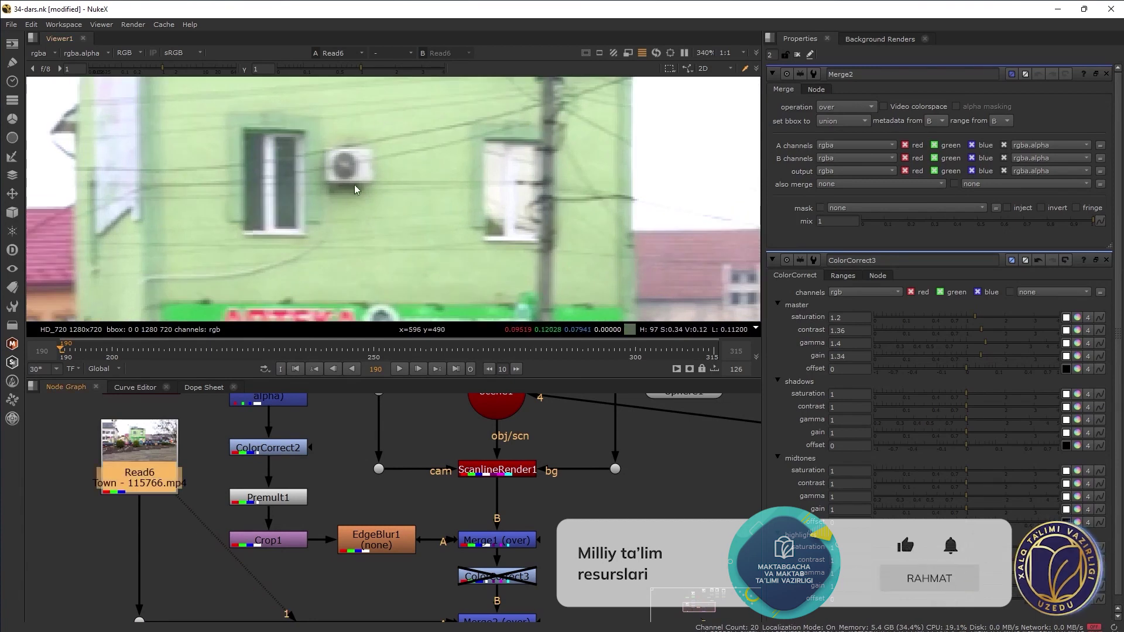
{"action": "key", "text": "Tab"}
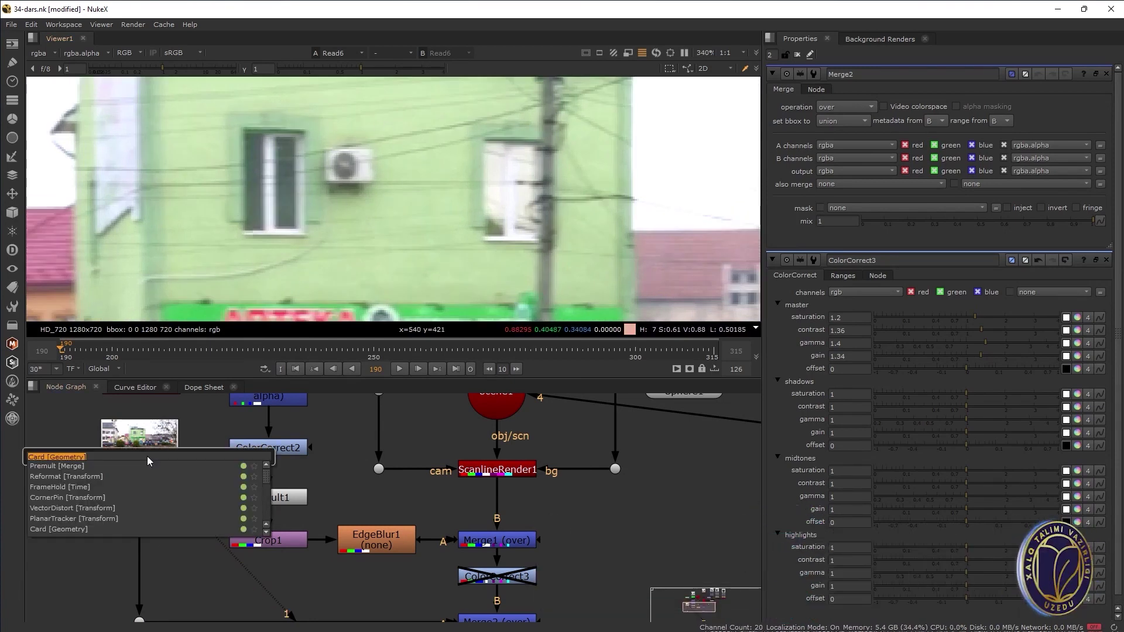
Add a FrameHold node under Read6 to freeze the plate on frame 190
{"action": "type", "text": "frame"}
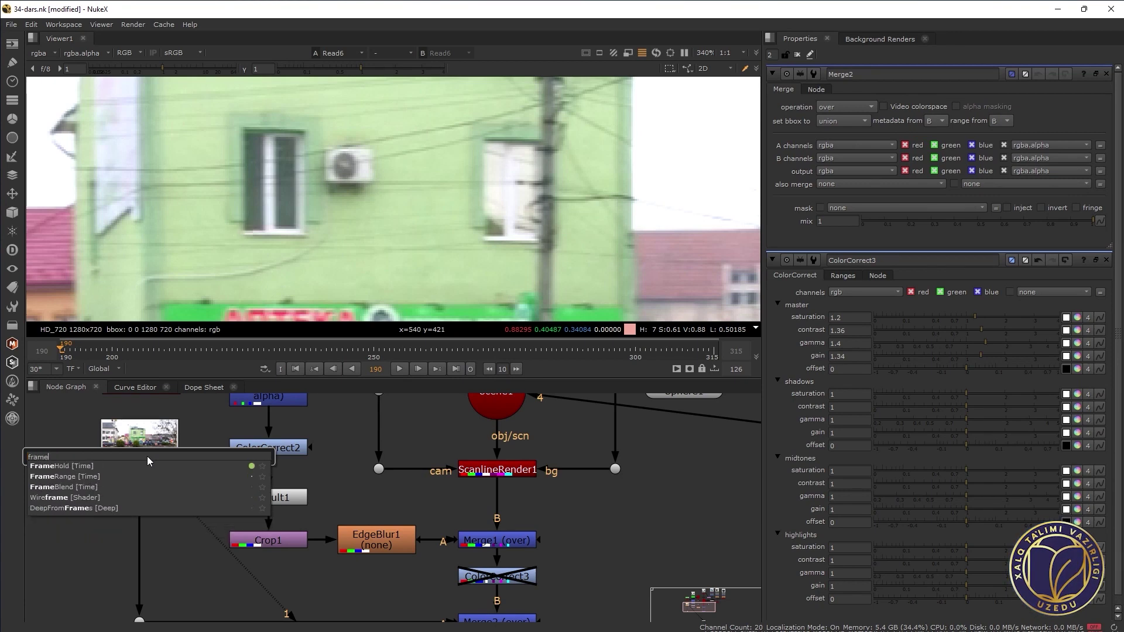
{"action": "key", "text": "Return"}
{"action": "scroll", "coordinate": [175, 498], "scroll_direction": "down", "scroll_amount": 2}
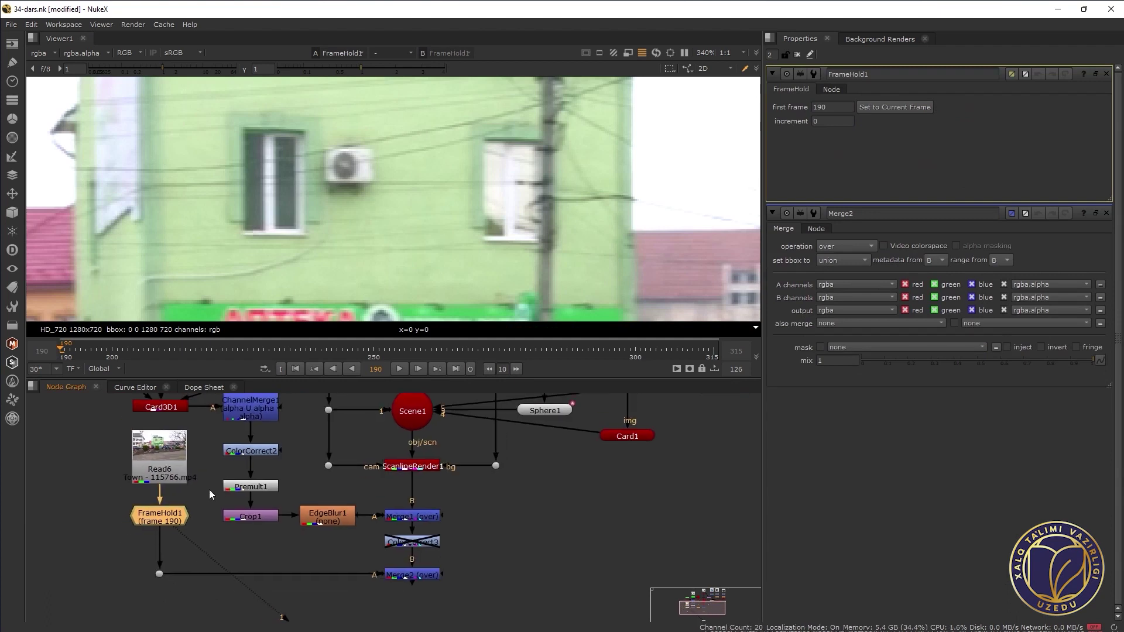
{"action": "left_click_drag", "start_coordinate": [187, 510], "coordinate": [190, 501]}
Add RotoPaint1 below FrameHold1, frame the air conditioner, and size a Clone brush
{"action": "key", "text": "p"}
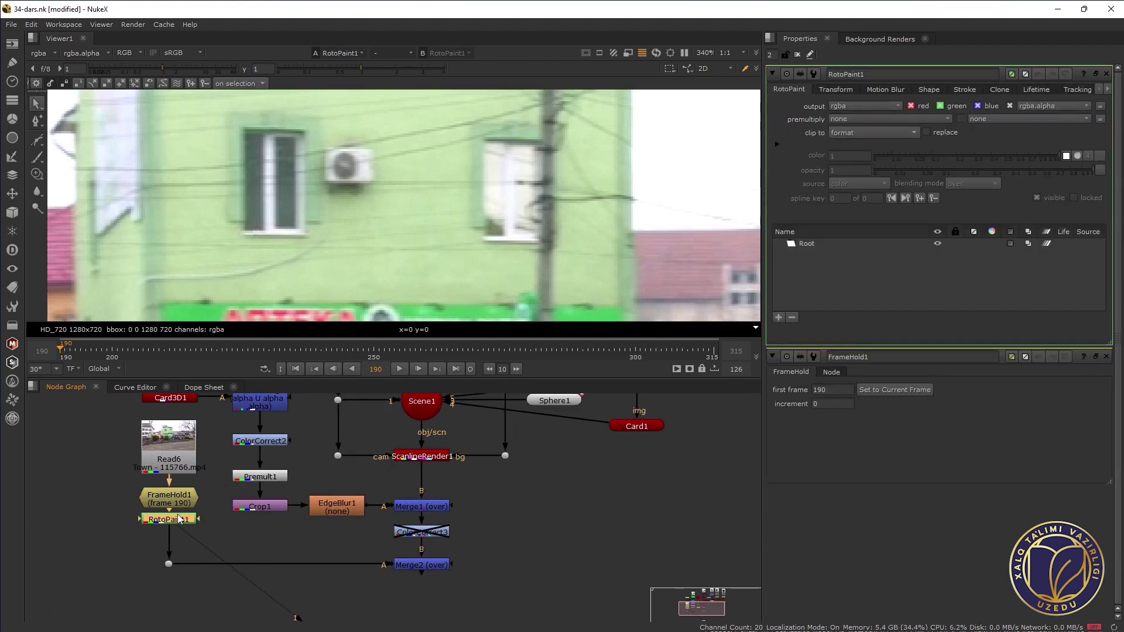
{"action": "scroll", "coordinate": [401, 228], "scroll_direction": "down", "scroll_amount": 3}
{"action": "scroll", "coordinate": [371, 179], "scroll_direction": "up", "scroll_amount": 2}
{"action": "scroll", "coordinate": [378, 195], "scroll_direction": "up", "scroll_amount": 3}
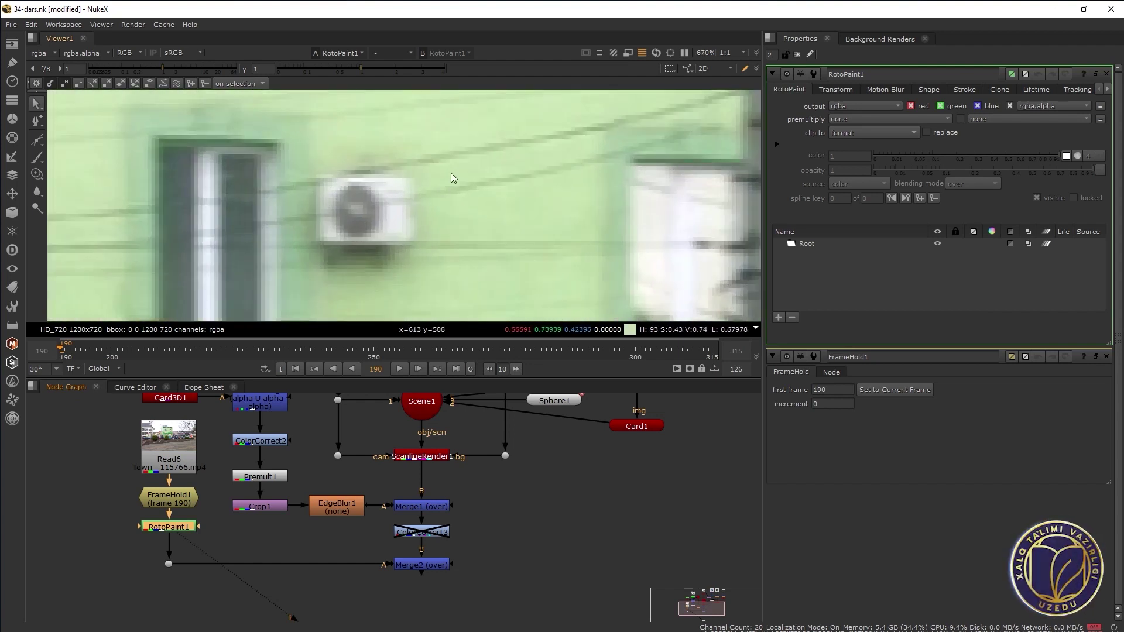
{"action": "left_click_drag", "start_coordinate": [408, 181], "coordinate": [408, 208]}
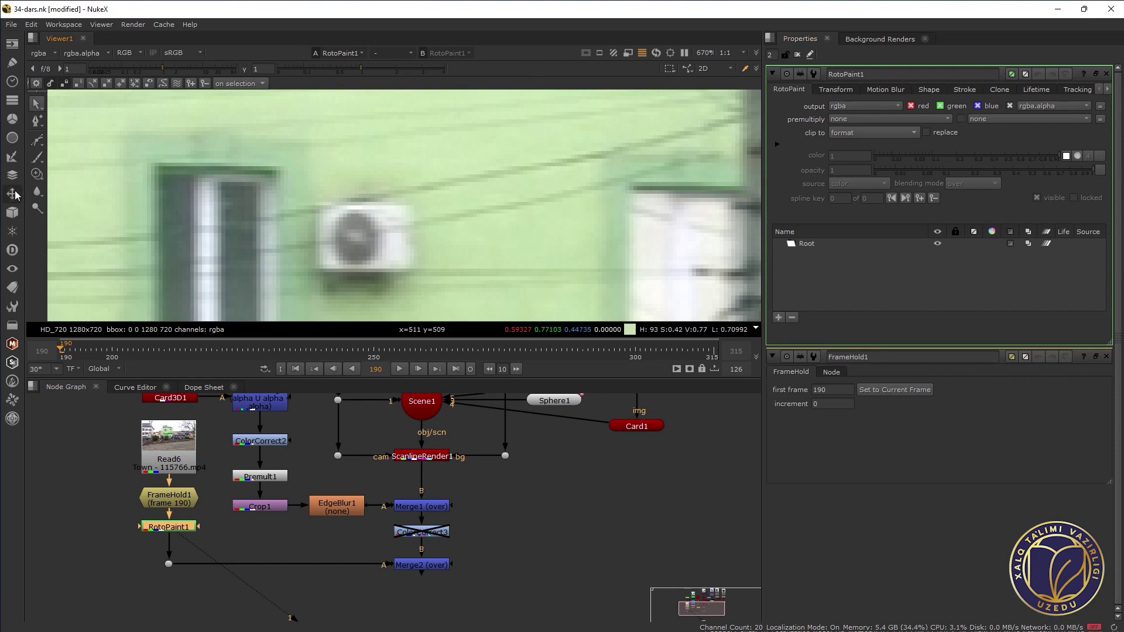
{"action": "left_click", "coordinate": [36, 175]}
{"action": "mouse_move", "coordinate": [506, 191]}
{"action": "left_mouse_down"}
{"action": "mouse_move", "coordinate": [467, 211]}
{"action": "mouse_move", "coordinate": [400, 218]}
{"action": "left_mouse_up"}
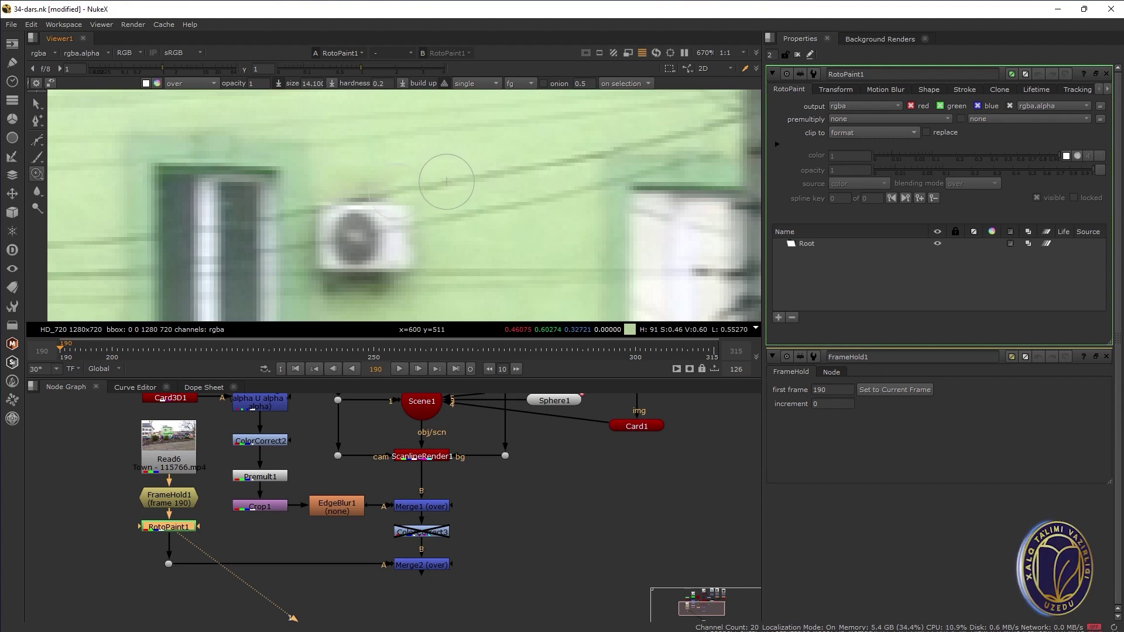
Sample plain wall and paint clone strokes over the air conditioner, undoing misplaced ones
{"action": "left_click", "coordinate": [376, 188]}
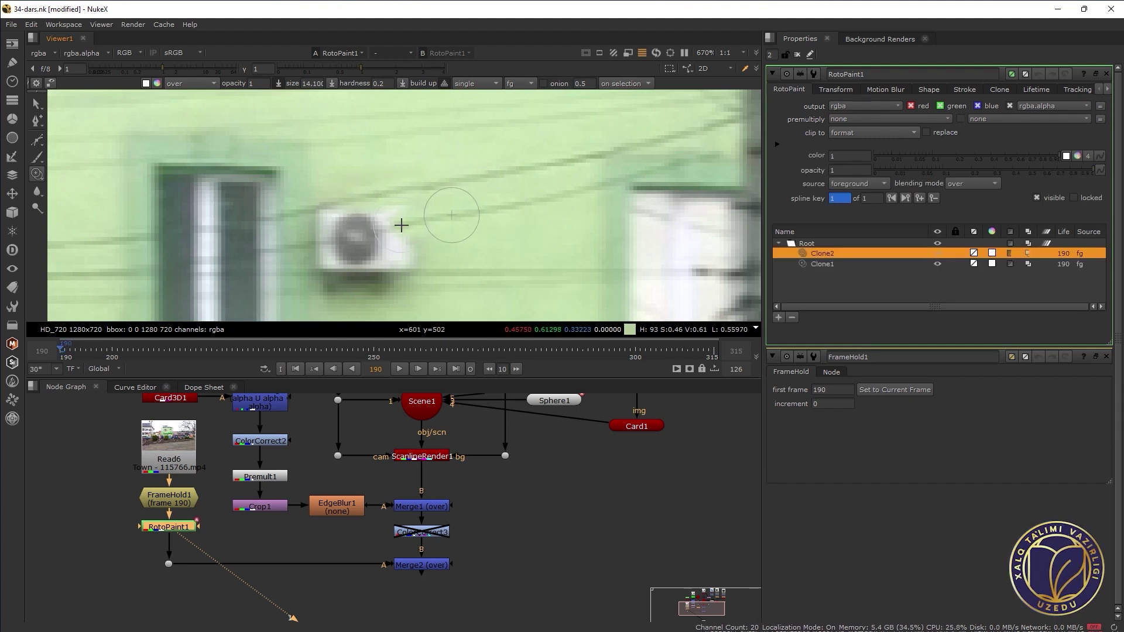
{"action": "left_click_drag", "start_coordinate": [401, 225], "coordinate": [399, 230]}
{"action": "key", "text": "ctrl+z"}
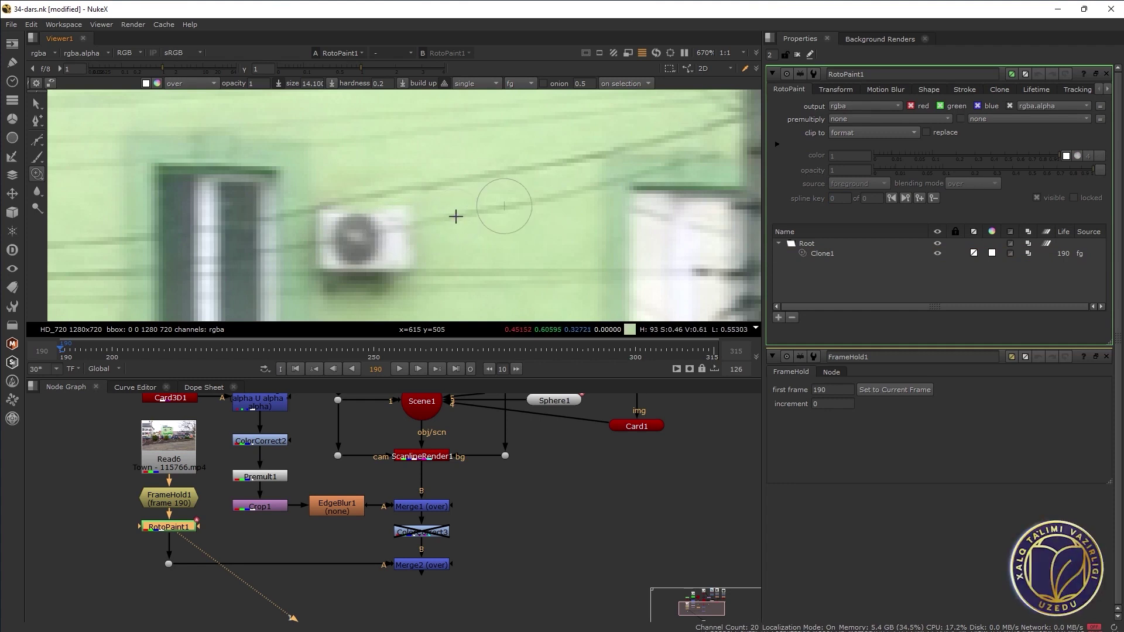
{"action": "left_click_drag", "start_coordinate": [480, 210], "coordinate": [479, 215]}
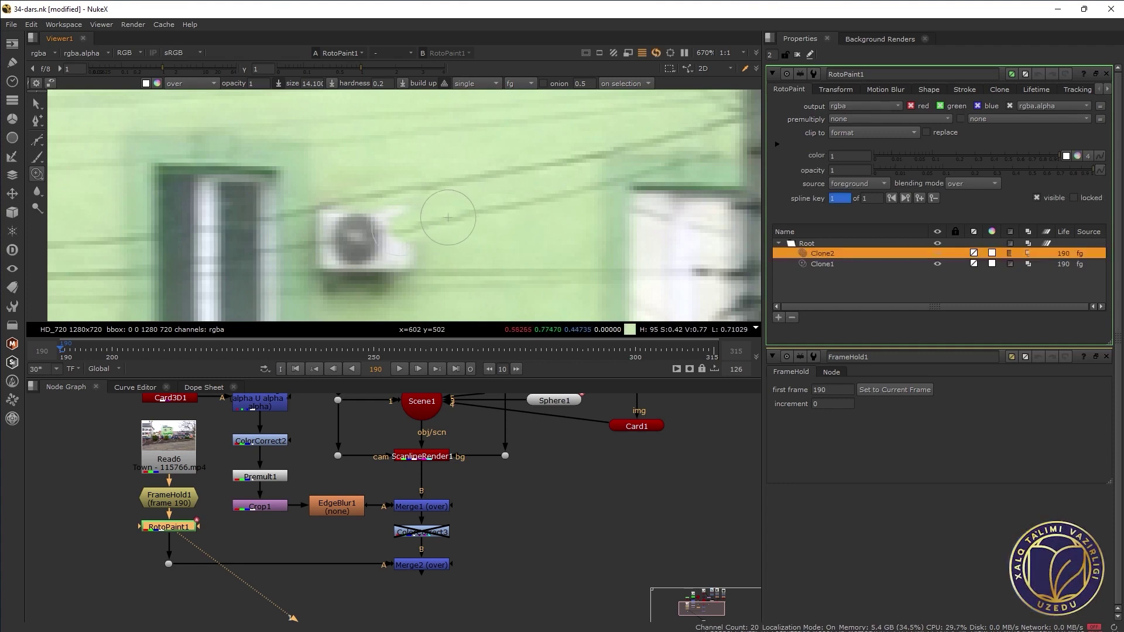
{"action": "left_click_drag", "start_coordinate": [370, 234], "coordinate": [388, 243]}
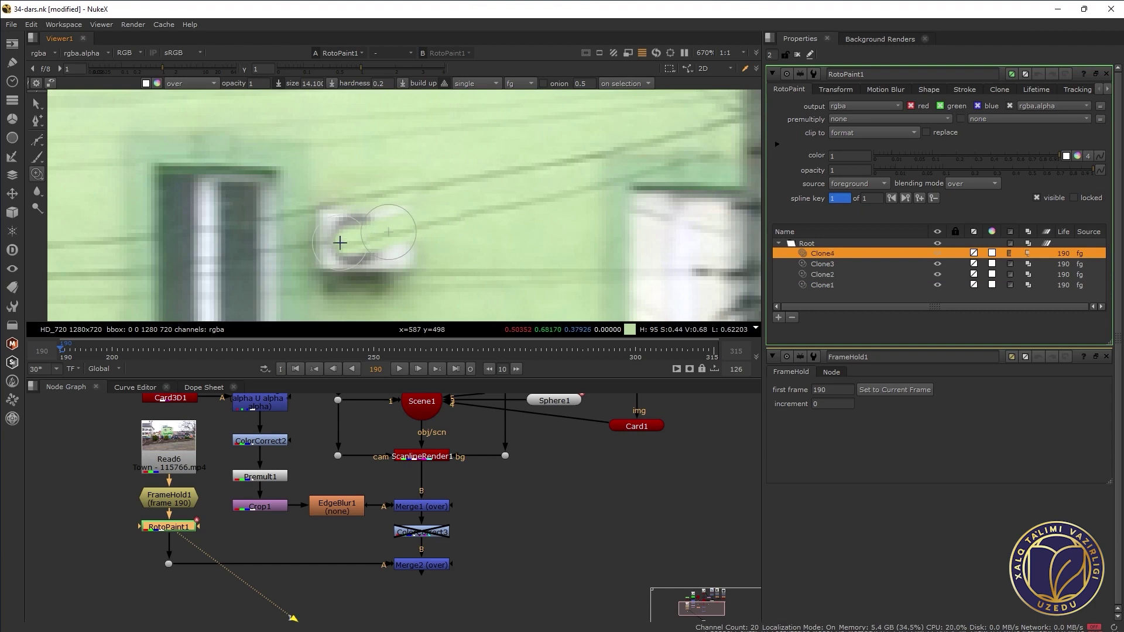
{"action": "key", "text": "ctrl+z"}
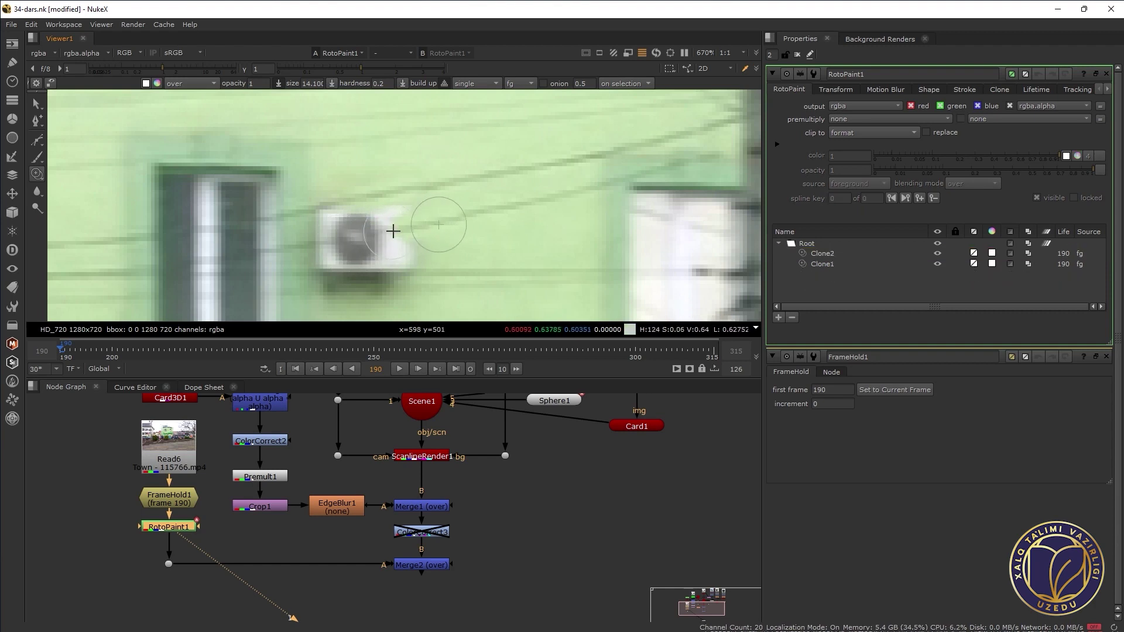
{"action": "mouse_move", "coordinate": [427, 226]}
{"action": "left_mouse_down"}
{"action": "mouse_move", "coordinate": [311, 252]}
{"action": "mouse_move", "coordinate": [375, 212]}
{"action": "left_mouse_up"}
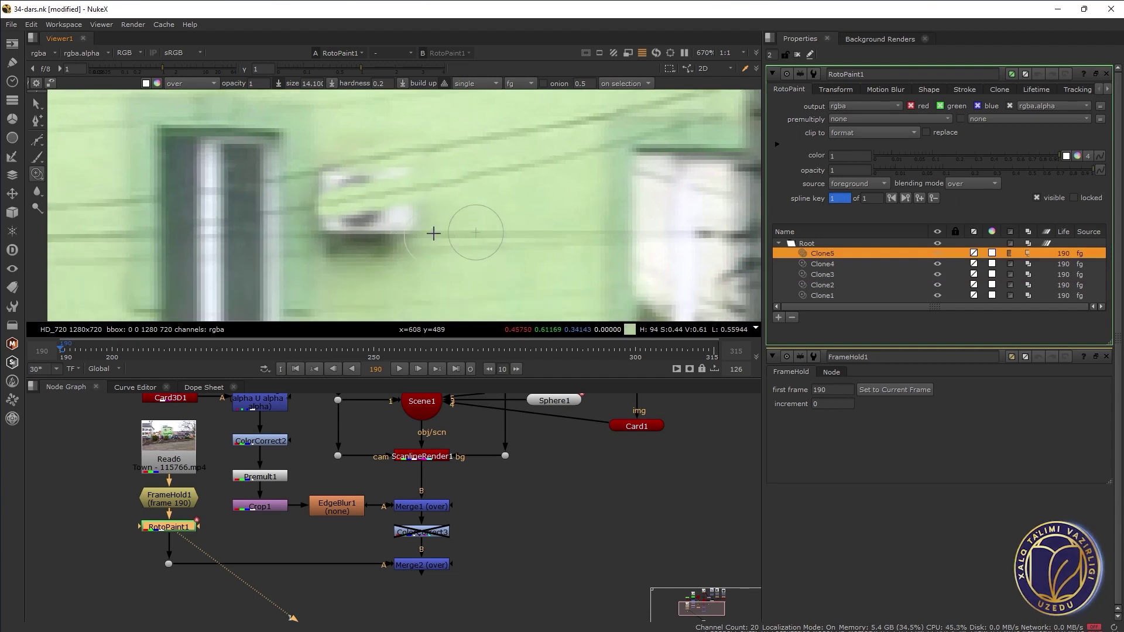
{"action": "mouse_move", "coordinate": [409, 231]}
{"action": "left_mouse_down"}
{"action": "mouse_move", "coordinate": [379, 235]}
{"action": "mouse_move", "coordinate": [434, 205]}
{"action": "left_mouse_up"}
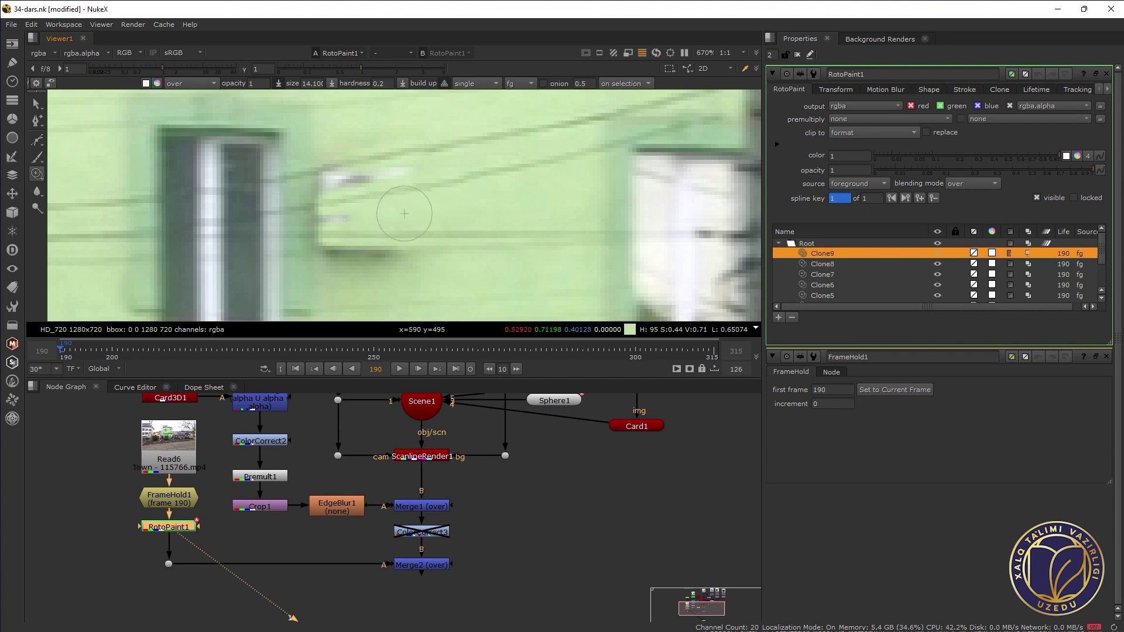
{"action": "mouse_move", "coordinate": [378, 215]}
{"action": "left_mouse_down"}
{"action": "mouse_move", "coordinate": [449, 209]}
{"action": "mouse_move", "coordinate": [423, 210]}
{"action": "left_mouse_up"}
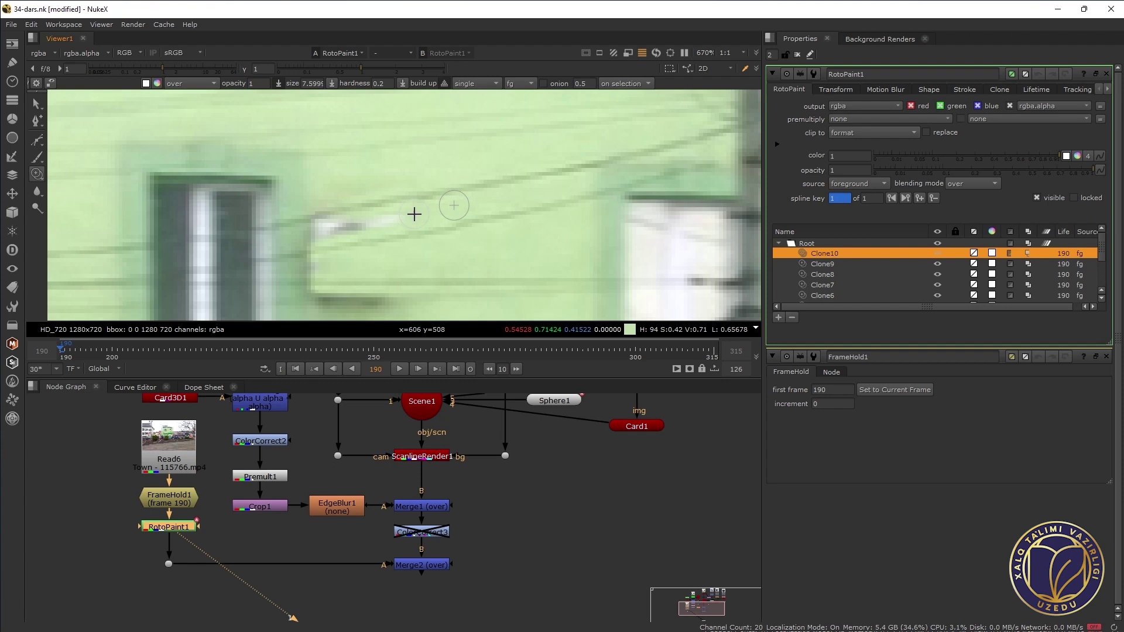
{"action": "left_click_drag", "start_coordinate": [430, 209], "coordinate": [392, 224]}
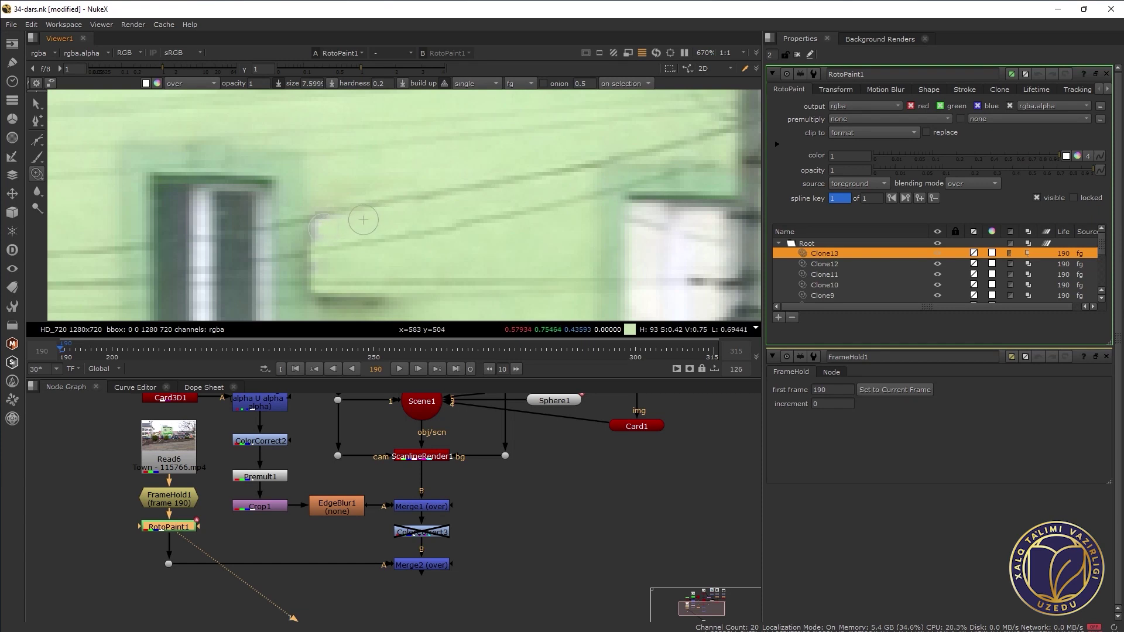
{"action": "left_click_drag", "start_coordinate": [367, 223], "coordinate": [371, 217]}
Raise the clone brush to about 11 and paint strokes over the patch beside the window
{"action": "scroll", "coordinate": [375, 229], "scroll_direction": "down", "scroll_amount": 2}
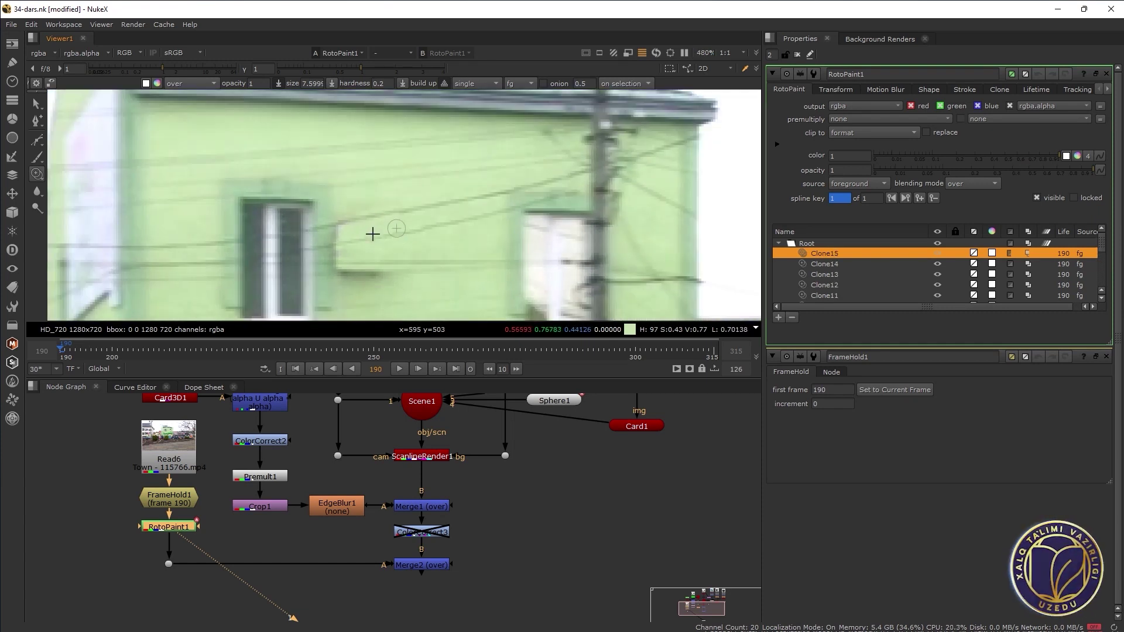
{"action": "scroll", "coordinate": [441, 241], "scroll_direction": "up", "scroll_amount": 2}
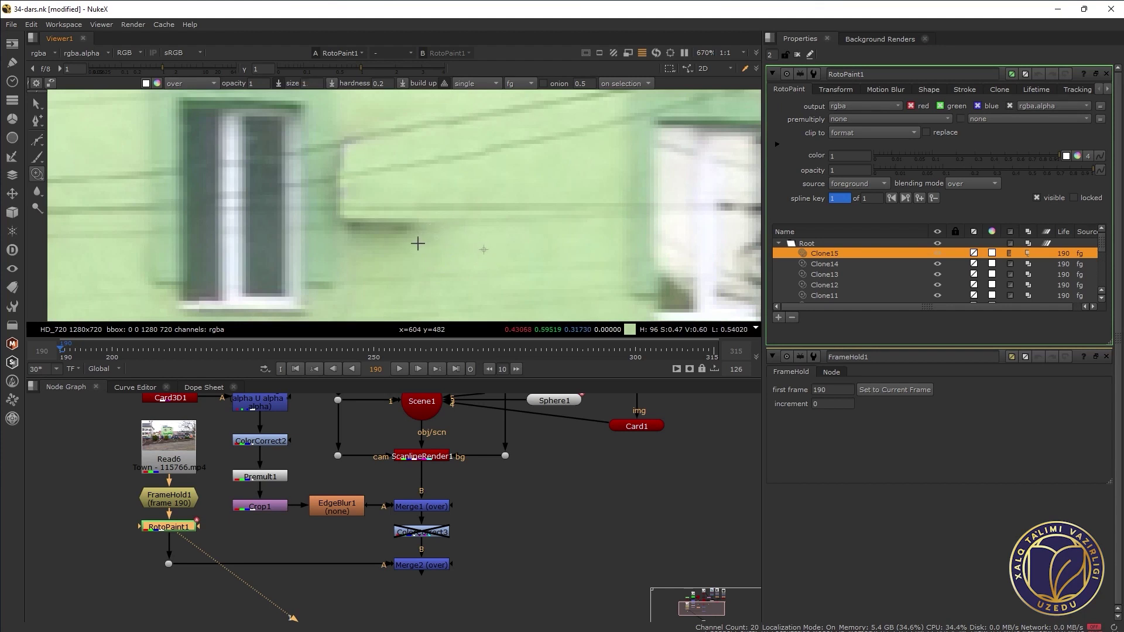
{"action": "left_click_drag", "start_coordinate": [406, 248], "coordinate": [447, 236]}
{"action": "left_click_drag", "start_coordinate": [512, 234], "coordinate": [389, 234]}
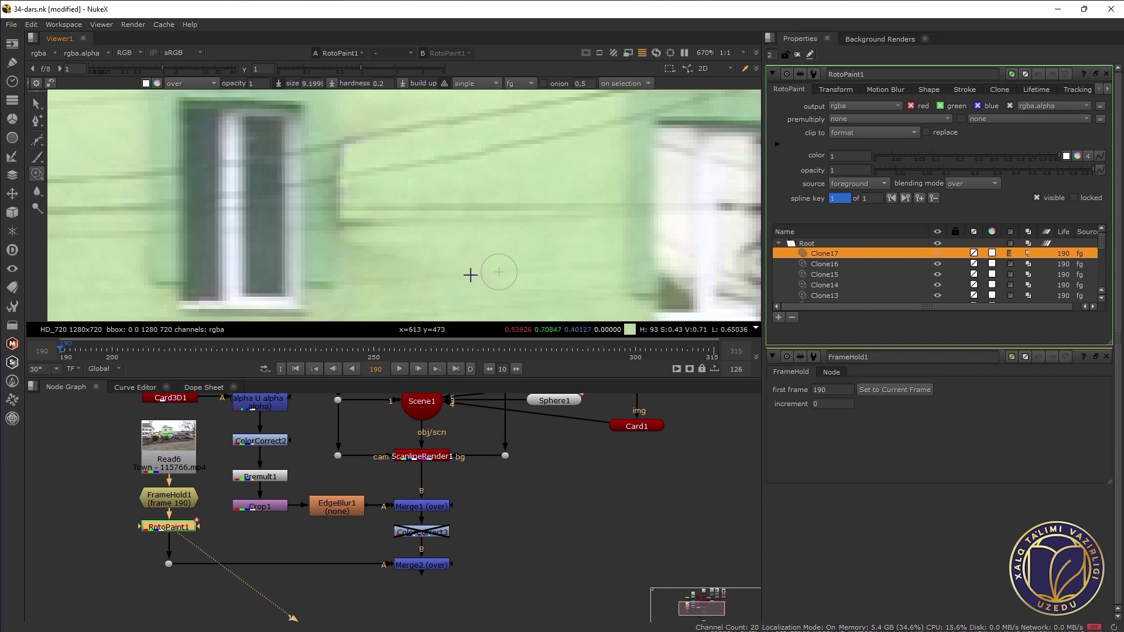
{"action": "left_click_drag", "start_coordinate": [489, 272], "coordinate": [387, 252]}
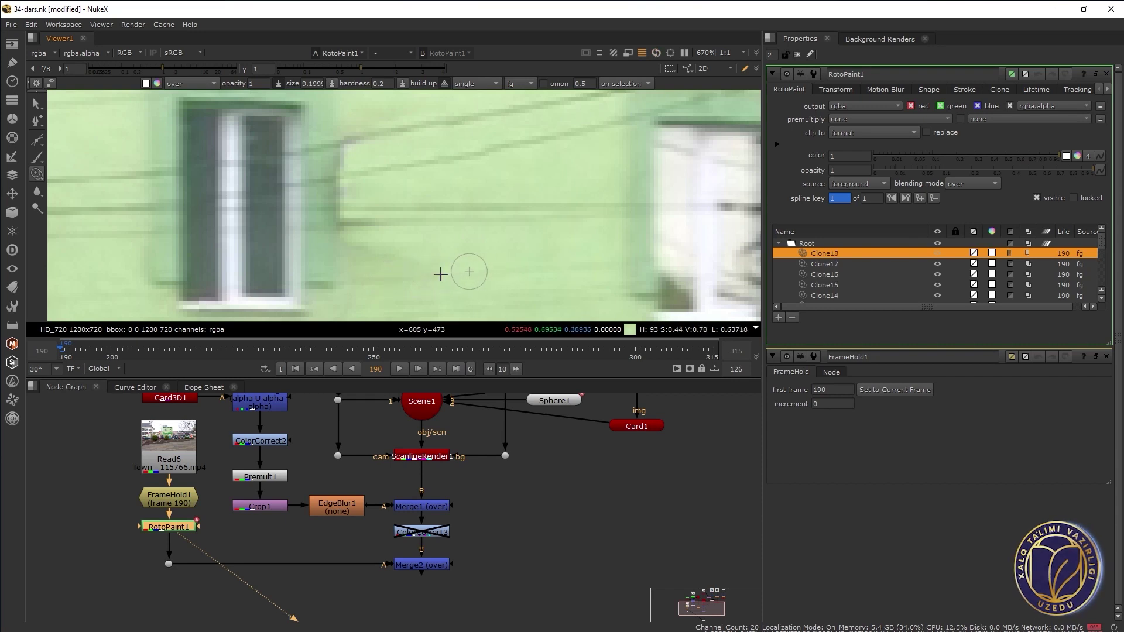
{"action": "left_click", "coordinate": [387, 253]}
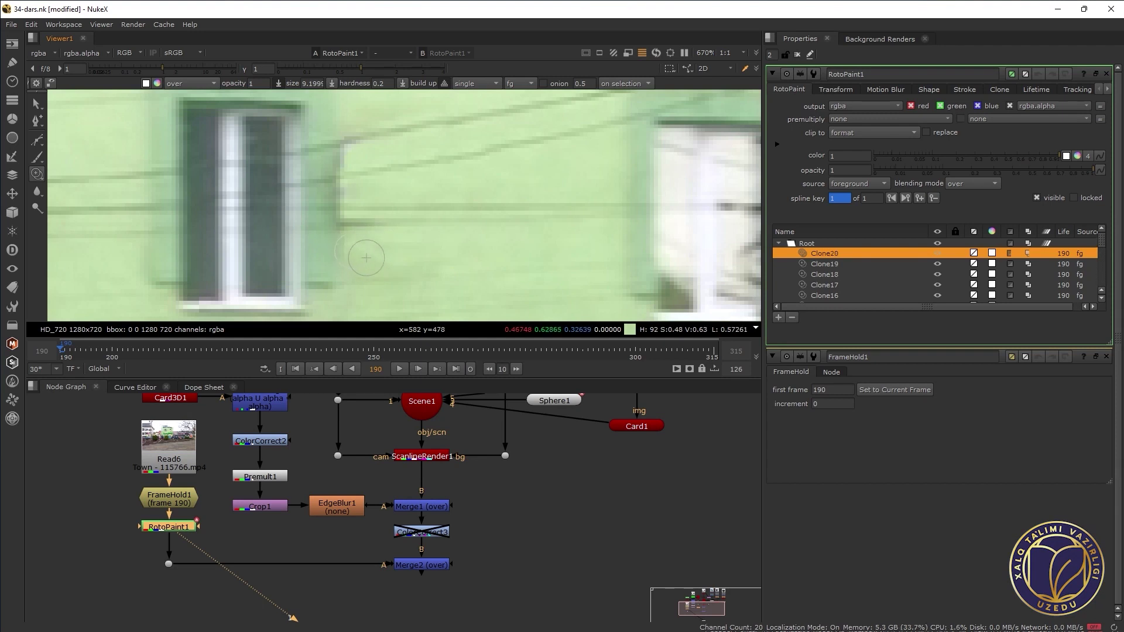
Paint the final clone strokes over the remaining wall patch and zoom out to check
{"action": "scroll", "coordinate": [487, 210], "scroll_direction": "down", "scroll_amount": 2}
{"action": "scroll", "coordinate": [488, 211], "scroll_direction": "down", "scroll_amount": 2}
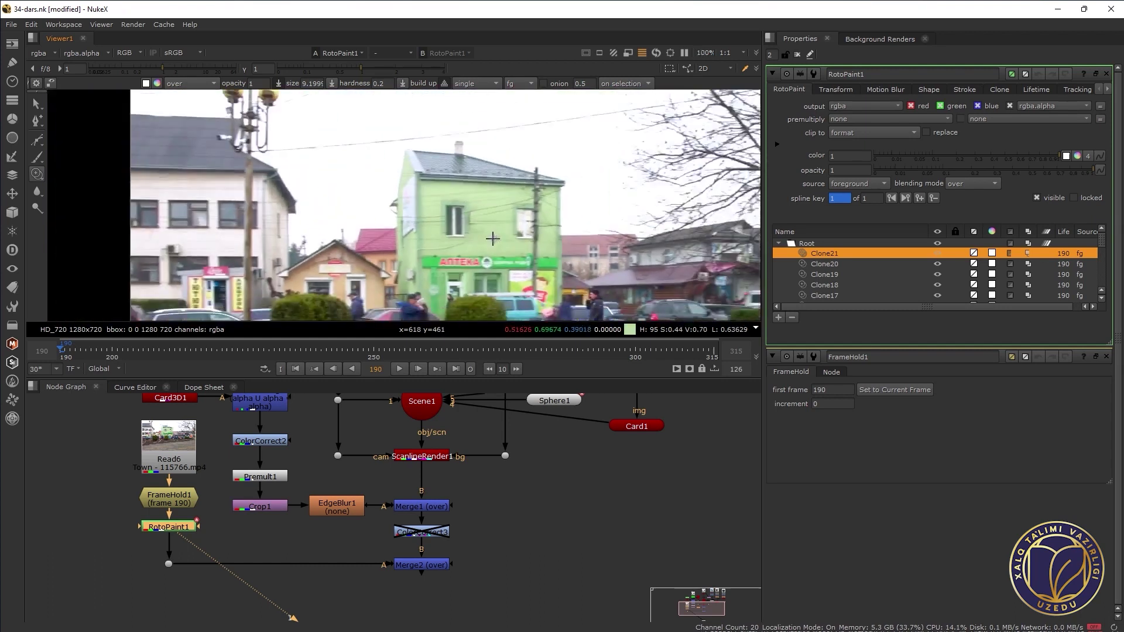
{"action": "scroll", "coordinate": [473, 211], "scroll_direction": "down", "scroll_amount": 2}
{"action": "scroll", "coordinate": [473, 211], "scroll_direction": "up", "scroll_amount": 2}
{"action": "scroll", "coordinate": [422, 196], "scroll_direction": "up", "scroll_amount": 1}
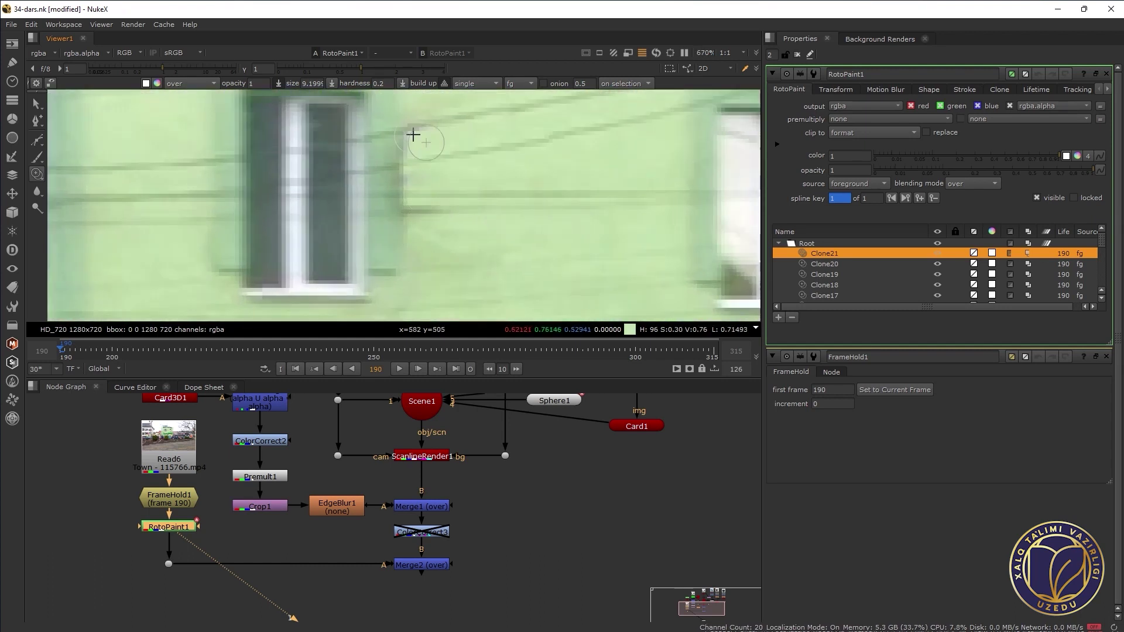
{"action": "left_click_drag", "start_coordinate": [413, 135], "coordinate": [414, 202]}
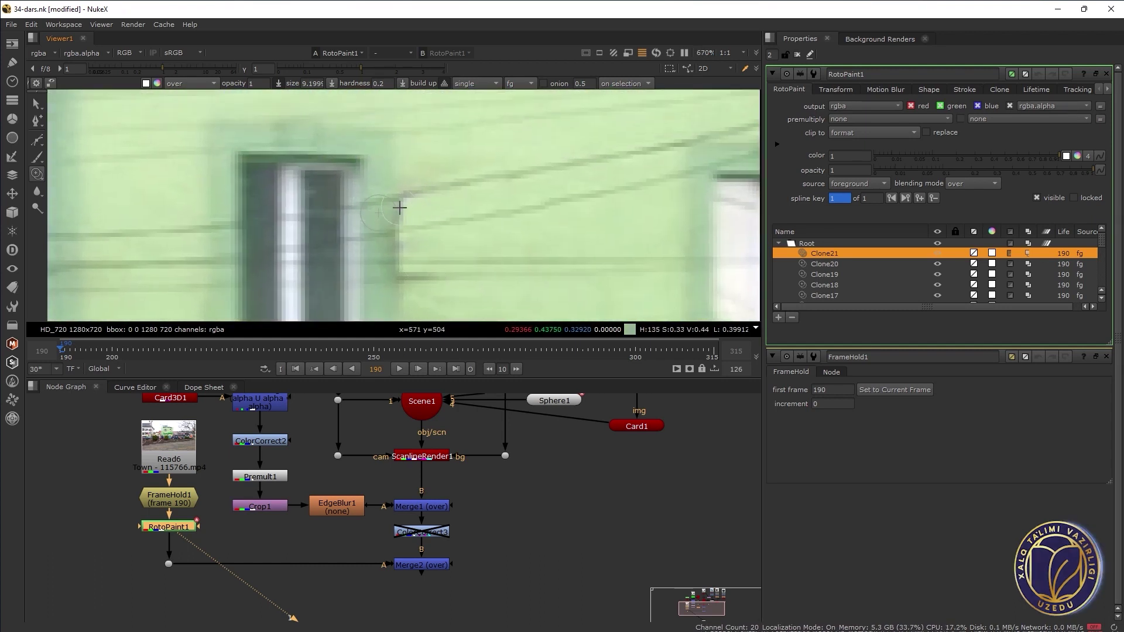
{"action": "left_click_drag", "start_coordinate": [373, 223], "coordinate": [390, 243]}
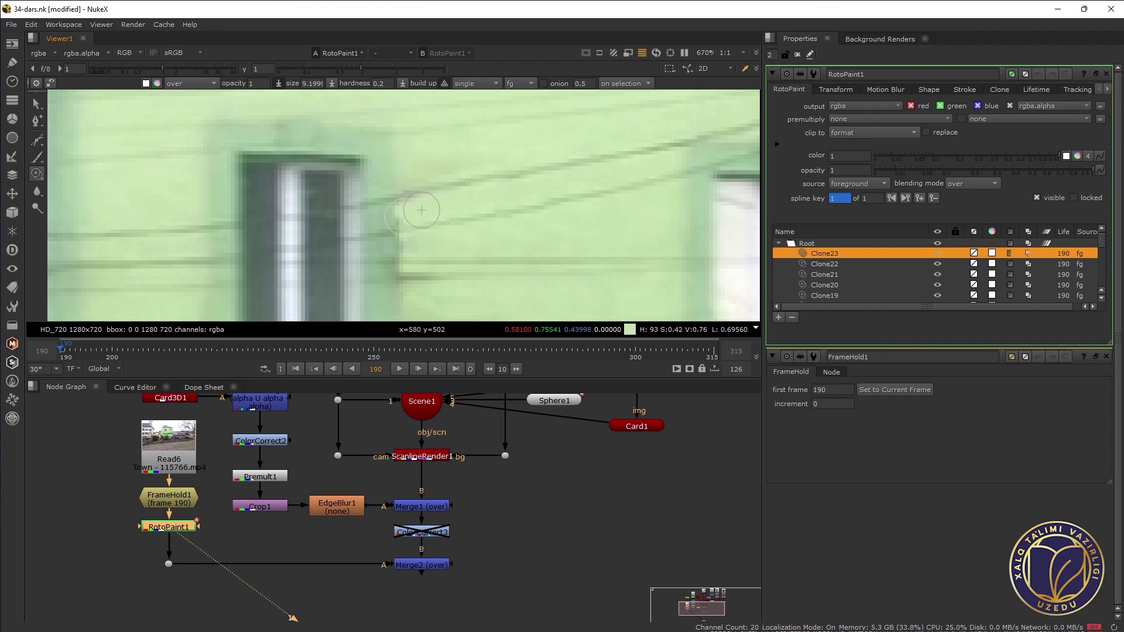
{"action": "scroll", "coordinate": [422, 244], "scroll_direction": "down", "scroll_amount": 4}
{"action": "scroll", "coordinate": [418, 244], "scroll_direction": "up", "scroll_amount": 3}
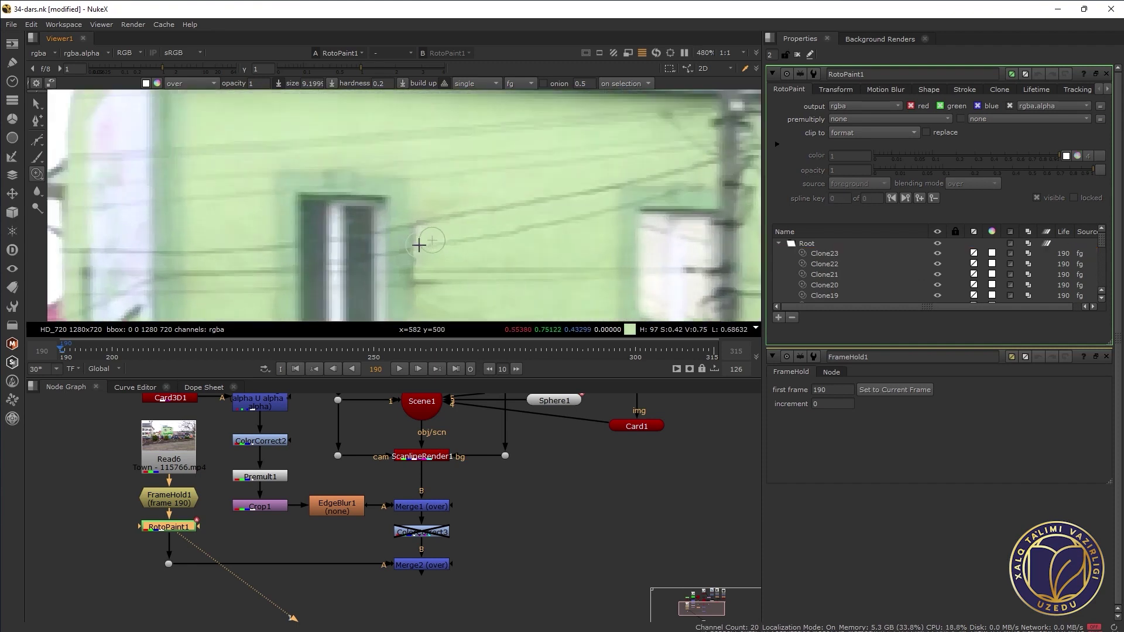
{"action": "scroll", "coordinate": [418, 245], "scroll_direction": "up", "scroll_amount": 2}
{"action": "left_click", "coordinate": [429, 244]}
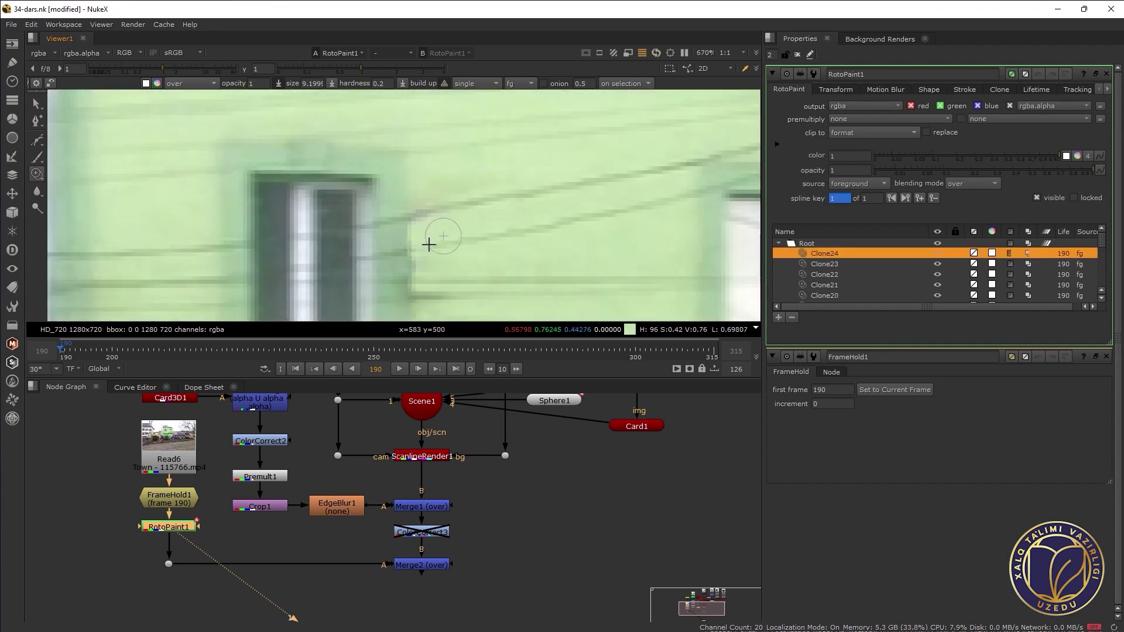
{"action": "scroll", "coordinate": [429, 244], "scroll_direction": "down", "scroll_amount": 2}
{"action": "scroll", "coordinate": [465, 281], "scroll_direction": "down", "scroll_amount": 2}
{"action": "scroll", "coordinate": [465, 281], "scroll_direction": "down", "scroll_amount": 2}
{"action": "scroll", "coordinate": [462, 196], "scroll_direction": "down", "scroll_amount": 2}
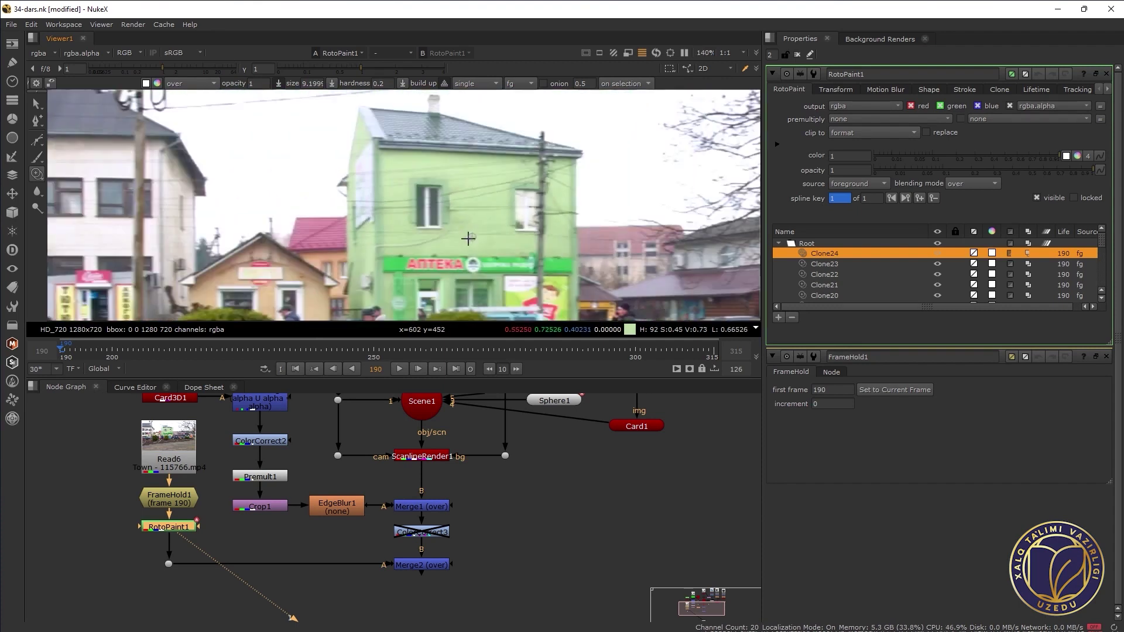
{"action": "scroll", "coordinate": [469, 238], "scroll_direction": "up", "scroll_amount": 2}
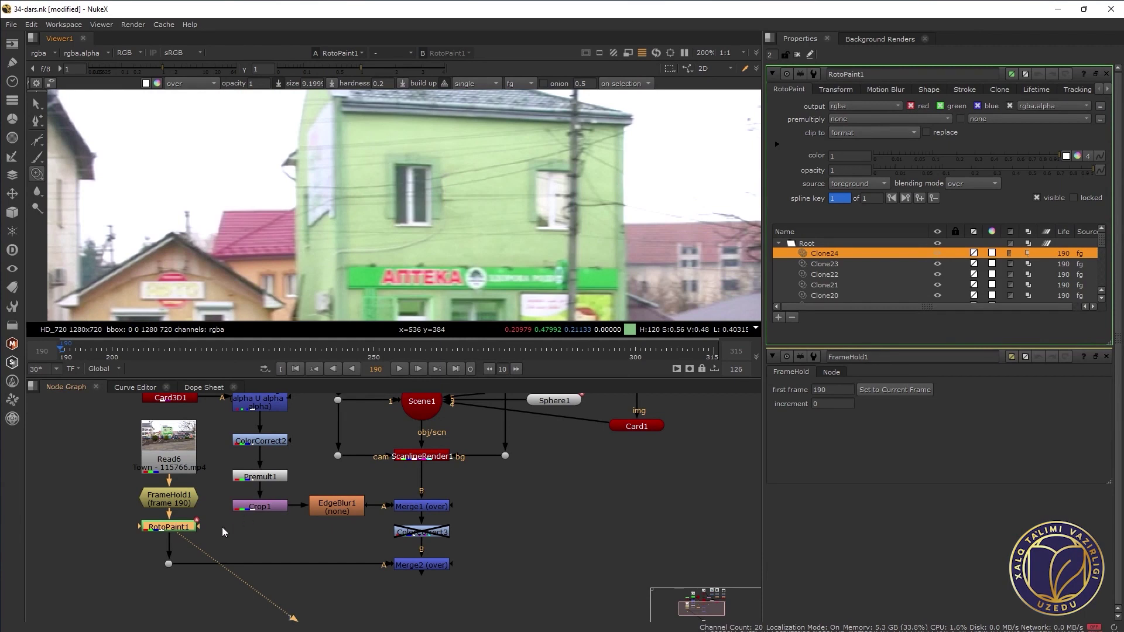
{"action": "scroll", "coordinate": [222, 527], "scroll_direction": "down", "scroll_amount": 1}
Delete the Dot so RotoPaint1 feeds Merge2 directly
{"action": "left_click_drag", "start_coordinate": [172, 505], "coordinate": [173, 500]}
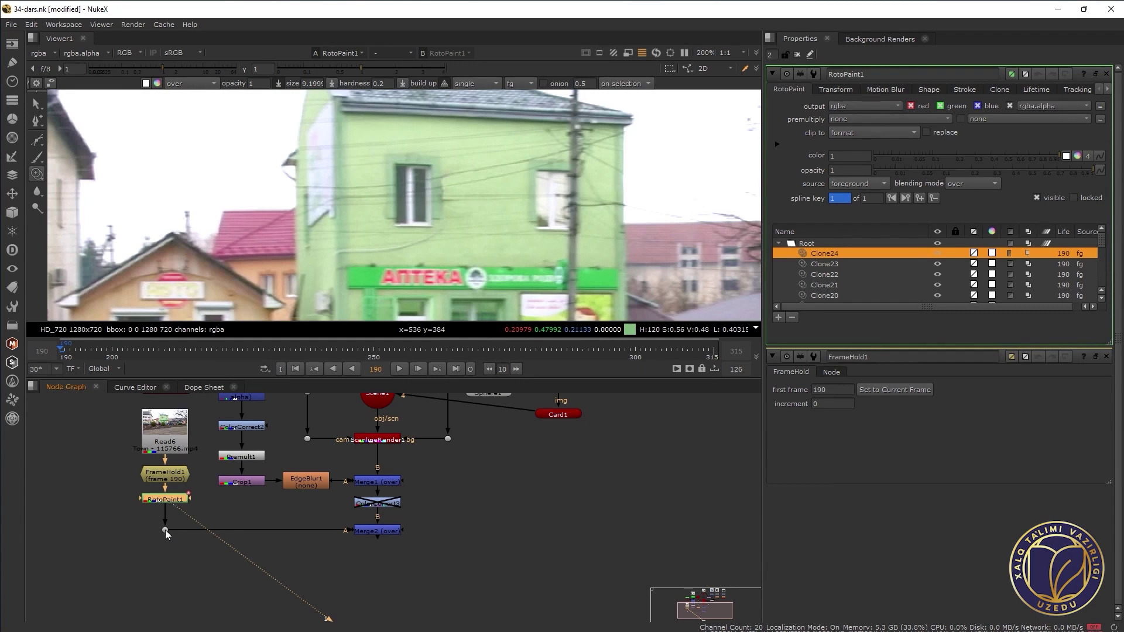
{"action": "left_click", "coordinate": [165, 531]}
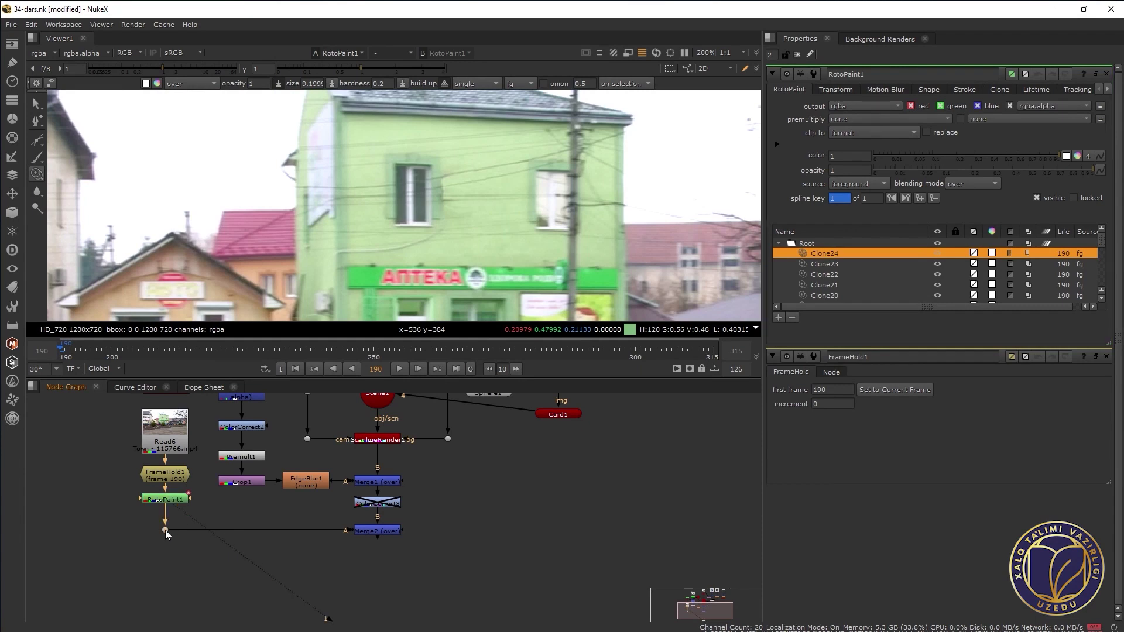
{"action": "key", "text": "Delete"}
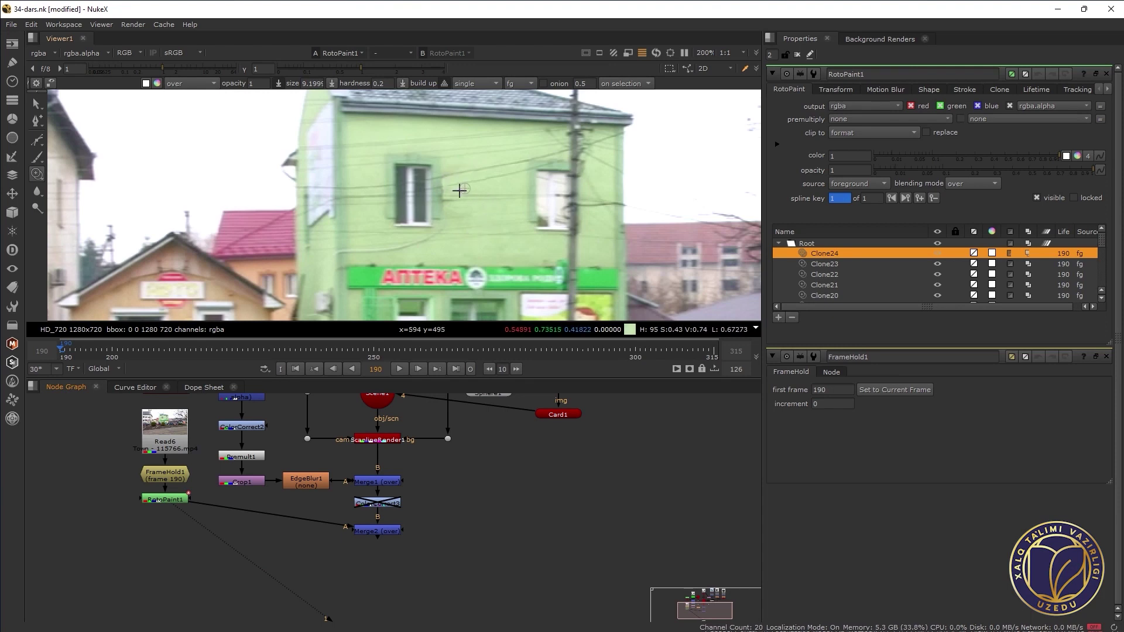
Add a Roto2 node, a Copy1 node below RotoPaint1, and a Premult4 node
{"action": "key", "text": "o"}
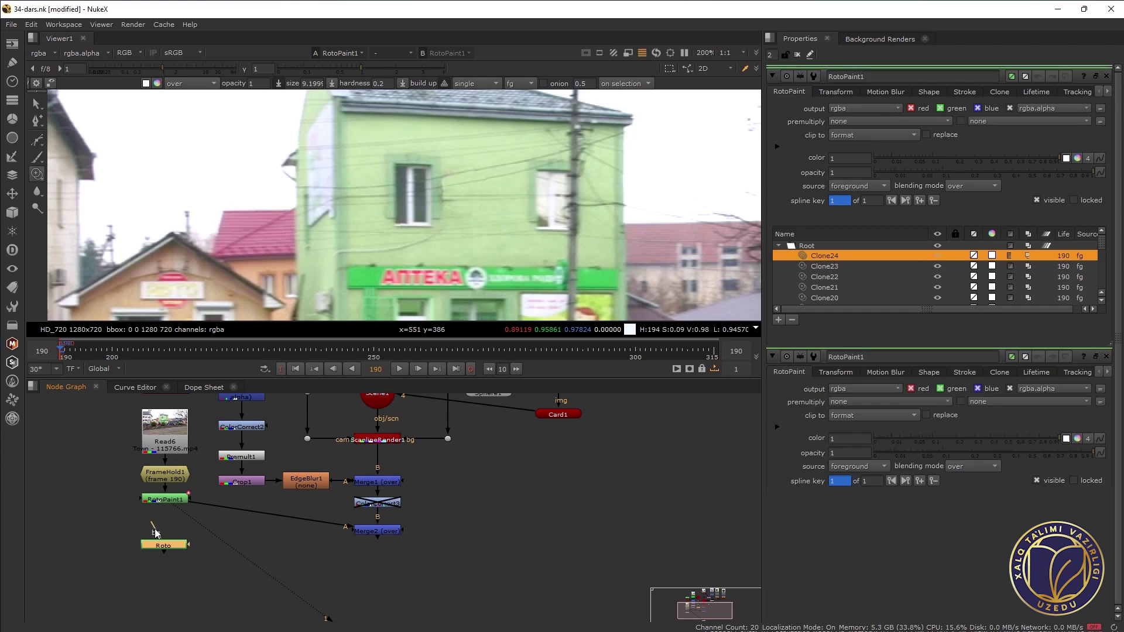
{"action": "left_click_drag", "start_coordinate": [154, 529], "coordinate": [89, 508]}
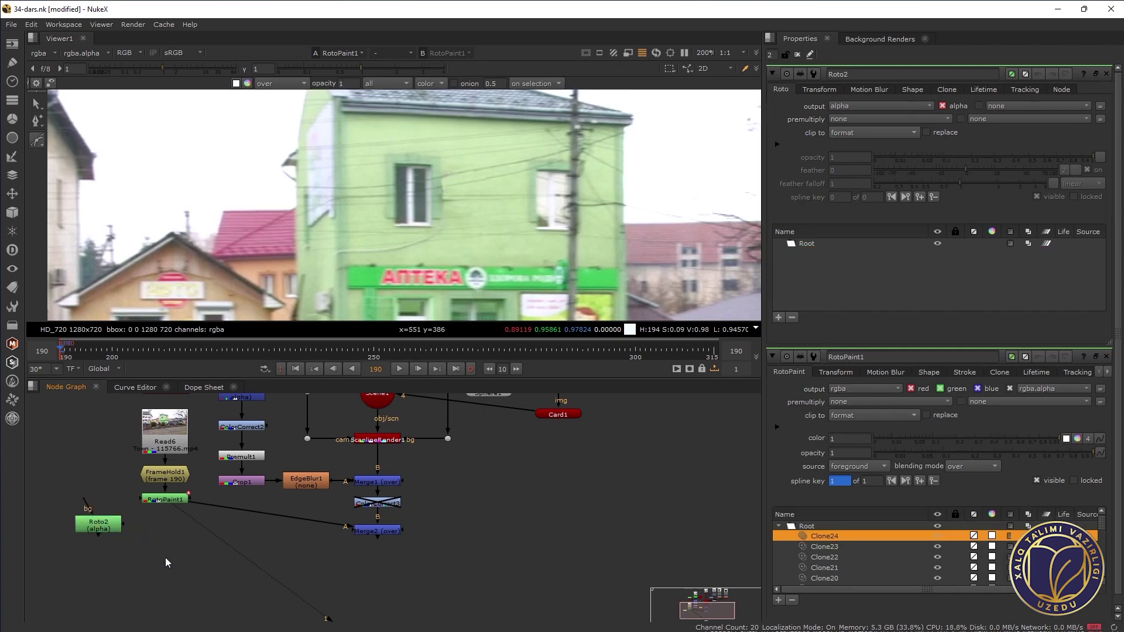
{"action": "key", "text": "k"}
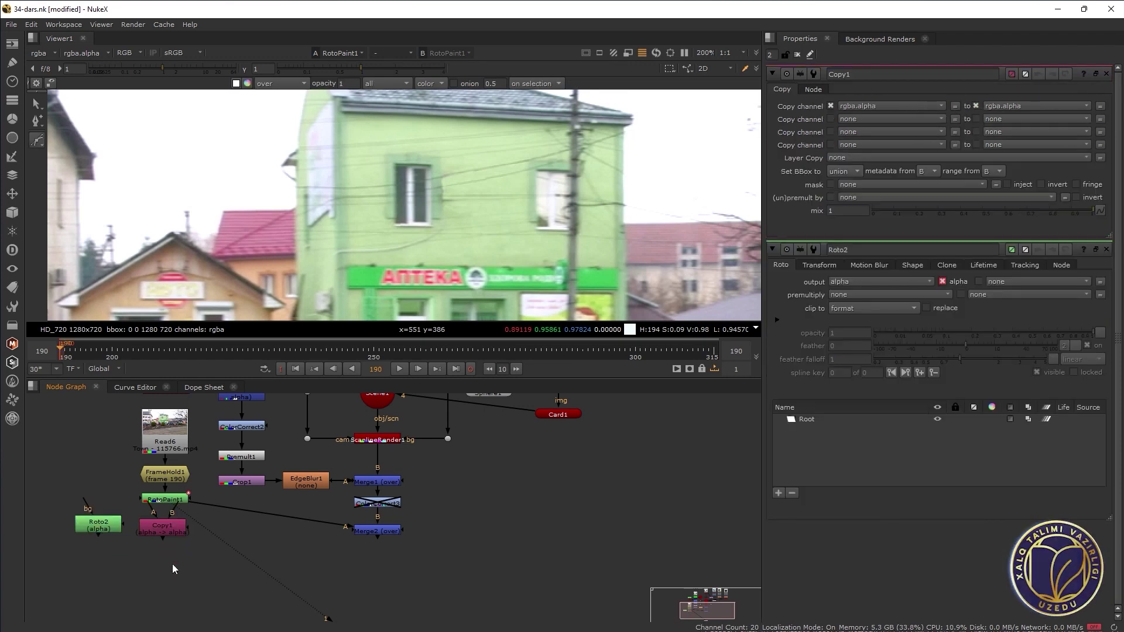
{"action": "key", "text": "Tab"}
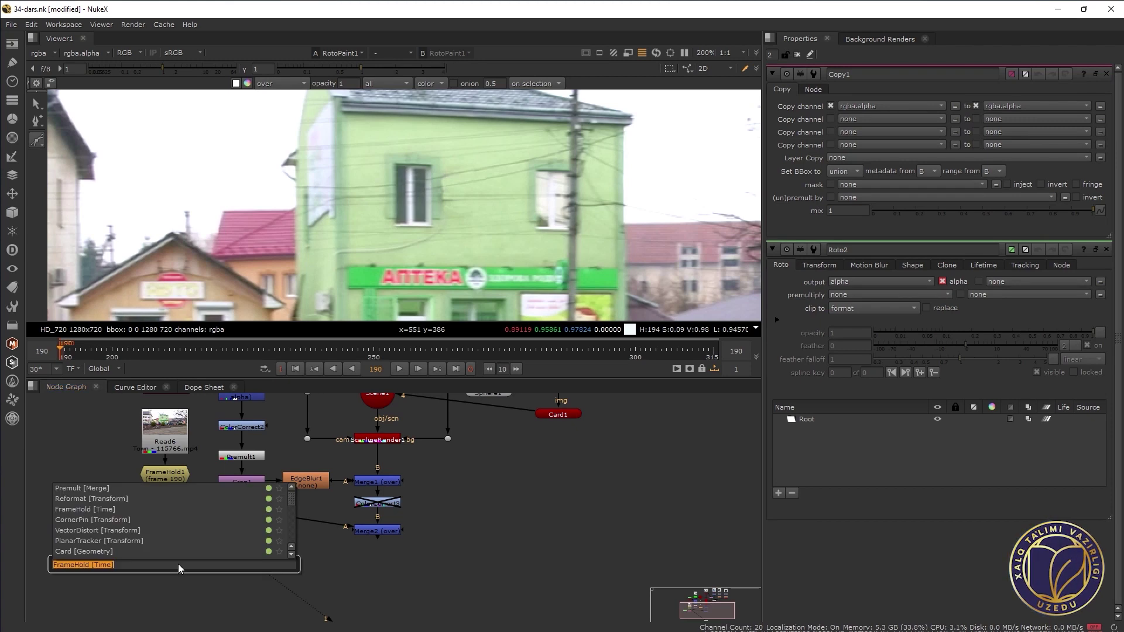
{"action": "type", "text": "pre"}
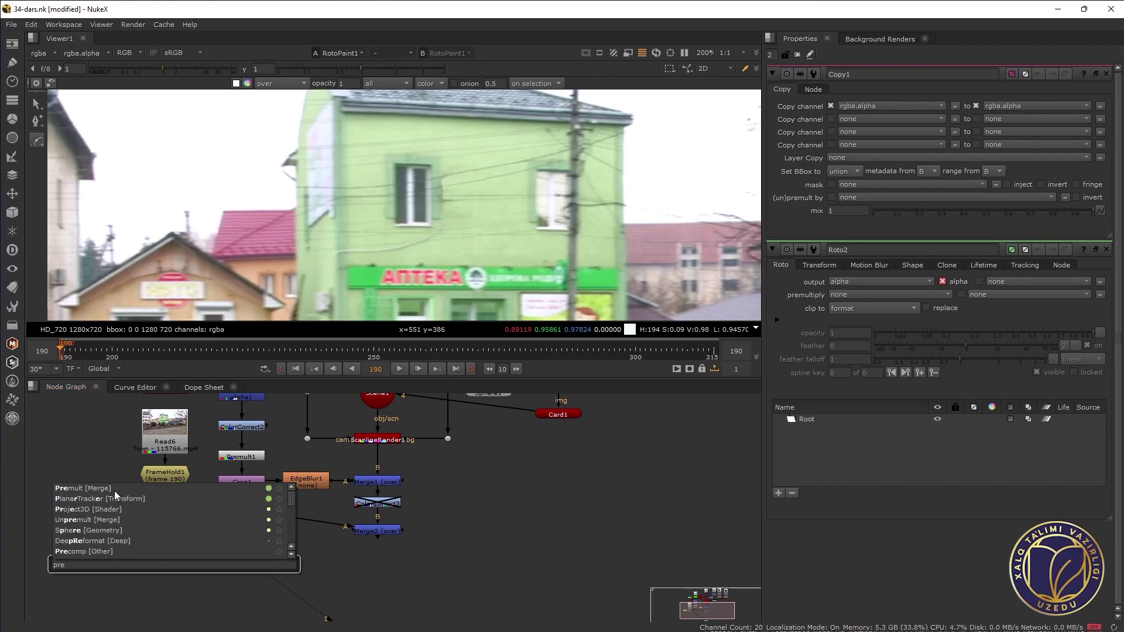
{"action": "left_click", "coordinate": [114, 490]}
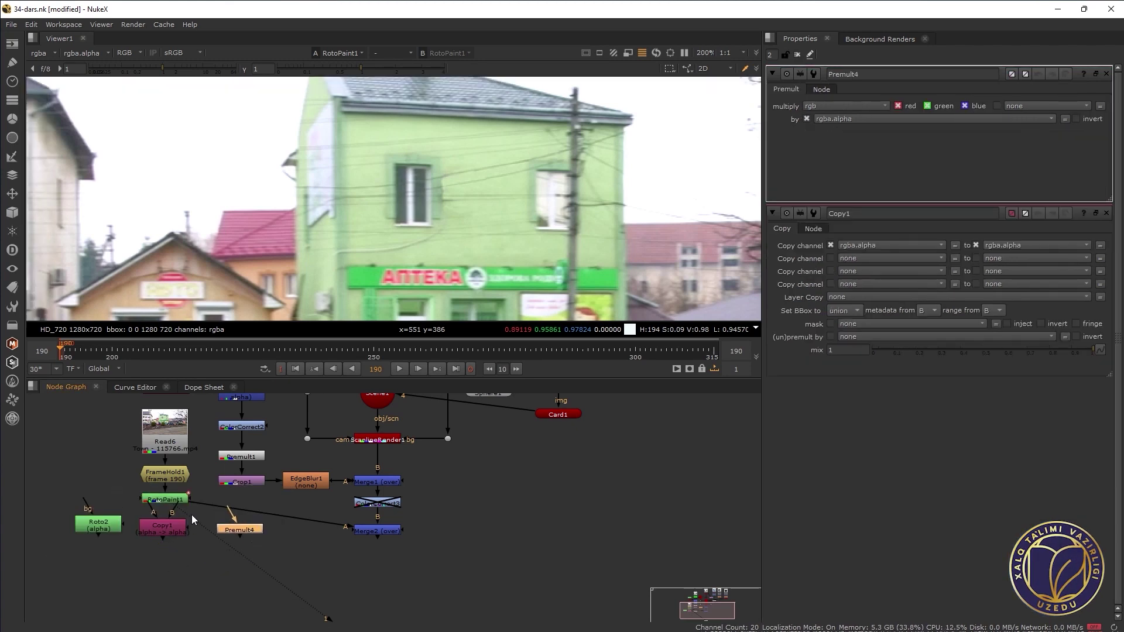
View Merge2, wire Roto2 into Copy1's A input, and line up Roto2, Copy1, Premult4
{"action": "left_click_drag", "start_coordinate": [345, 531], "coordinate": [346, 539]}
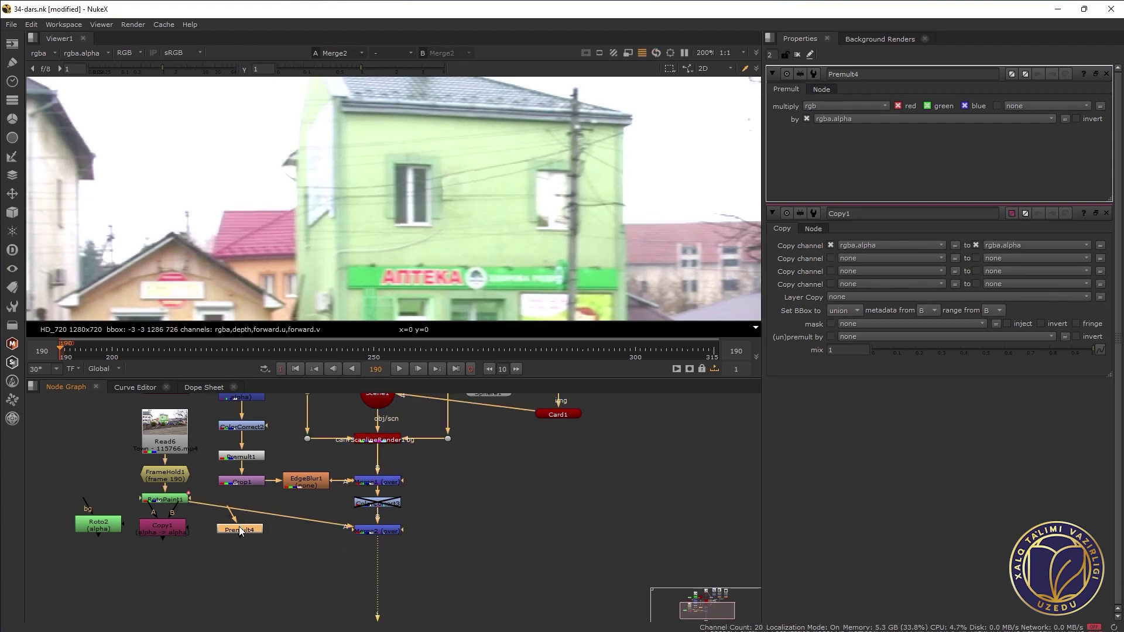
{"action": "mouse_move", "coordinate": [153, 514]}
{"action": "left_mouse_down"}
{"action": "mouse_move", "coordinate": [110, 526]}
{"action": "mouse_move", "coordinate": [235, 531]}
{"action": "left_mouse_up"}
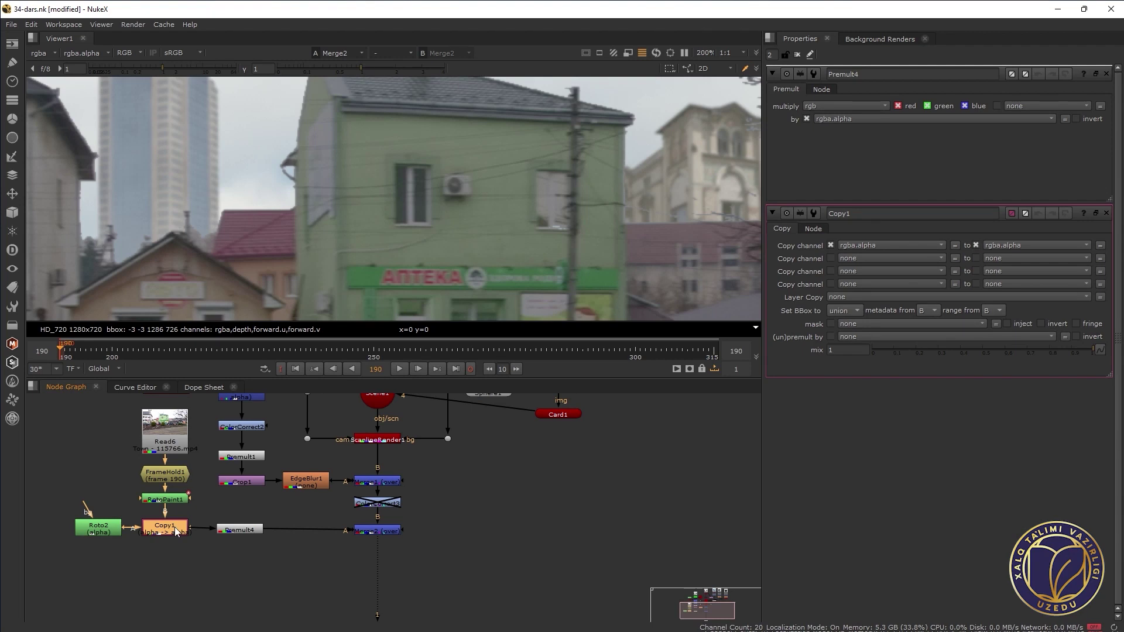
{"action": "left_click_drag", "start_coordinate": [239, 531], "coordinate": [243, 530]}
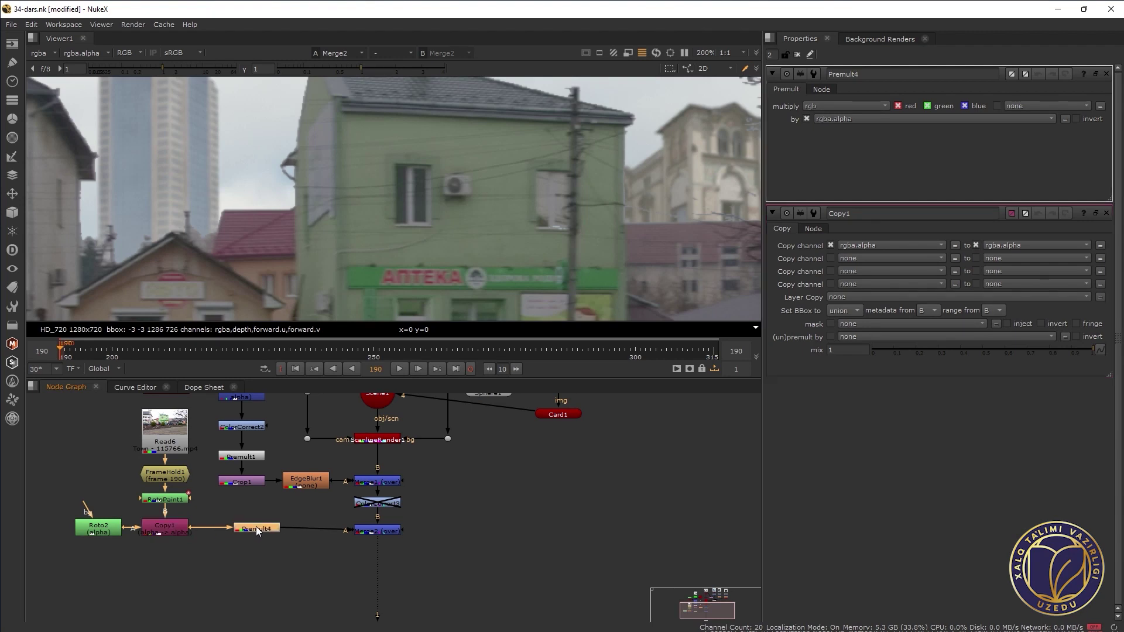
{"action": "left_click_drag", "start_coordinate": [302, 555], "coordinate": [46, 503]}
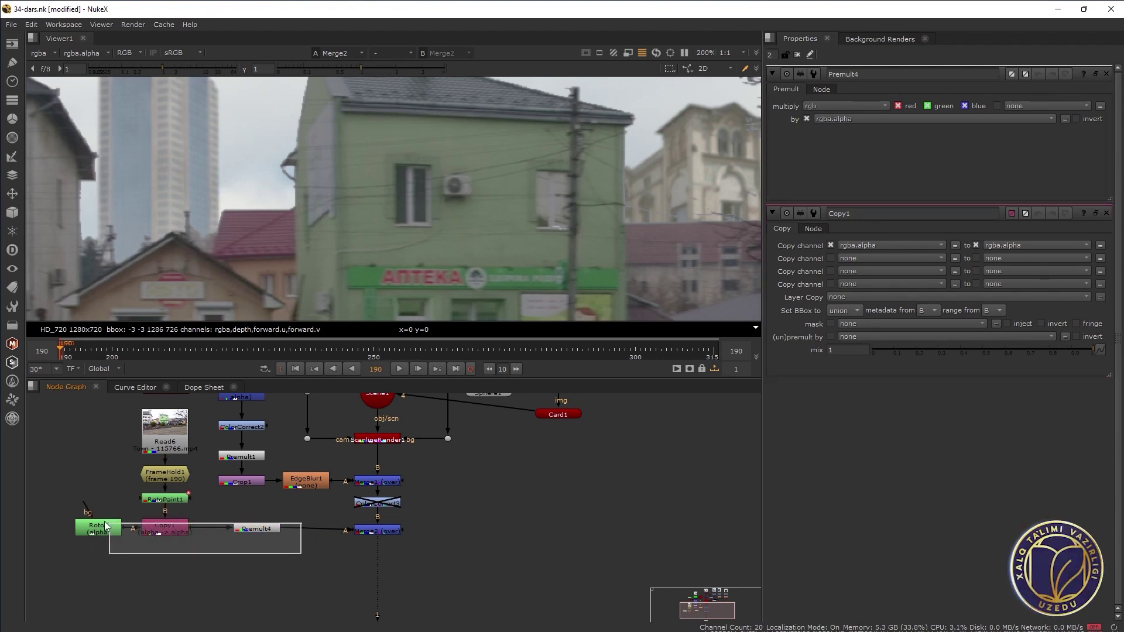
{"action": "left_click_drag", "start_coordinate": [132, 525], "coordinate": [132, 528]}
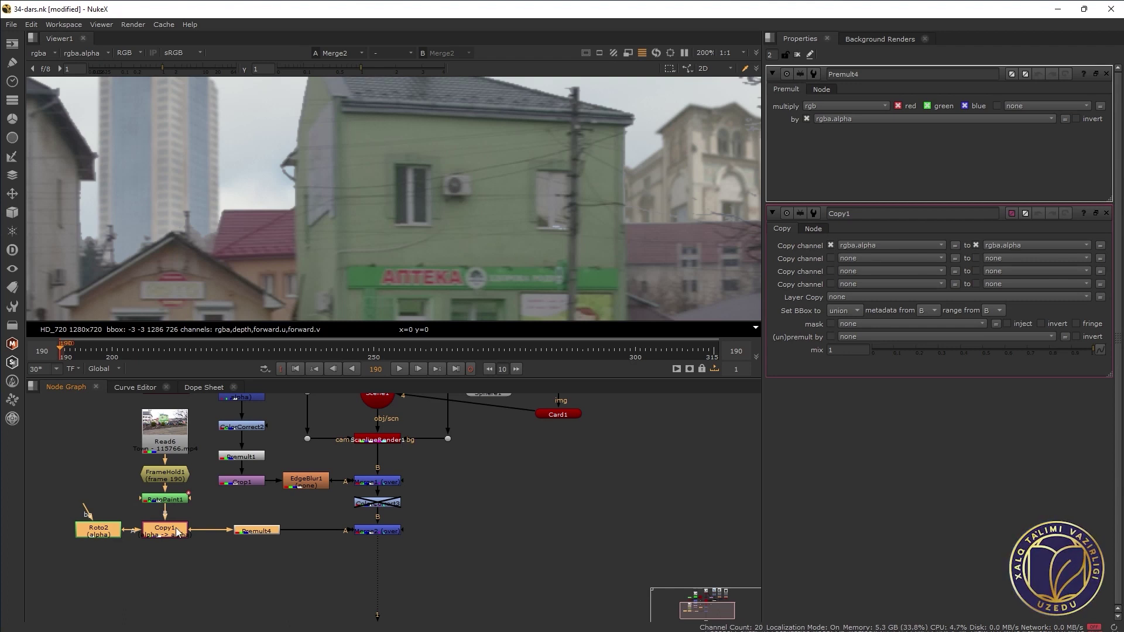
Draw a closed four-point Bezier mask around the air-conditioner unit in Roto2
{"action": "double_click", "coordinate": [117, 531]}
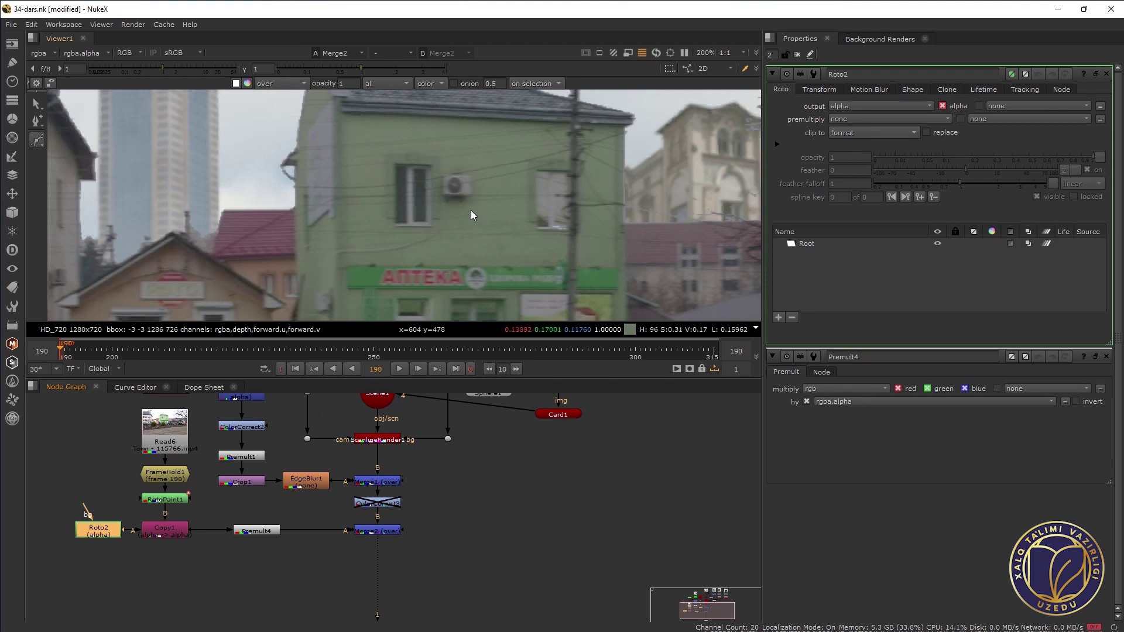
{"action": "scroll", "coordinate": [476, 203], "scroll_direction": "up", "scroll_amount": 2}
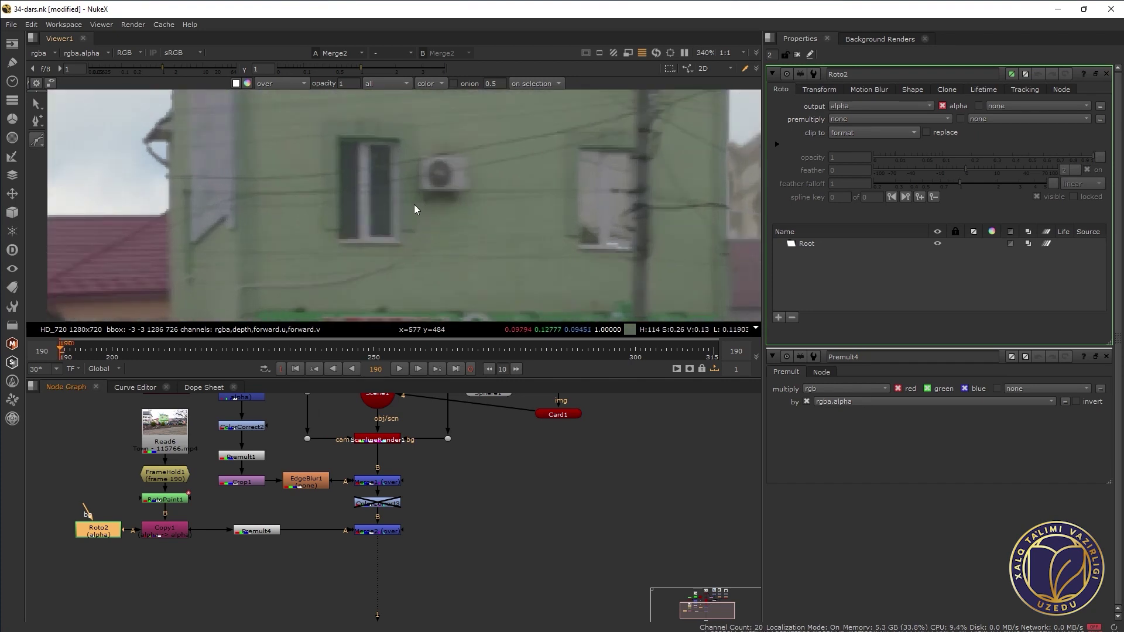
{"action": "left_click", "coordinate": [414, 205]}
{"action": "left_click", "coordinate": [476, 143]}
{"action": "left_click", "coordinate": [477, 207]}
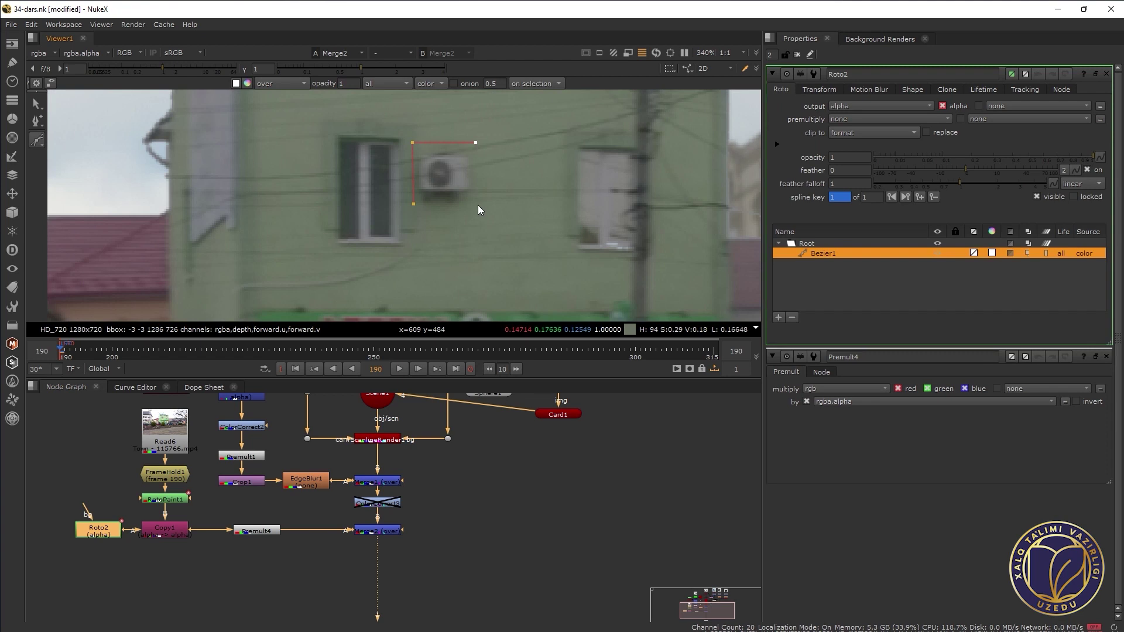
{"action": "left_click", "coordinate": [414, 206]}
Move FrameHold1 and RotoPaint1 up and insert ColorCorrect6 after RotoPaint1
{"action": "scroll", "coordinate": [436, 203], "scroll_direction": "down", "scroll_amount": 2}
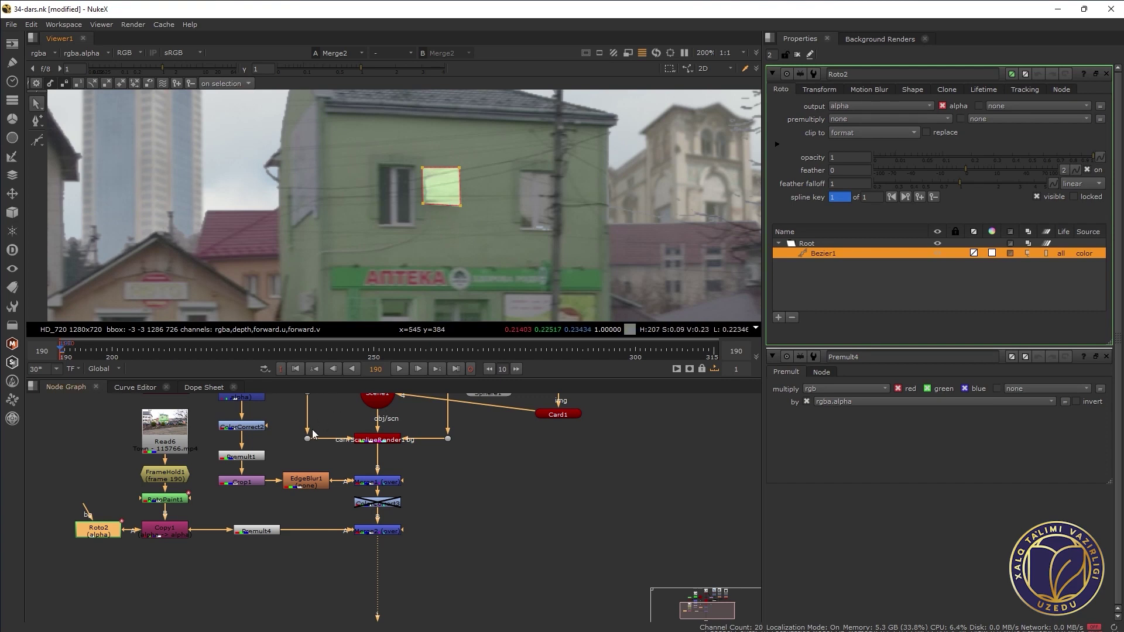
{"action": "scroll", "coordinate": [287, 458], "scroll_direction": "down", "scroll_amount": 4}
{"action": "scroll", "coordinate": [237, 474], "scroll_direction": "up", "scroll_amount": 3}
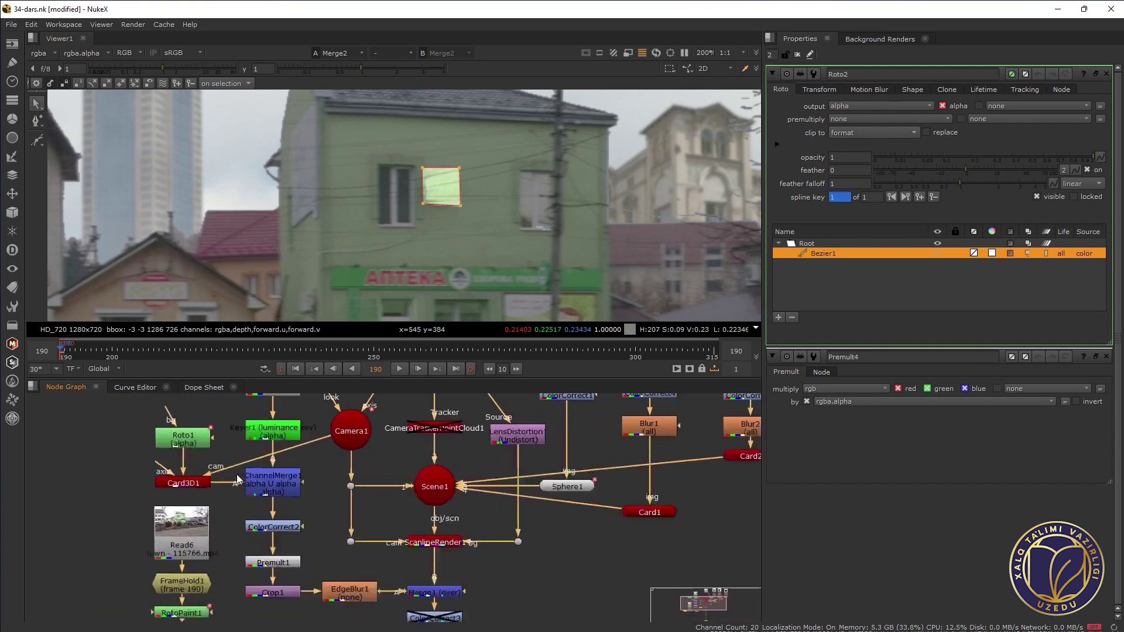
{"action": "scroll", "coordinate": [310, 508], "scroll_direction": "up", "scroll_amount": 3}
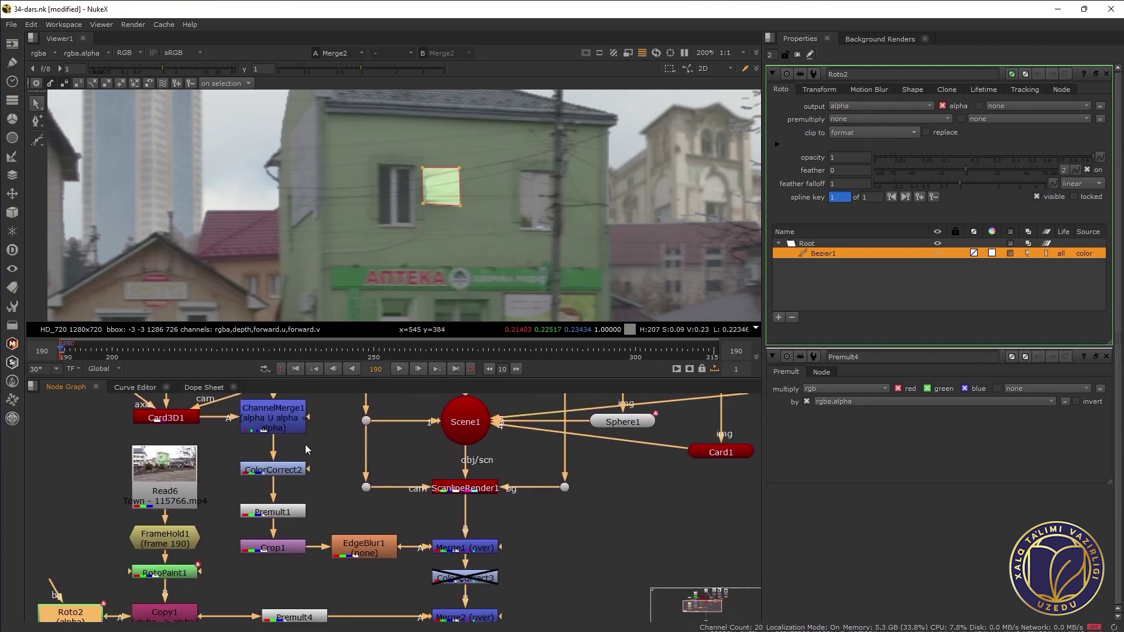
{"action": "left_click", "coordinate": [287, 472]}
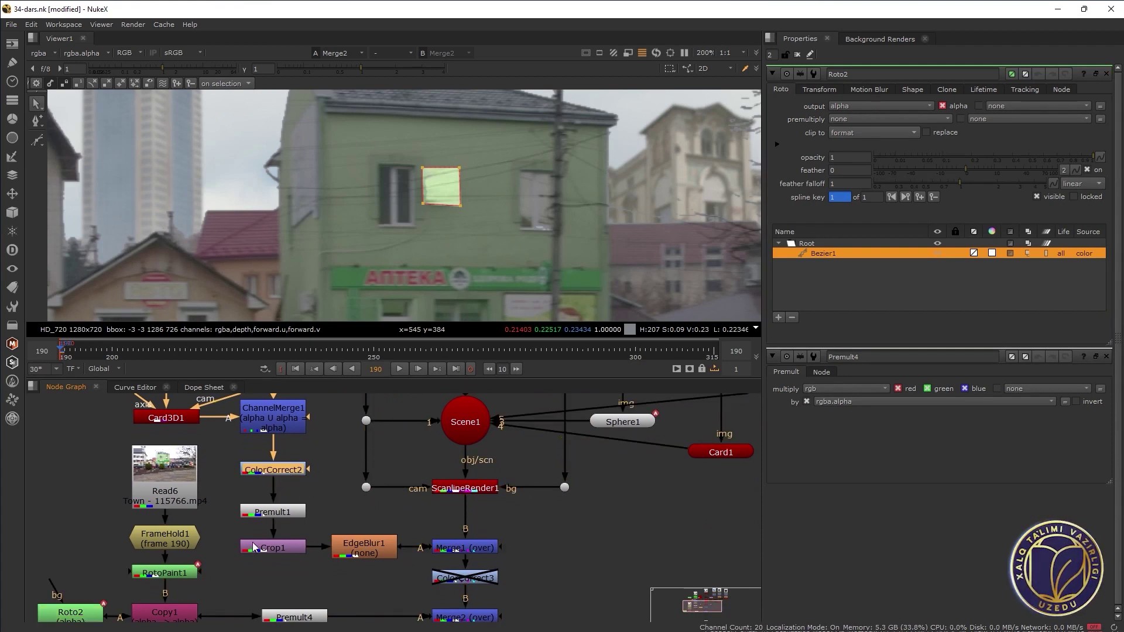
{"action": "left_click_drag", "start_coordinate": [252, 542], "coordinate": [306, 497]}
{"action": "left_click_drag", "start_coordinate": [228, 497], "coordinate": [228, 490]}
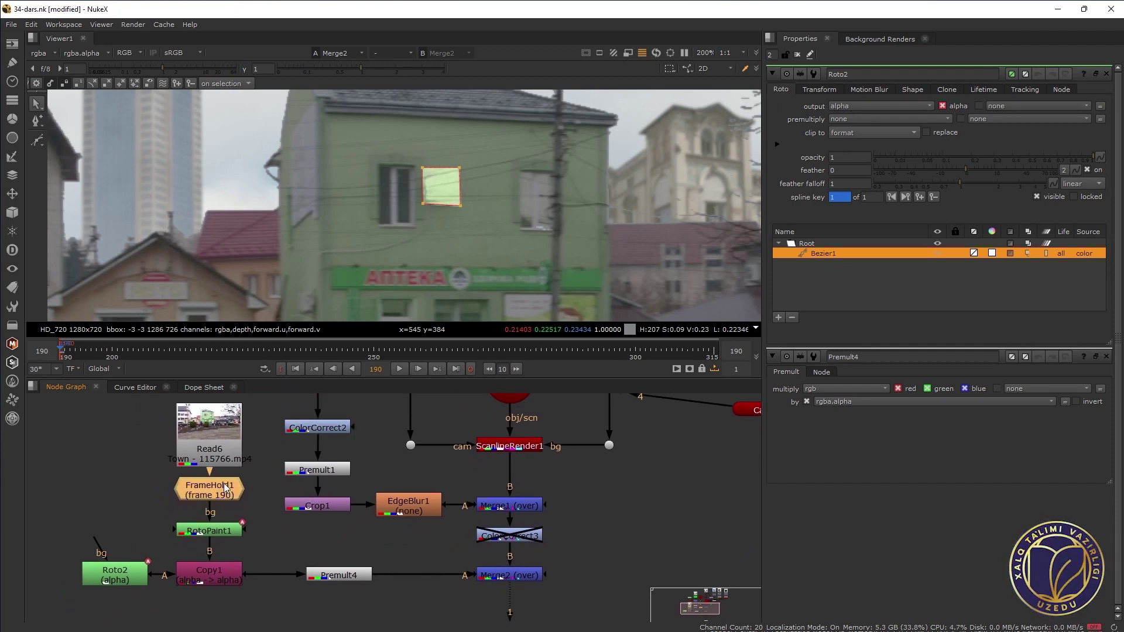
{"action": "left_click_drag", "start_coordinate": [222, 530], "coordinate": [223, 519]}
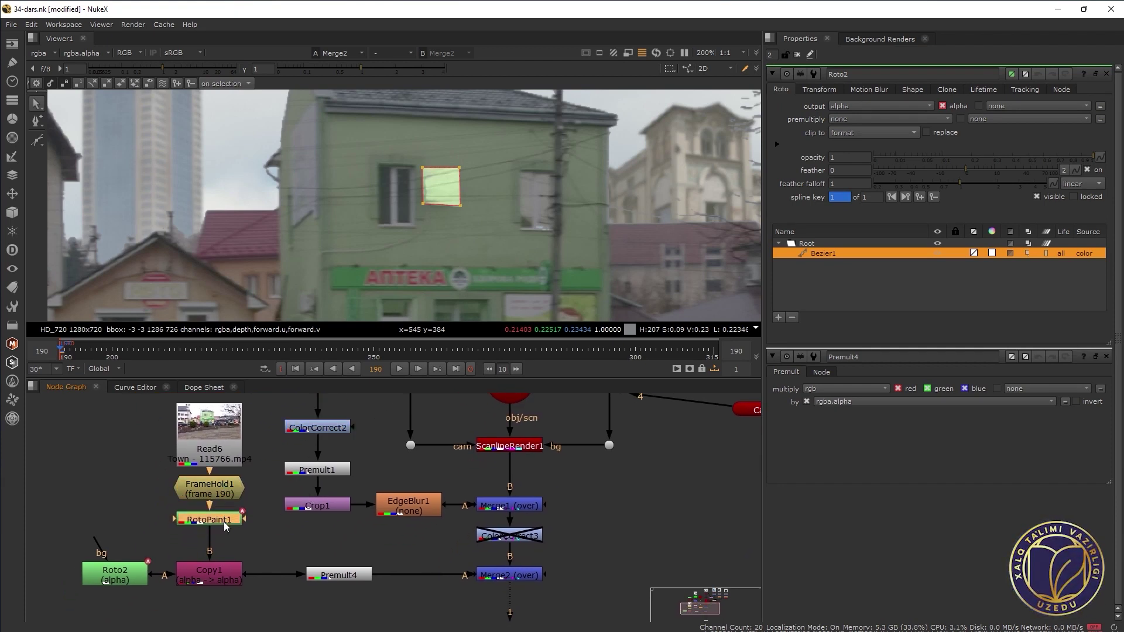
{"action": "key", "text": "c"}
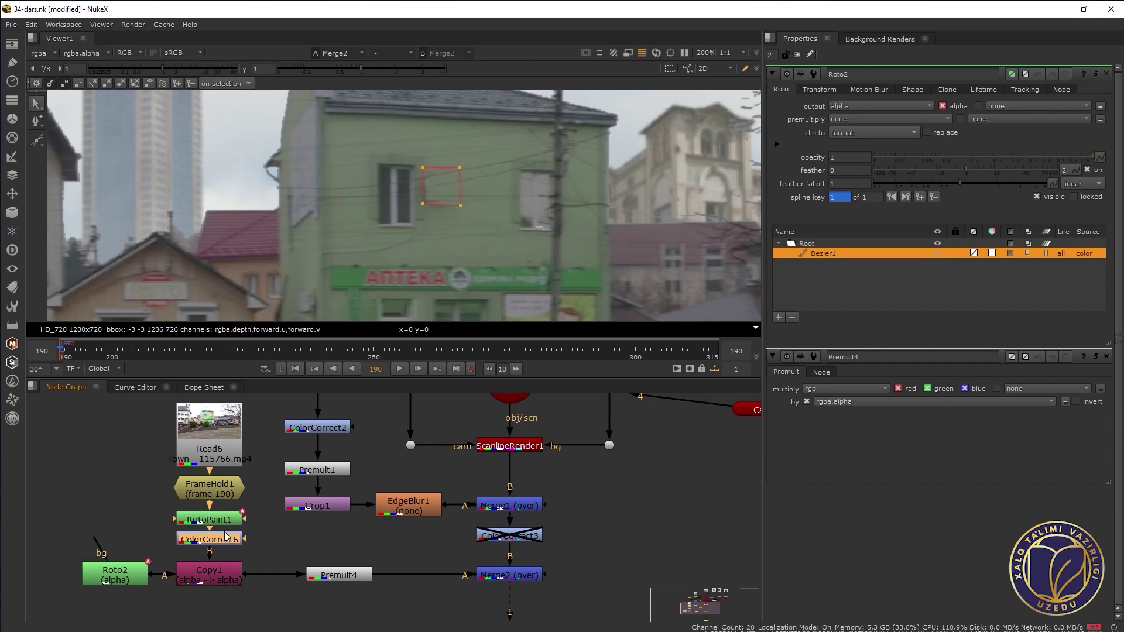
{"action": "left_click_drag", "start_coordinate": [225, 534], "coordinate": [226, 538]}
{"action": "scroll", "coordinate": [451, 231], "scroll_direction": "down", "scroll_amount": 2}
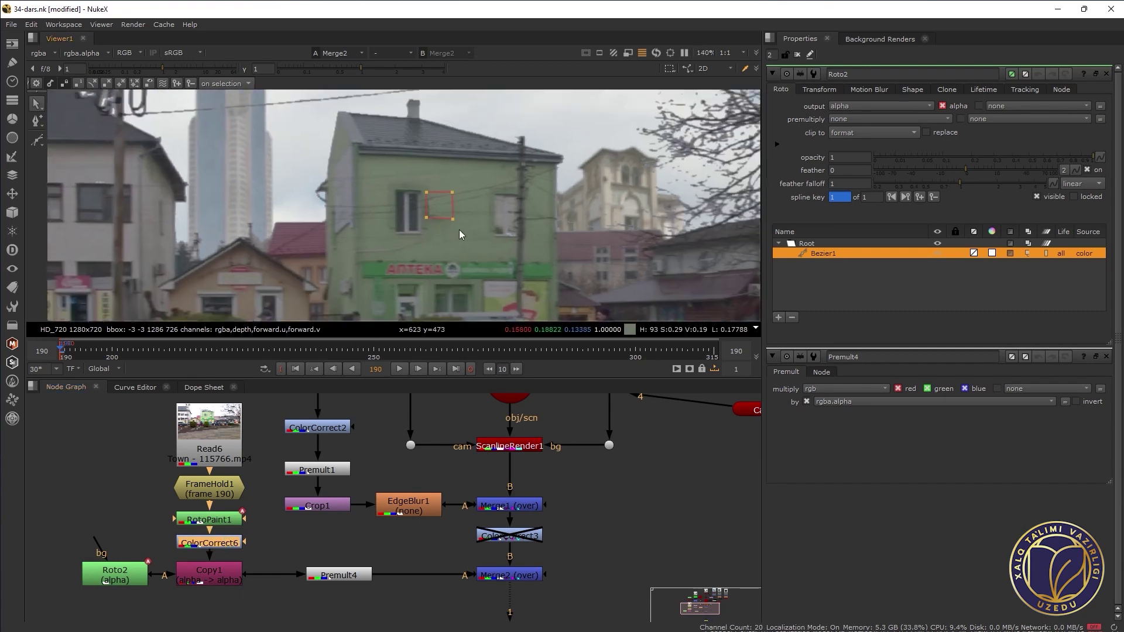
{"action": "scroll", "coordinate": [412, 260], "scroll_direction": "up", "scroll_amount": 3}
{"action": "scroll", "coordinate": [410, 257], "scroll_direction": "down", "scroll_amount": 1}
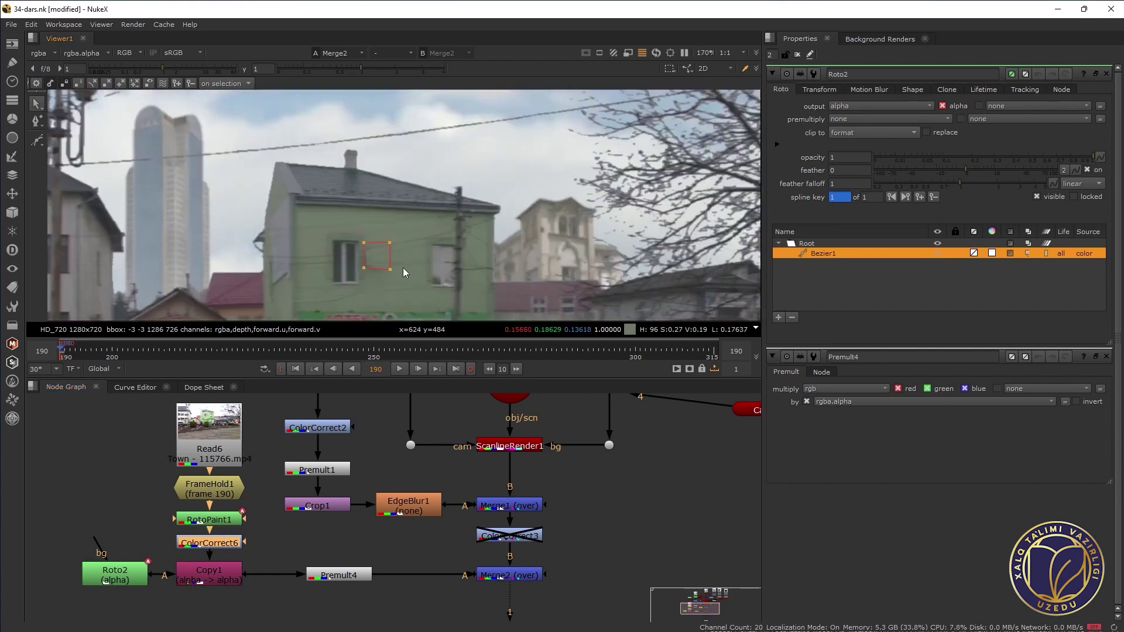
{"action": "scroll", "coordinate": [403, 268], "scroll_direction": "down", "scroll_amount": 1}
{"action": "scroll", "coordinate": [395, 276], "scroll_direction": "down", "scroll_amount": 1}
{"action": "left_click", "coordinate": [423, 112]}
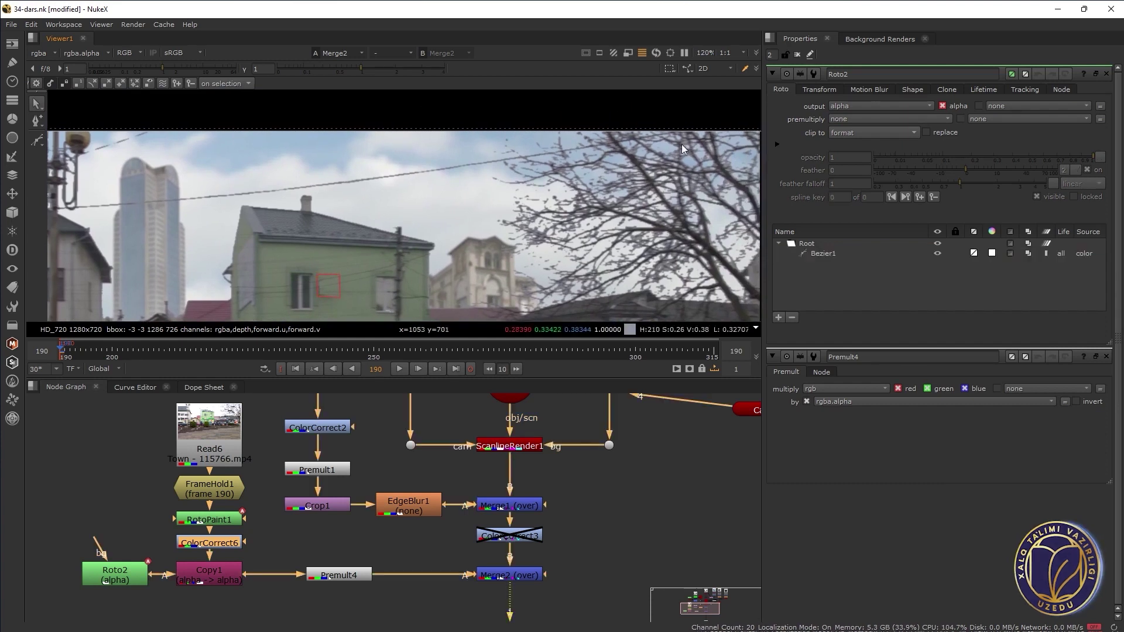
{"action": "left_click", "coordinate": [797, 53]}
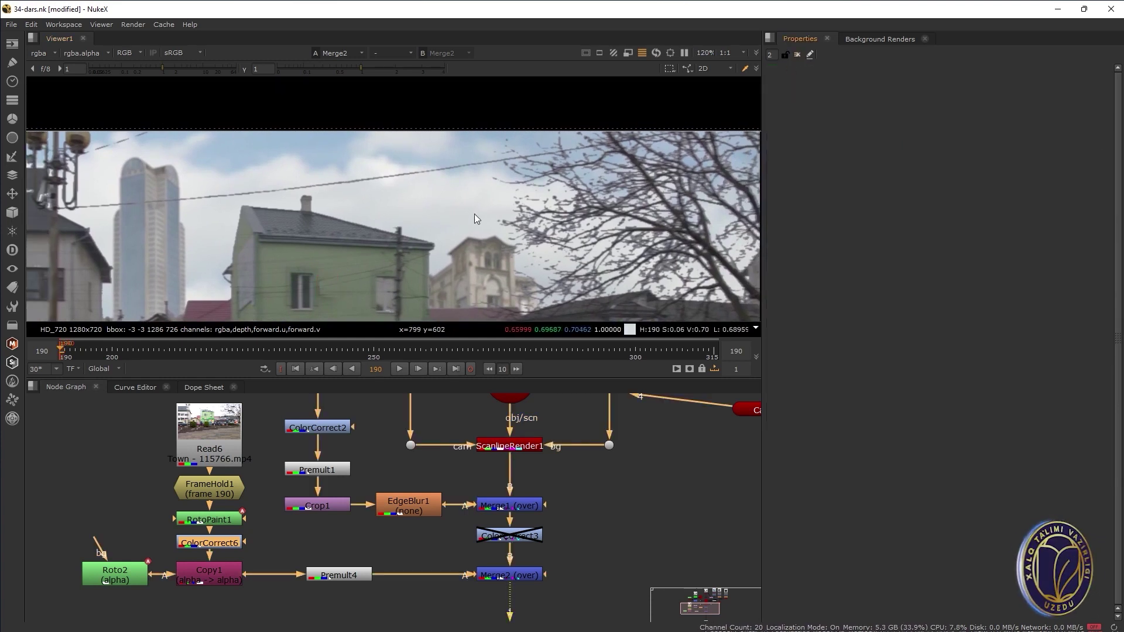
{"action": "scroll", "coordinate": [354, 298], "scroll_direction": "up", "scroll_amount": 2}
{"action": "scroll", "coordinate": [364, 251], "scroll_direction": "up", "scroll_amount": 2}
{"action": "scroll", "coordinate": [365, 230], "scroll_direction": "up", "scroll_amount": 2}
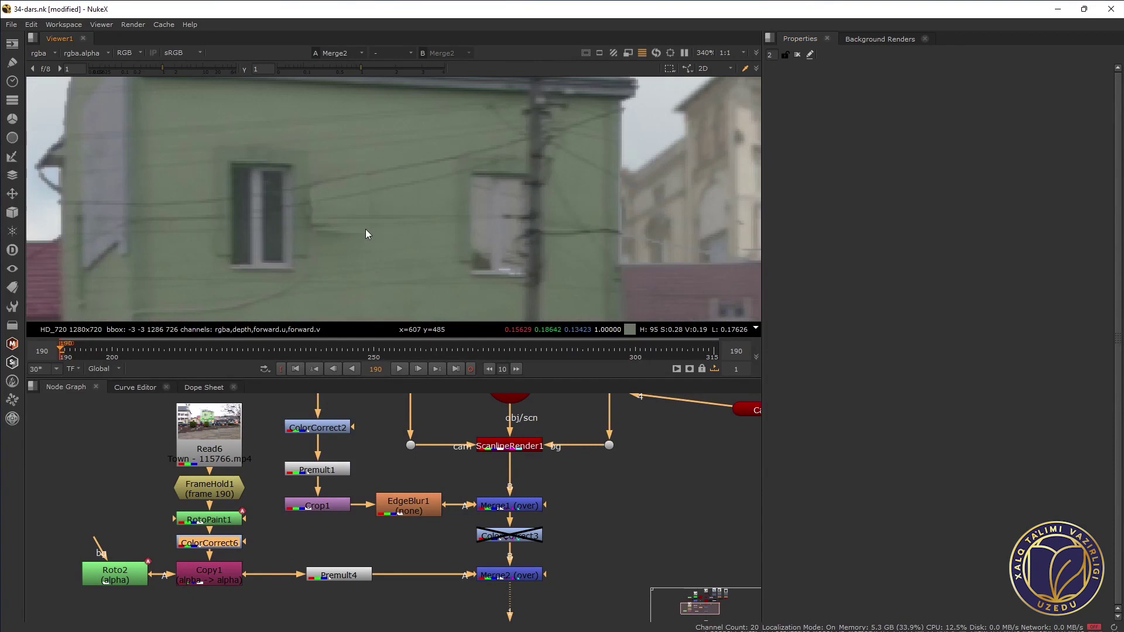
{"action": "scroll", "coordinate": [365, 233], "scroll_direction": "right", "scroll_amount": 1}
Drag Roto2's four Bezier1 corners into a taller rectangle, then tidy Premult4 and Roto2
{"action": "double_click", "coordinate": [139, 576]}
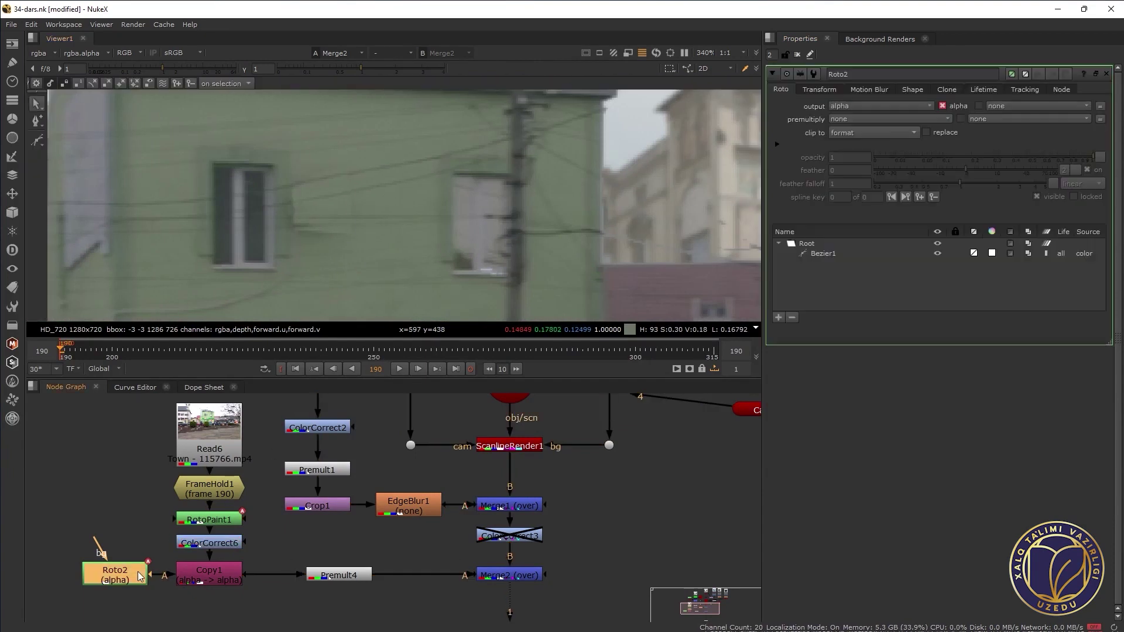
{"action": "left_click", "coordinate": [352, 232]}
{"action": "left_click_drag", "start_coordinate": [288, 230], "coordinate": [286, 238]}
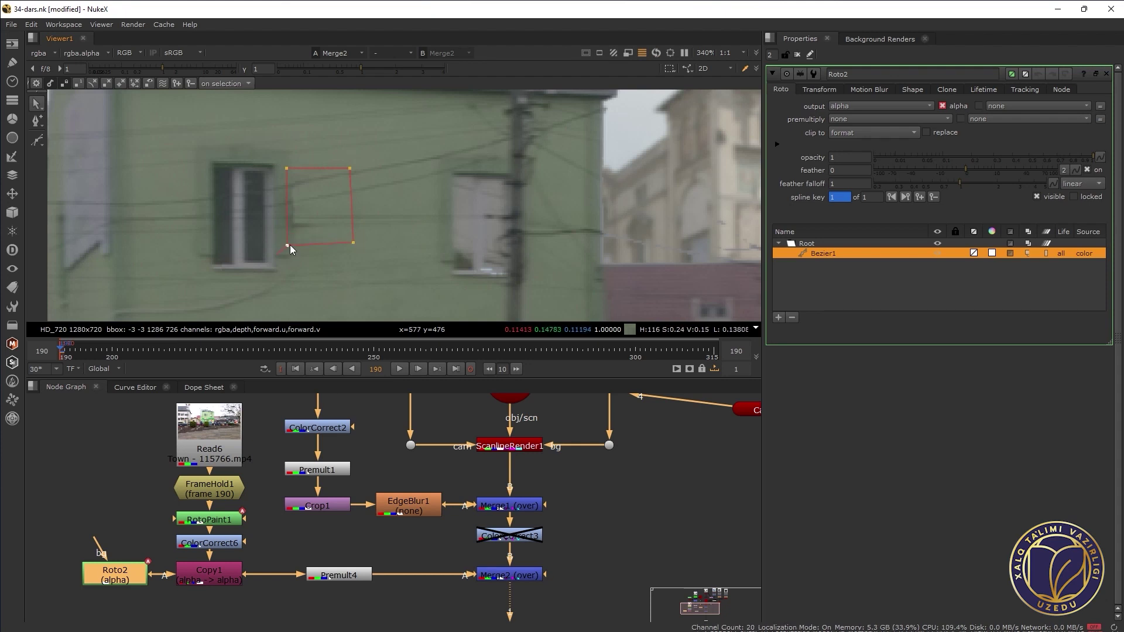
{"action": "left_click_drag", "start_coordinate": [350, 168], "coordinate": [355, 161]}
{"action": "left_click_drag", "start_coordinate": [286, 168], "coordinate": [285, 158]}
{"action": "left_click_drag", "start_coordinate": [353, 243], "coordinate": [355, 249]}
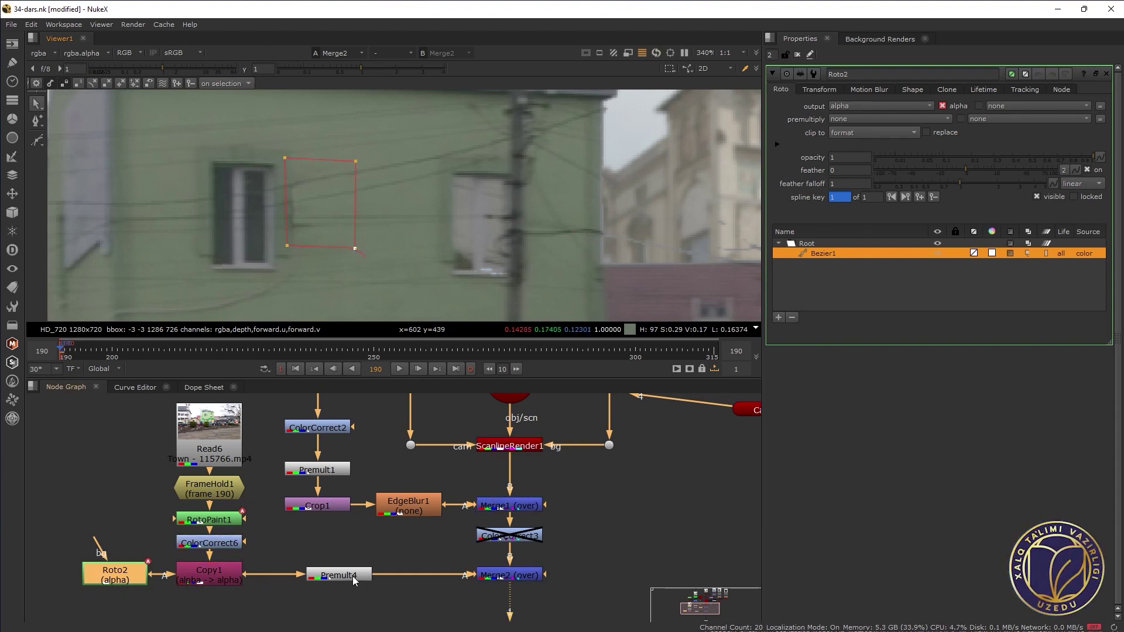
{"action": "left_click_drag", "start_coordinate": [354, 582], "coordinate": [314, 580]}
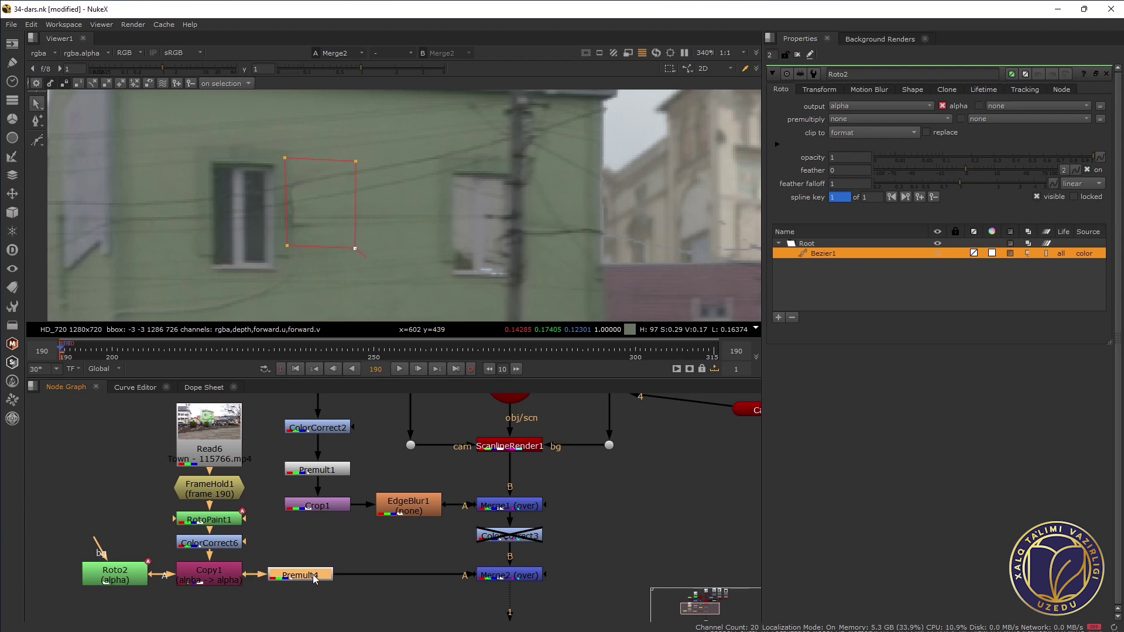
{"action": "mouse_move", "coordinate": [111, 572]}
{"action": "left_mouse_down"}
{"action": "mouse_move", "coordinate": [272, 544]}
{"action": "mouse_move", "coordinate": [297, 500]}
{"action": "left_mouse_up"}
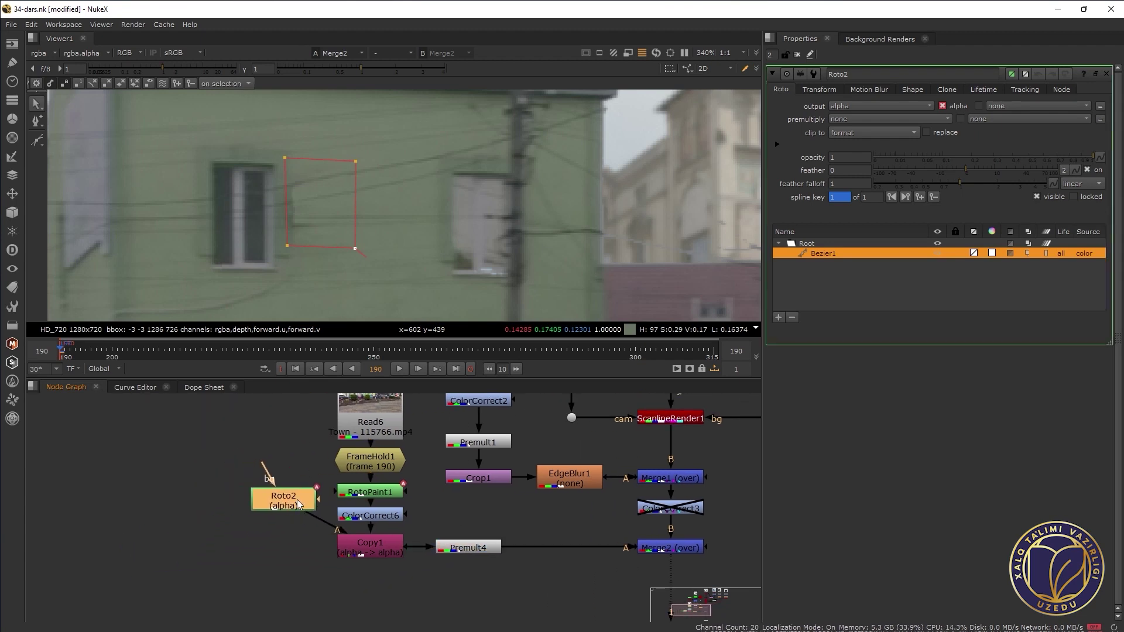
Insert a Blur3 node below Roto2 and view the Premult4 output
{"action": "key", "text": "b"}
{"action": "left_click_drag", "start_coordinate": [306, 529], "coordinate": [305, 554]}
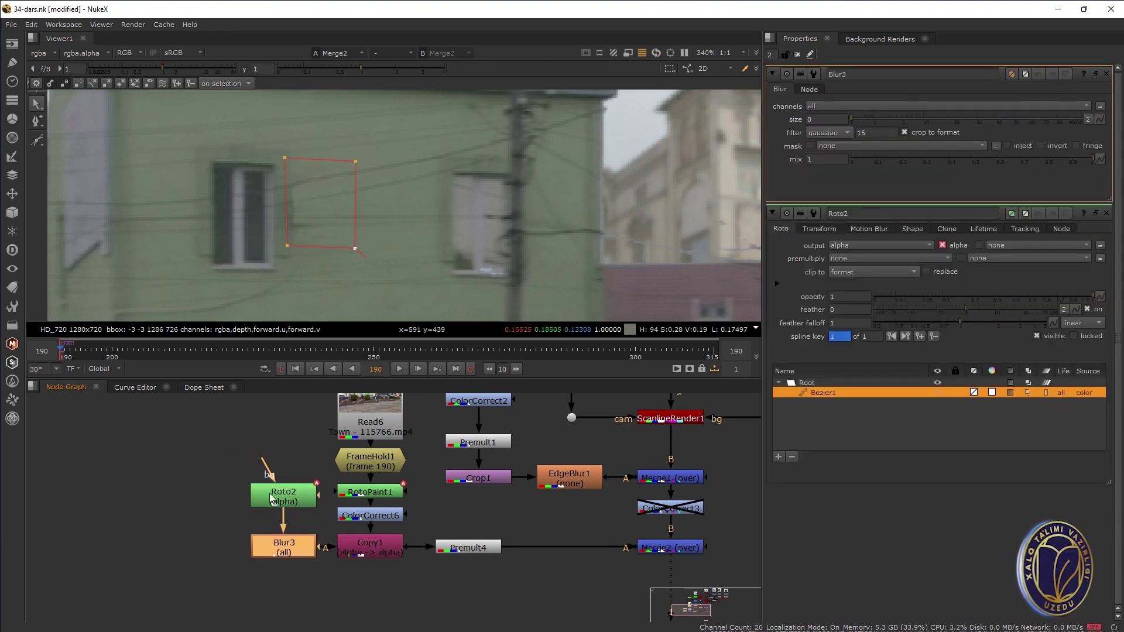
{"action": "key", "text": "1"}
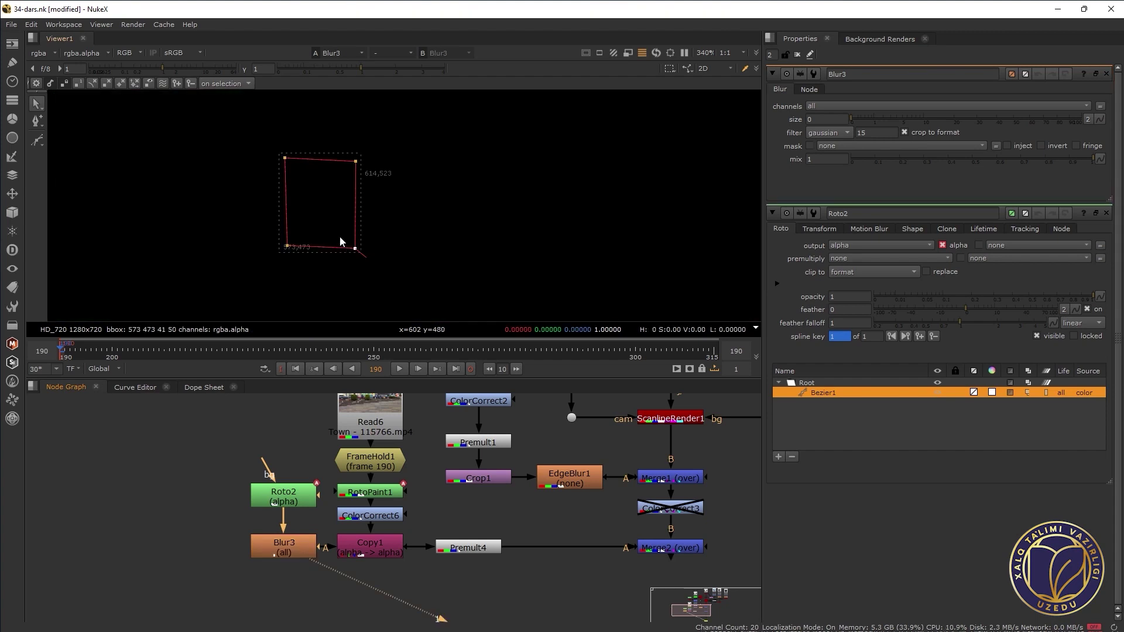
{"action": "left_click", "coordinate": [455, 549]}
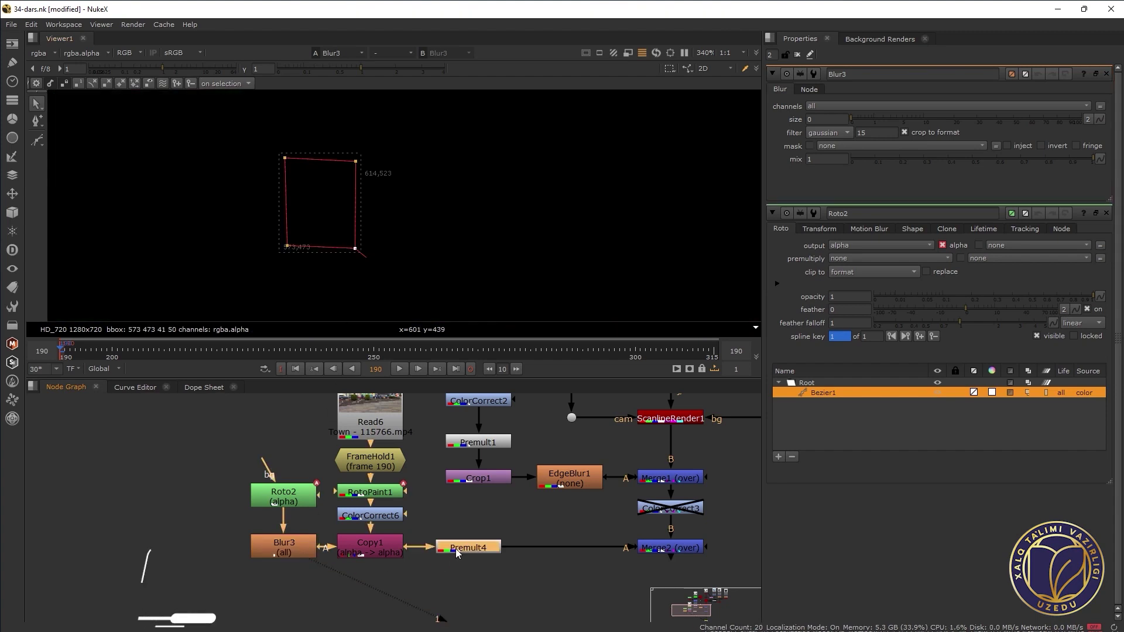
{"action": "key", "text": "1"}
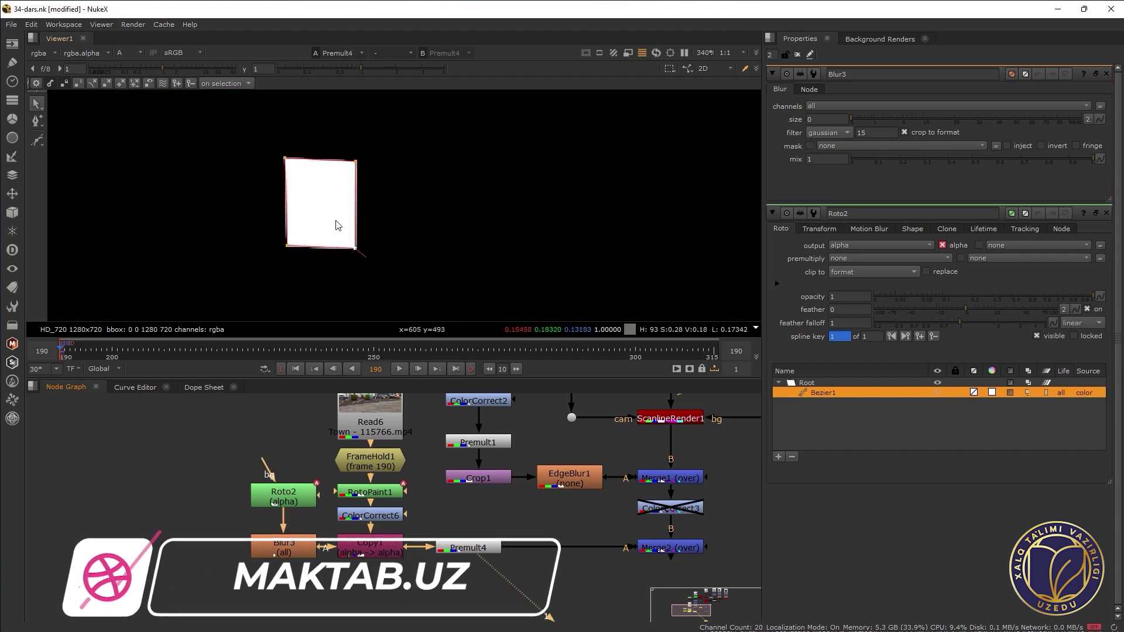
Set Blur3's size to 6.8 and view the Merge2 composite again
{"action": "left_click", "coordinate": [301, 550]}
{"action": "left_click_drag", "start_coordinate": [858, 118], "coordinate": [912, 117]}
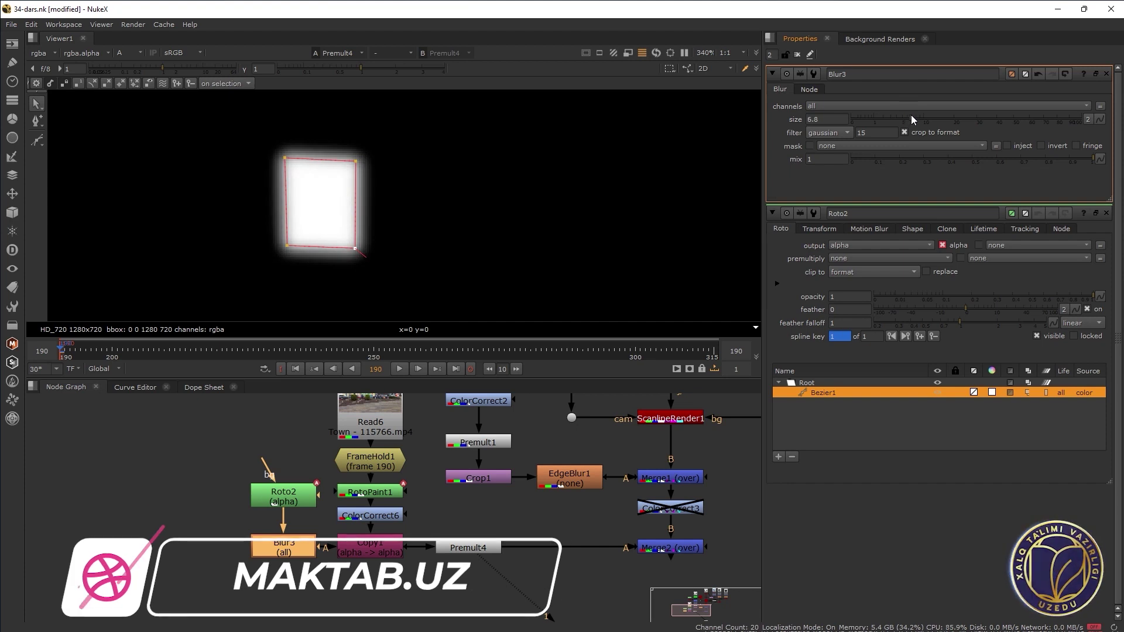
{"action": "left_click_drag", "start_coordinate": [583, 554], "coordinate": [434, 489]}
{"action": "left_click", "coordinate": [510, 484]}
{"action": "key", "text": "1"}
{"action": "scroll", "coordinate": [328, 242], "scroll_direction": "down", "scroll_amount": 3}
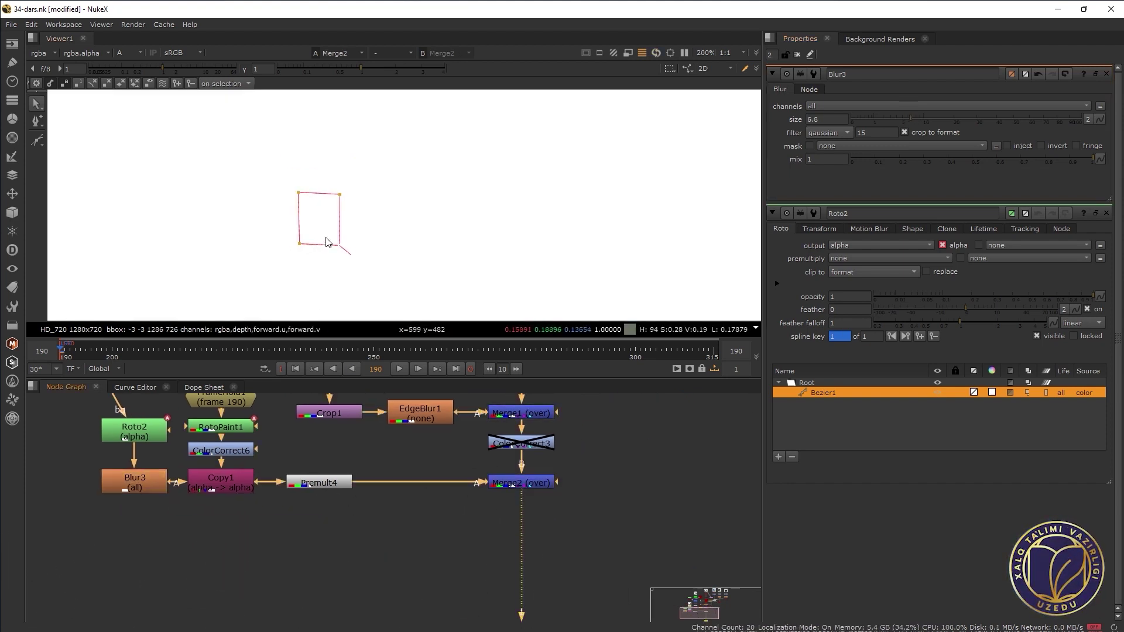
Switch the viewer from alpha back to RGB, close the properties panels, and zoom out the node graph
{"action": "key", "text": "a"}
{"action": "scroll", "coordinate": [338, 233], "scroll_direction": "down", "scroll_amount": 2}
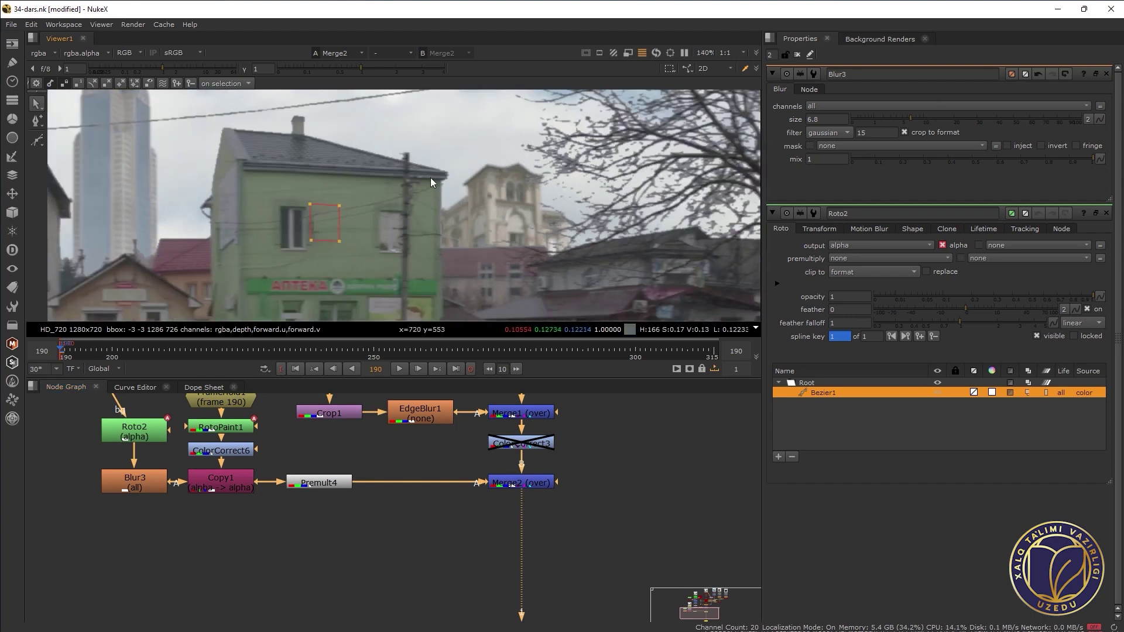
{"action": "left_click", "coordinate": [797, 55]}
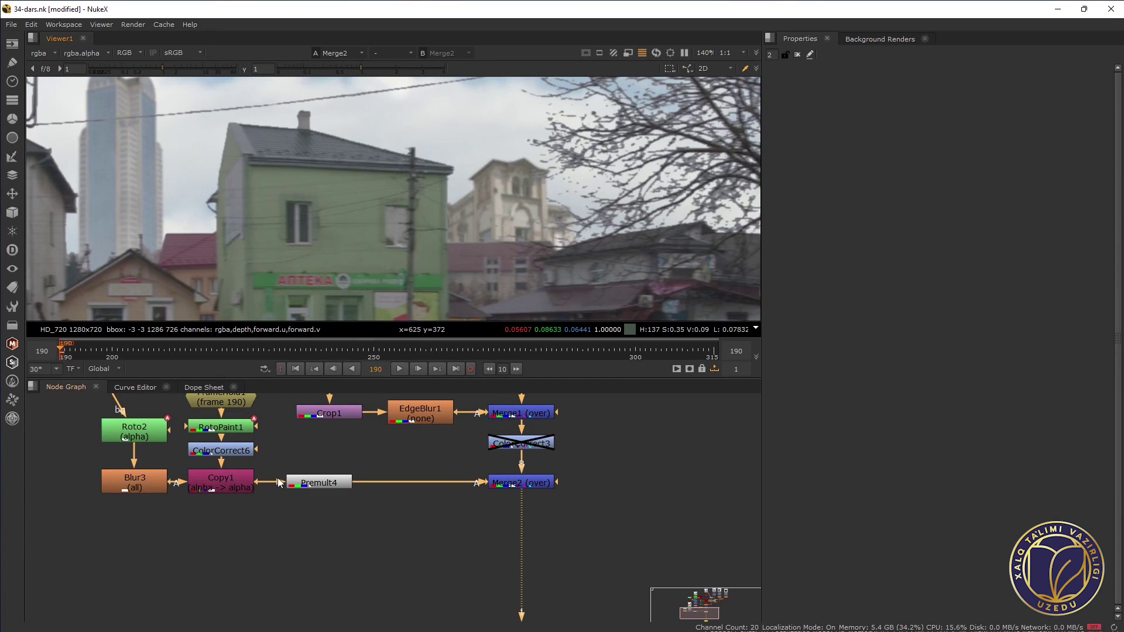
{"action": "scroll", "coordinate": [275, 486], "scroll_direction": "down", "scroll_amount": 2}
{"action": "scroll", "coordinate": [270, 478], "scroll_direction": "down", "scroll_amount": 1}
{"action": "scroll", "coordinate": [274, 485], "scroll_direction": "down", "scroll_amount": 2}
{"action": "scroll", "coordinate": [270, 517], "scroll_direction": "down", "scroll_amount": 1}
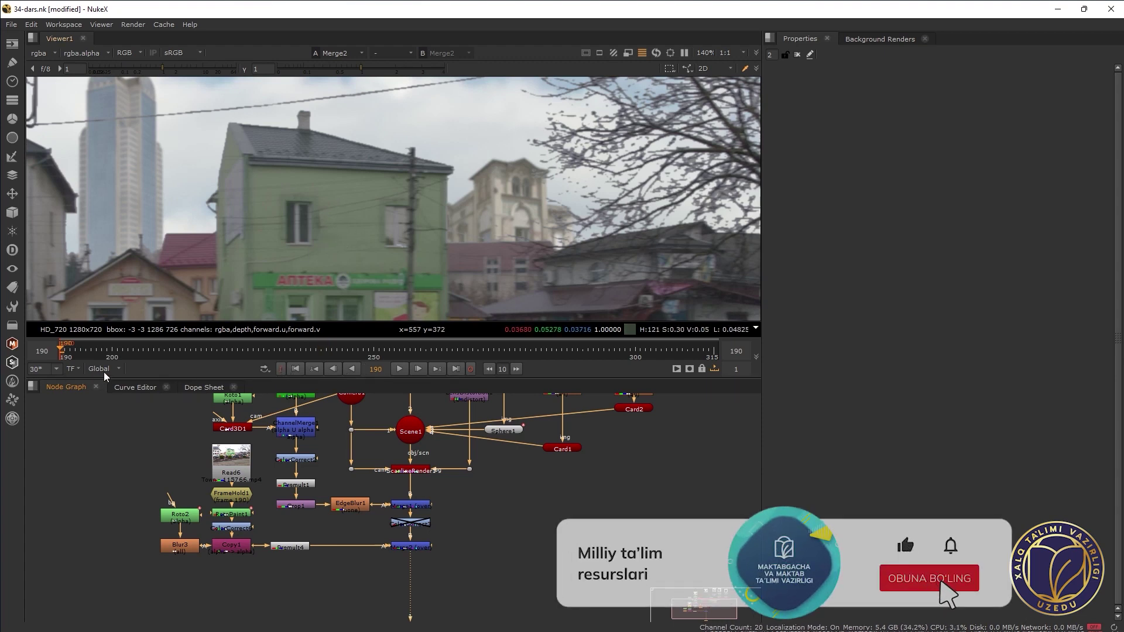
Set the full clip frame range and paste a copy of Camera1 as Camera2
{"action": "left_click", "coordinate": [110, 371]}
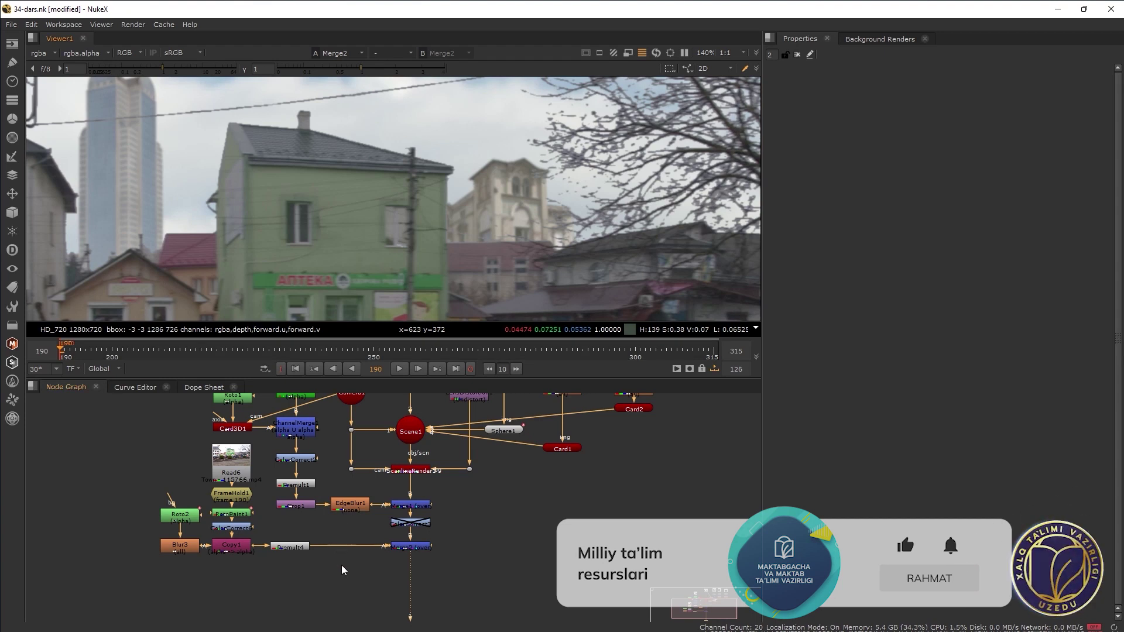
{"action": "left_click", "coordinate": [347, 401]}
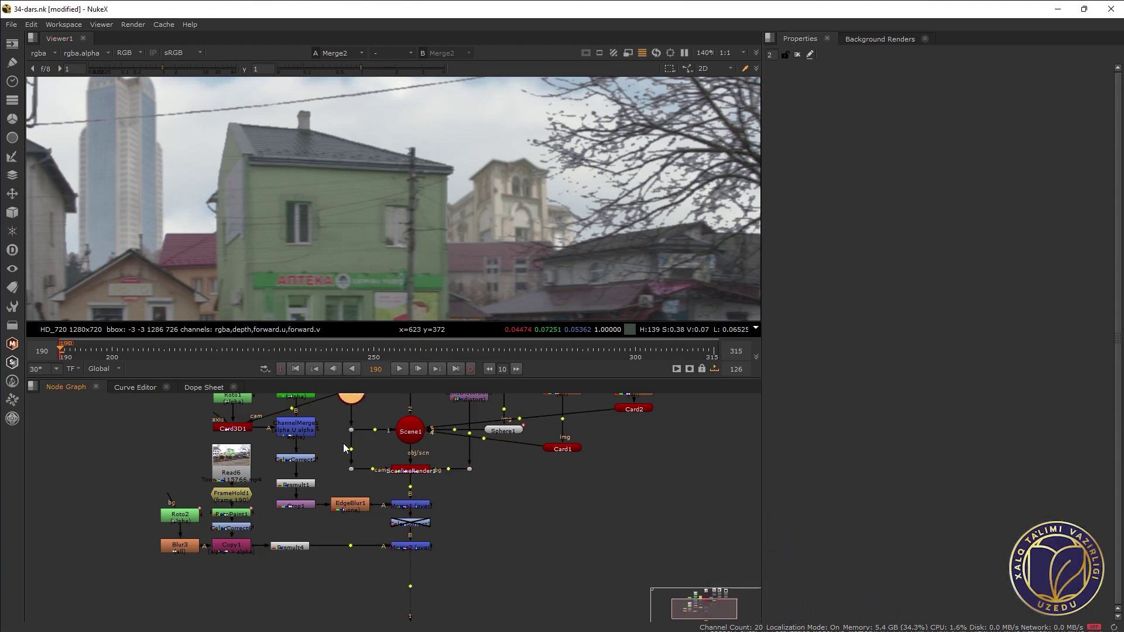
{"action": "key", "text": "ctrl+v"}
{"action": "left_click_drag", "start_coordinate": [321, 605], "coordinate": [340, 610]}
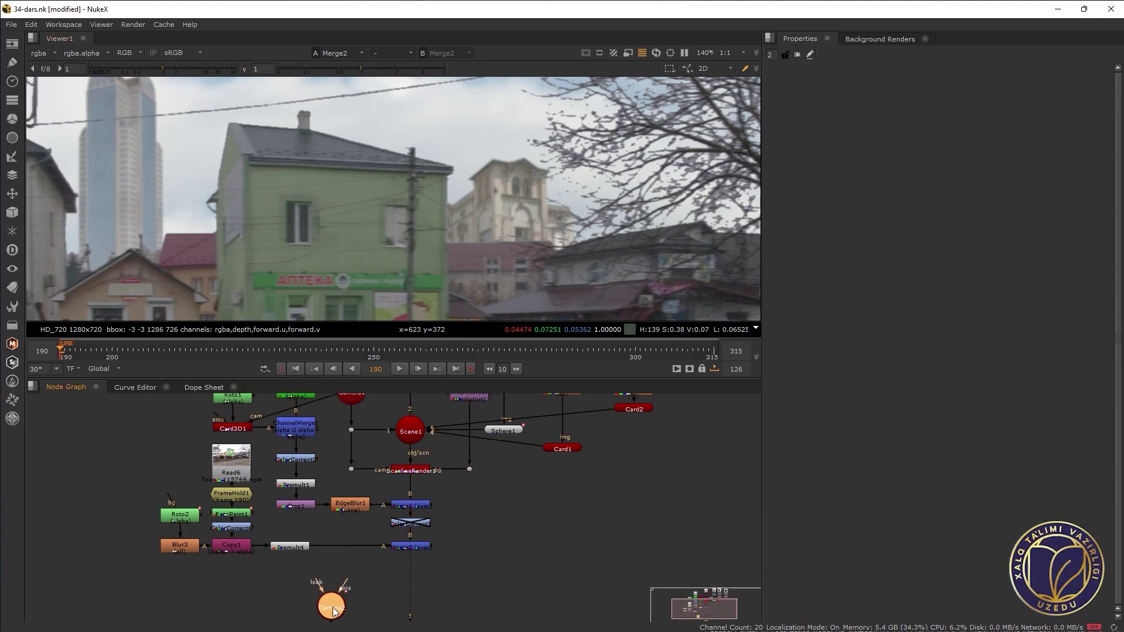
{"action": "left_click", "coordinate": [392, 595]}
Add a Card3D2 node with its camera input wired to Camera2, viewed in 3D
{"action": "key", "text": "Tab"}
{"action": "type", "text": "card"}
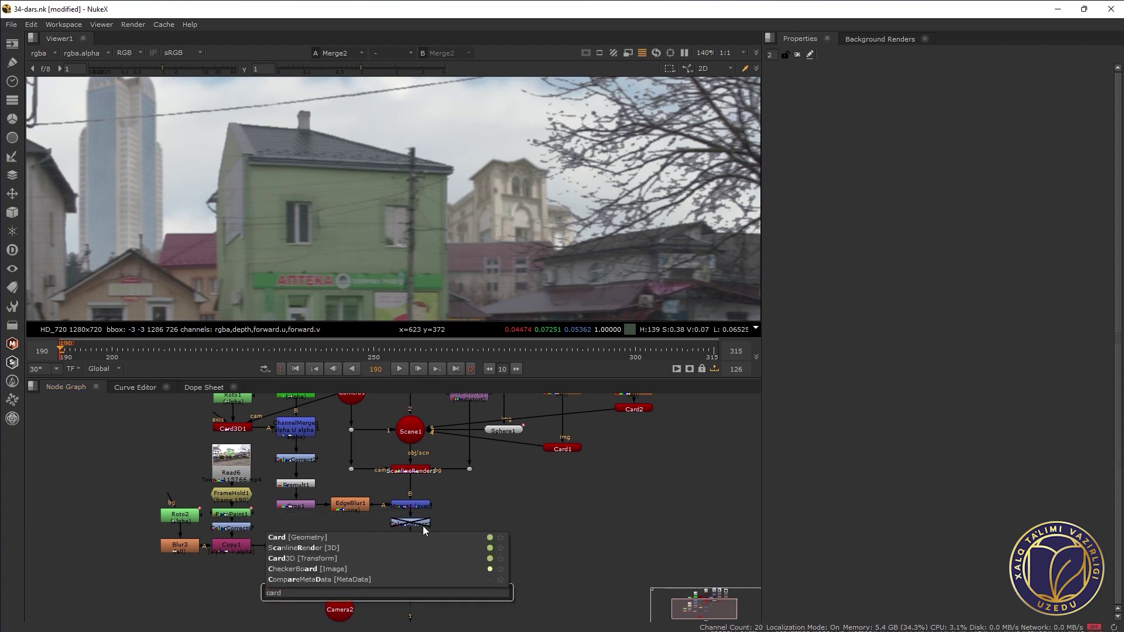
{"action": "left_click", "coordinate": [296, 557]}
{"action": "left_click_drag", "start_coordinate": [398, 595], "coordinate": [351, 571]}
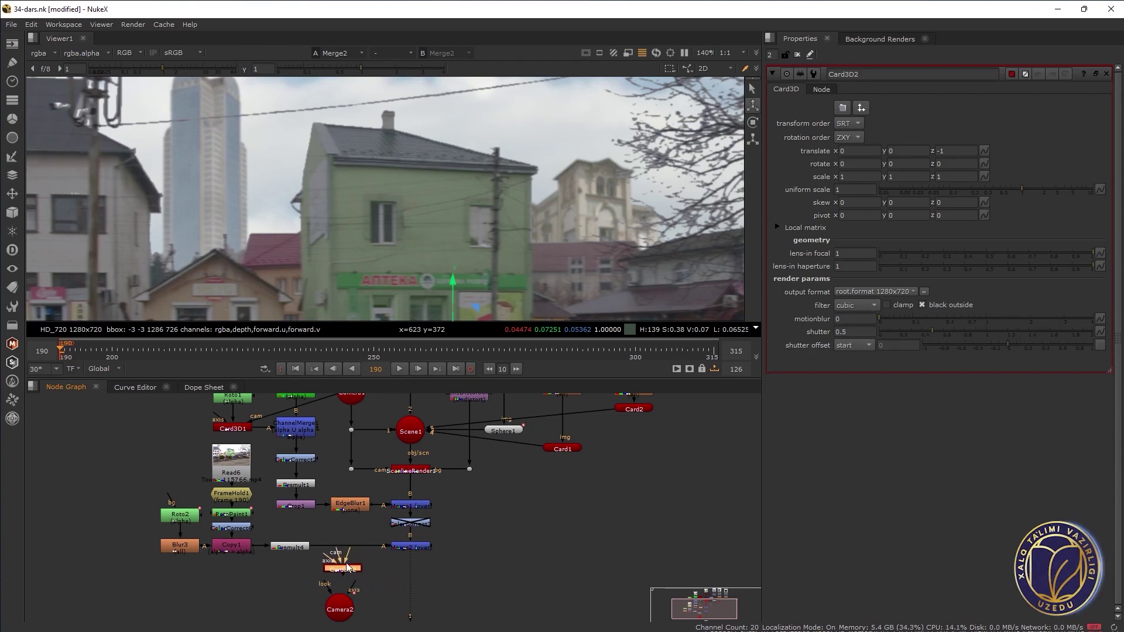
{"action": "left_click_drag", "start_coordinate": [345, 571], "coordinate": [347, 550]}
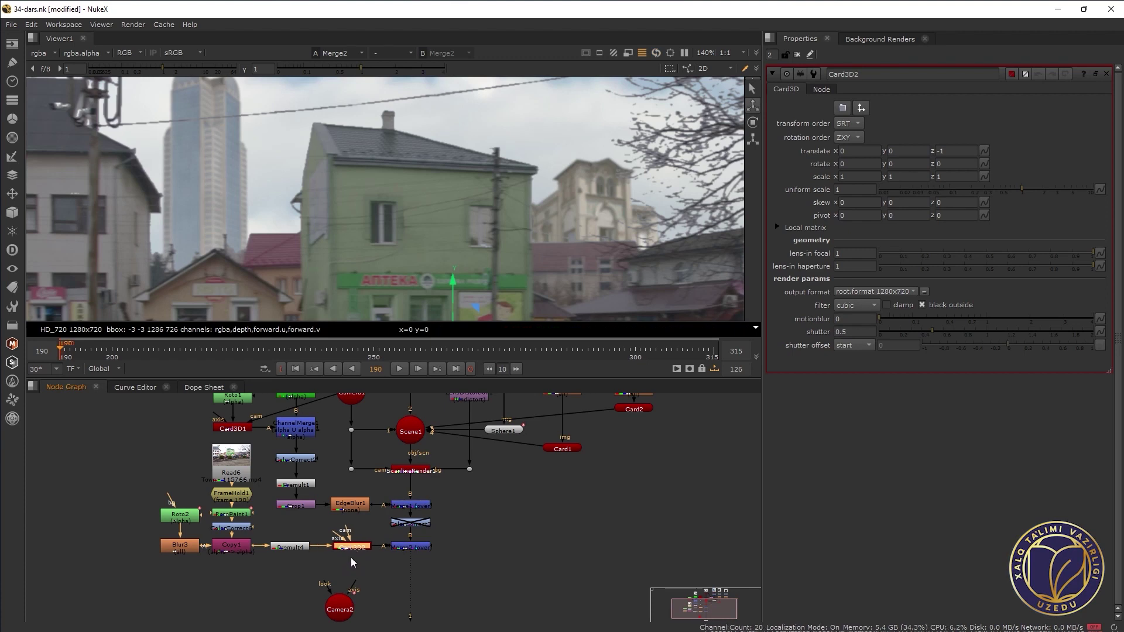
{"action": "left_click_drag", "start_coordinate": [329, 615], "coordinate": [362, 601]}
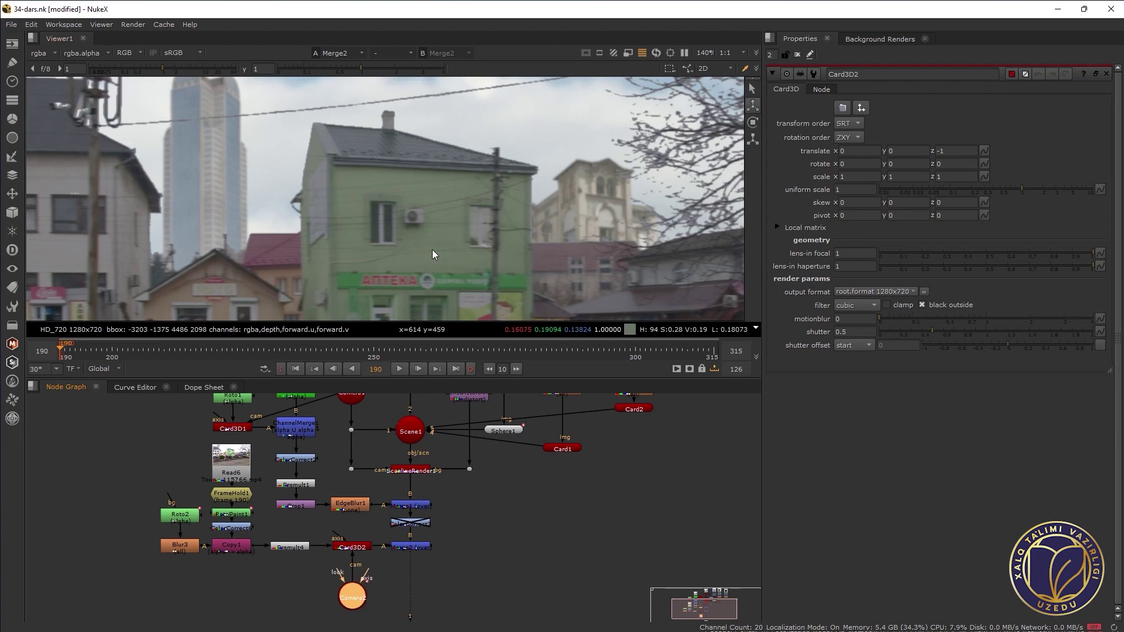
{"action": "key", "text": "Tab"}
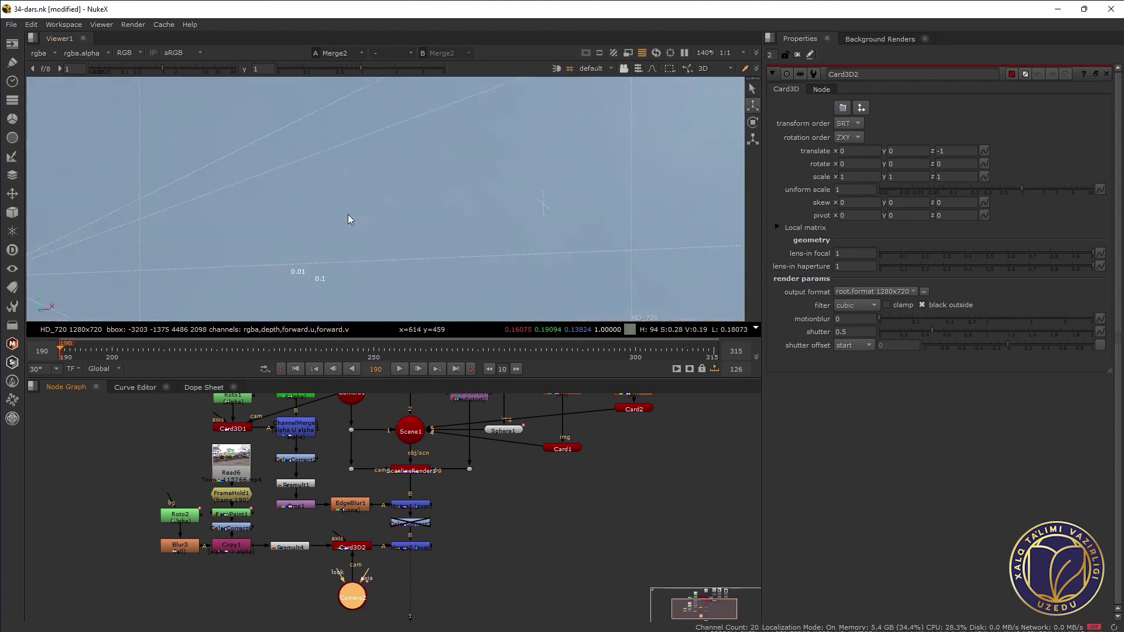
Offset Card3D2 to translate y 0.216, z -0.179, rotate it 90° on Y, and return to 2D
{"action": "scroll", "coordinate": [331, 214], "scroll_direction": "up", "scroll_amount": 2}
{"action": "scroll", "coordinate": [381, 225], "scroll_direction": "up", "scroll_amount": 2}
{"action": "mouse_move", "coordinate": [416, 235]}
{"action": "left_mouse_down"}
{"action": "mouse_move", "coordinate": [485, 185]}
{"action": "mouse_move", "coordinate": [509, 199]}
{"action": "left_mouse_up"}
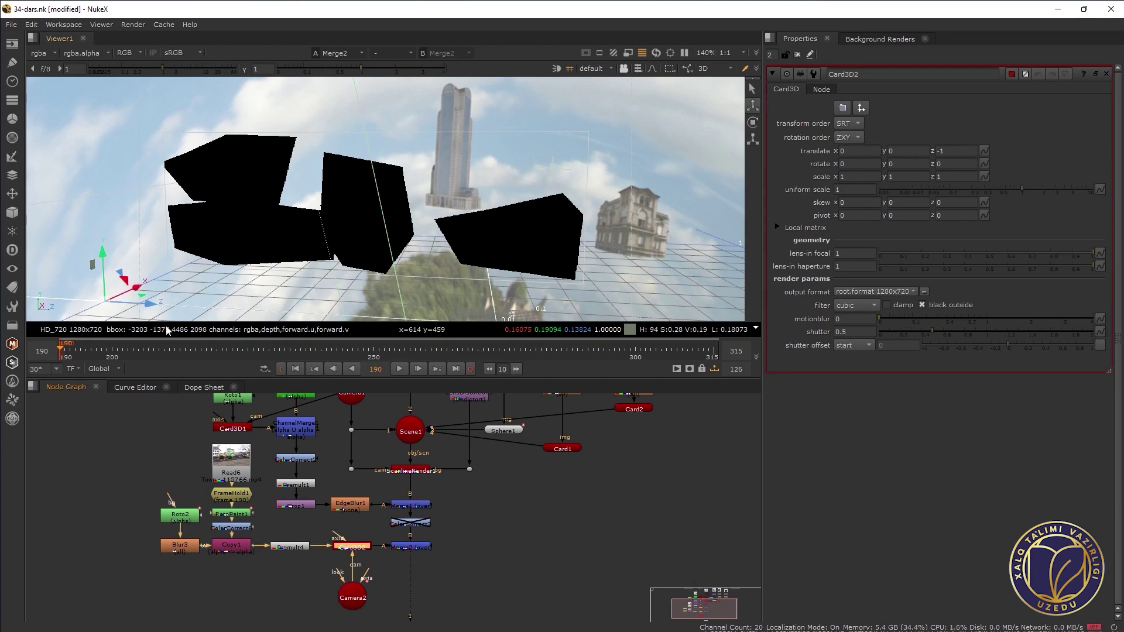
{"action": "left_click_drag", "start_coordinate": [150, 310], "coordinate": [469, 305]}
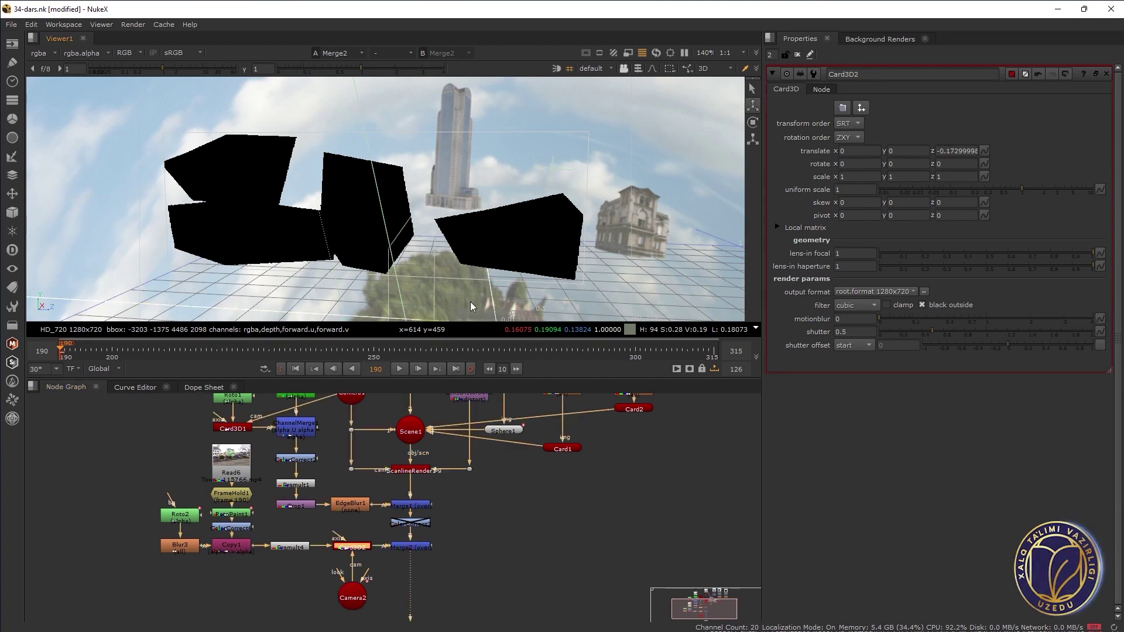
{"action": "left_click_drag", "start_coordinate": [417, 273], "coordinate": [439, 191]}
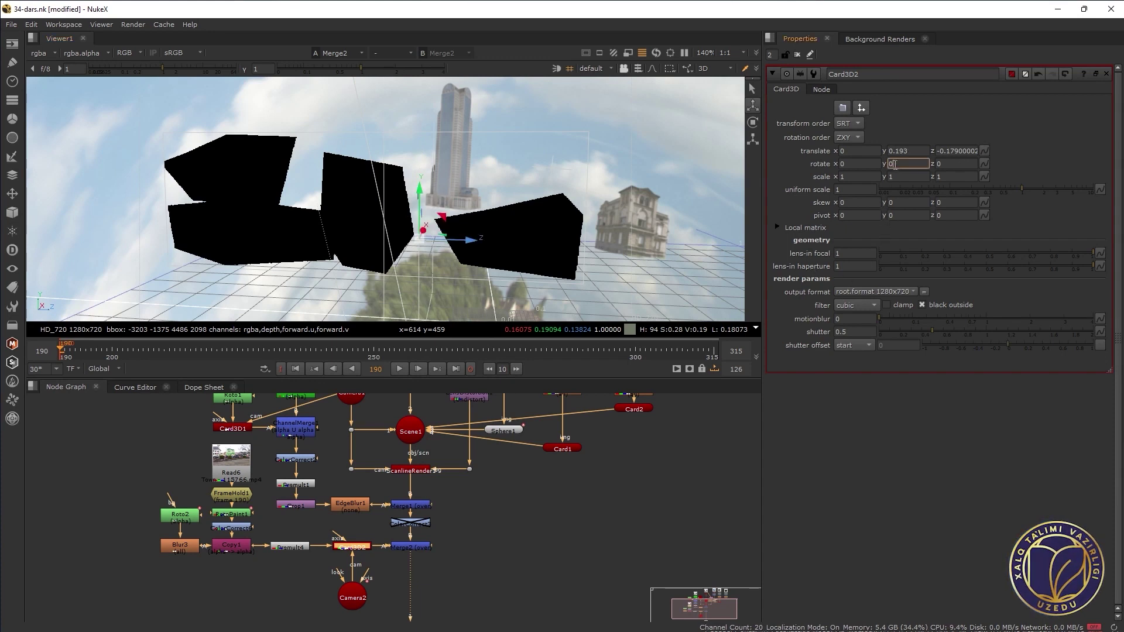
{"action": "type", "text": "90"}
{"action": "key", "text": "Return"}
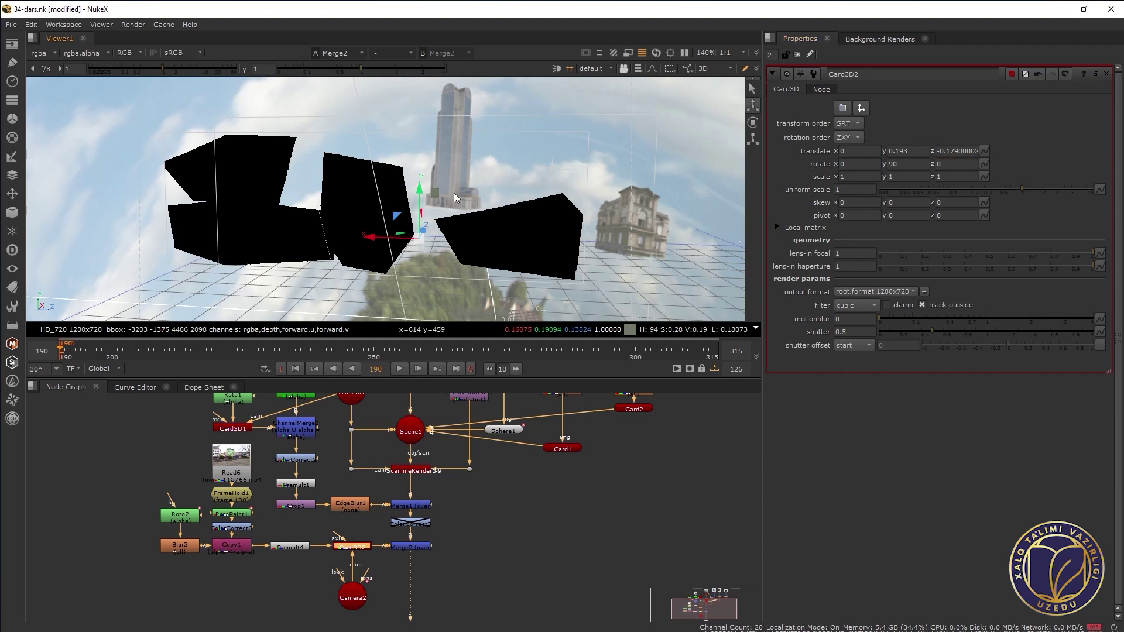
{"action": "key", "text": "Tab"}
{"action": "left_click_drag", "start_coordinate": [103, 244], "coordinate": [104, 222]}
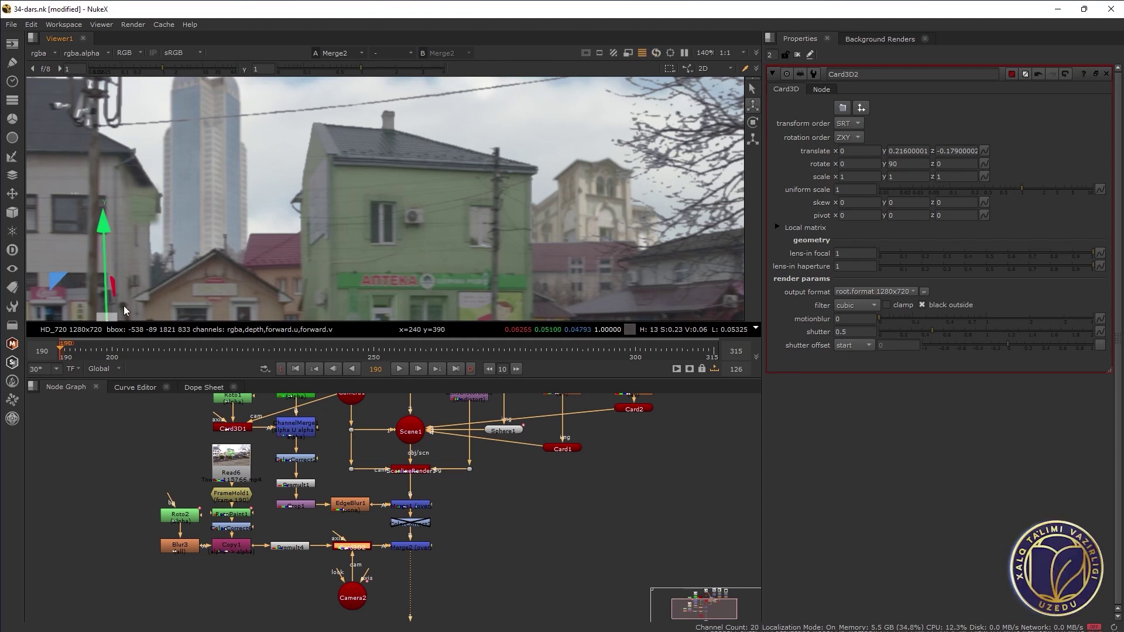
Move Card3D2 over the green building's wall and set its rotate y to -90
{"action": "left_click_drag", "start_coordinate": [107, 221], "coordinate": [107, 166]}
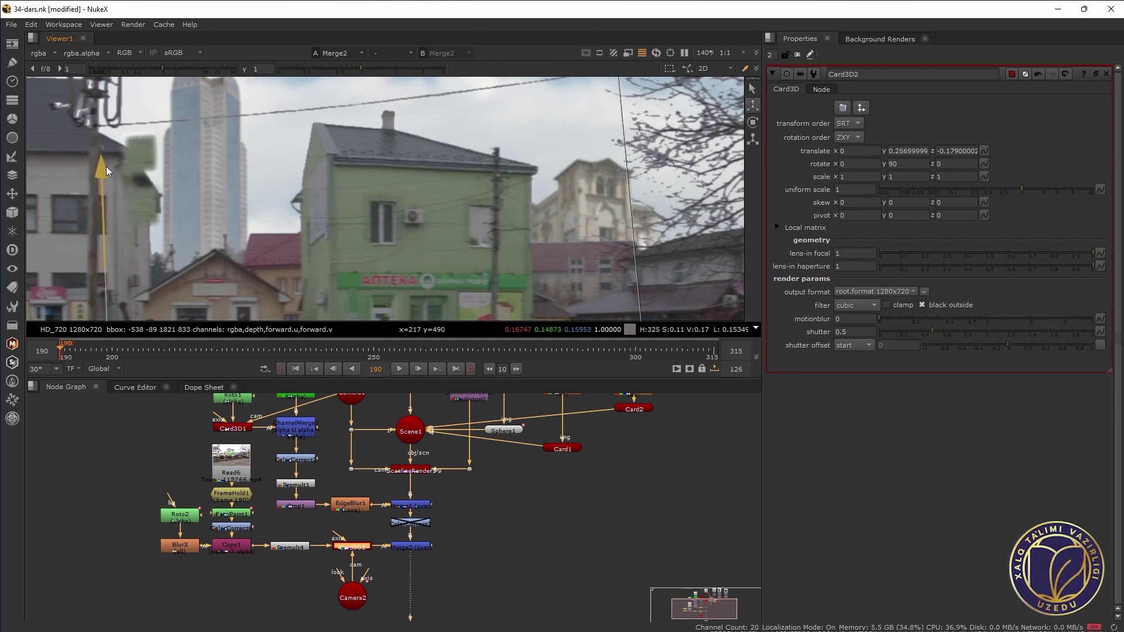
{"action": "mouse_move", "coordinate": [65, 266]}
{"action": "left_mouse_down"}
{"action": "mouse_move", "coordinate": [349, 332]}
{"action": "mouse_move", "coordinate": [354, 380]}
{"action": "left_mouse_up"}
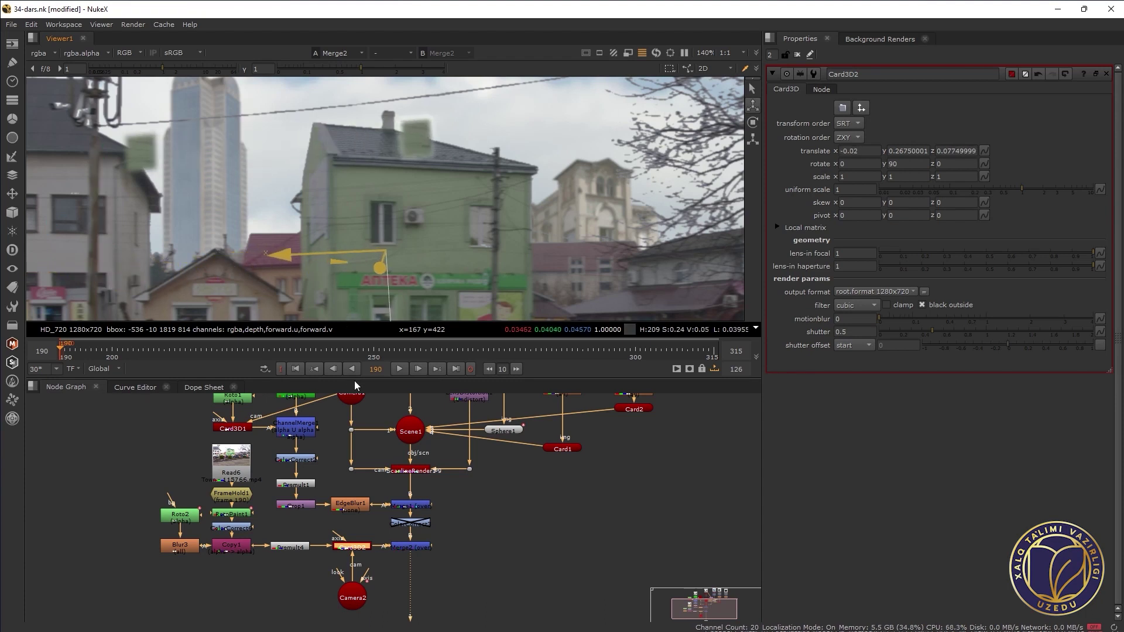
{"action": "left_click_drag", "start_coordinate": [334, 221], "coordinate": [331, 292]}
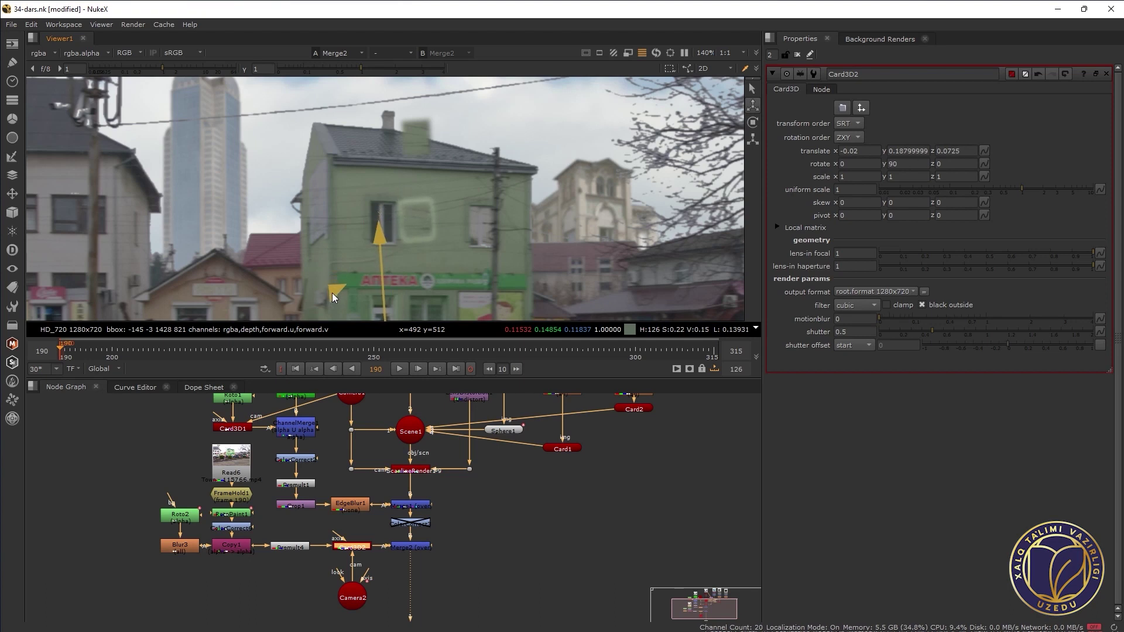
{"action": "left_click", "coordinate": [907, 164]}
{"action": "type", "text": "-90"}
{"action": "key", "text": "Return"}
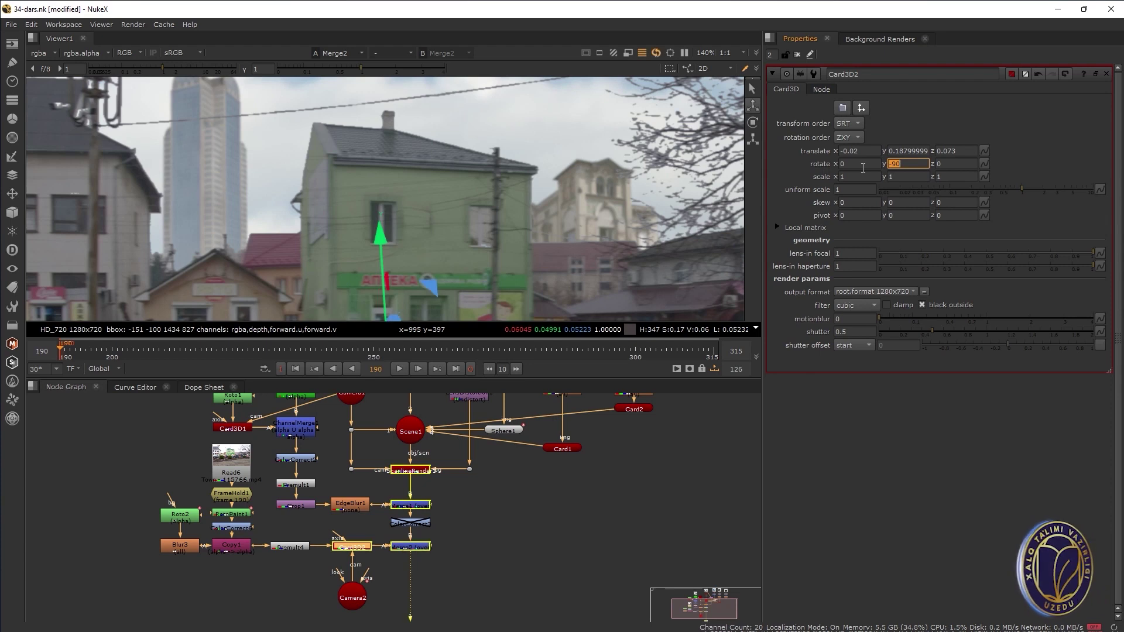
Refine the card's position along the wall and tilt its rotate z to -3.8
{"action": "left_click_drag", "start_coordinate": [434, 287], "coordinate": [493, 276]}
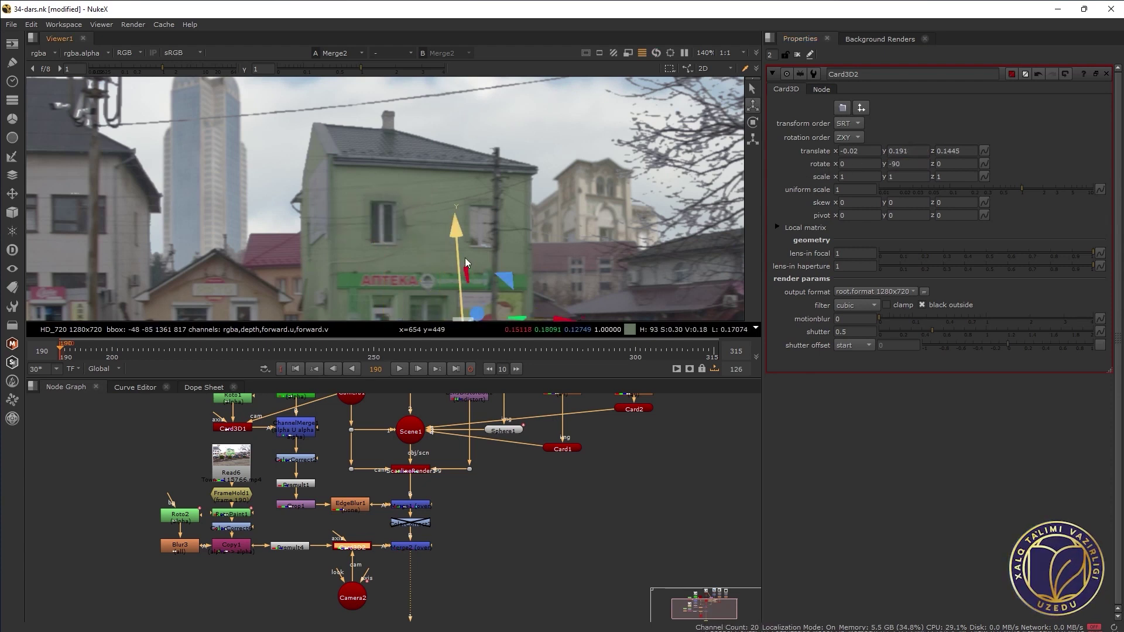
{"action": "scroll", "coordinate": [467, 260], "scroll_direction": "up", "scroll_amount": 3}
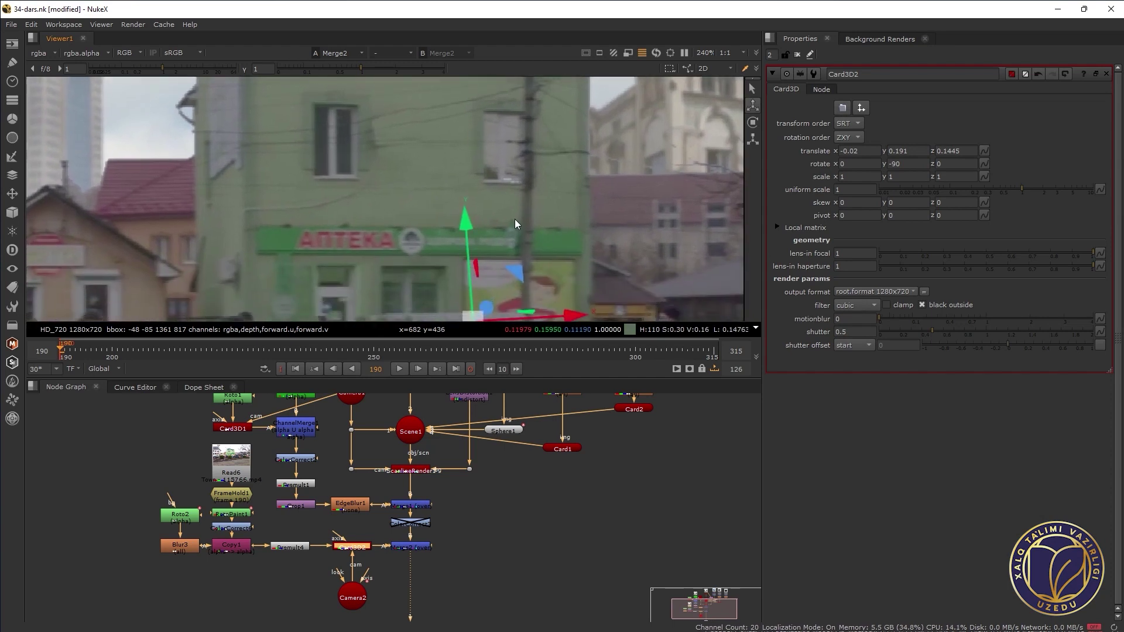
{"action": "left_click_drag", "start_coordinate": [525, 283], "coordinate": [517, 277]}
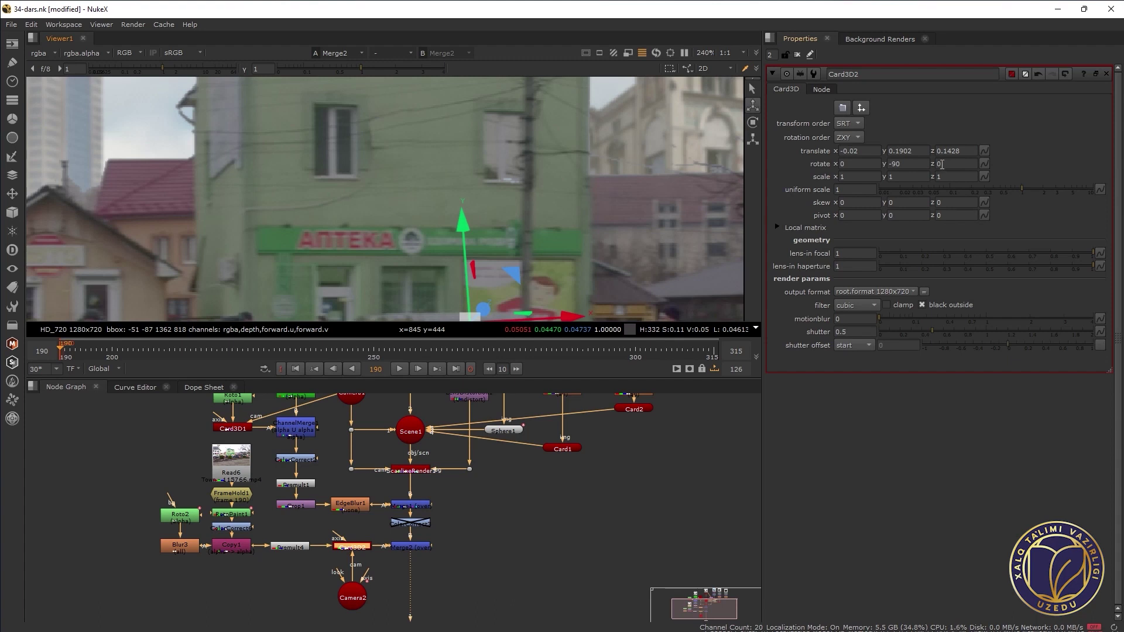
{"action": "type", "text": "-0.2"}
{"action": "key", "text": "Return"}
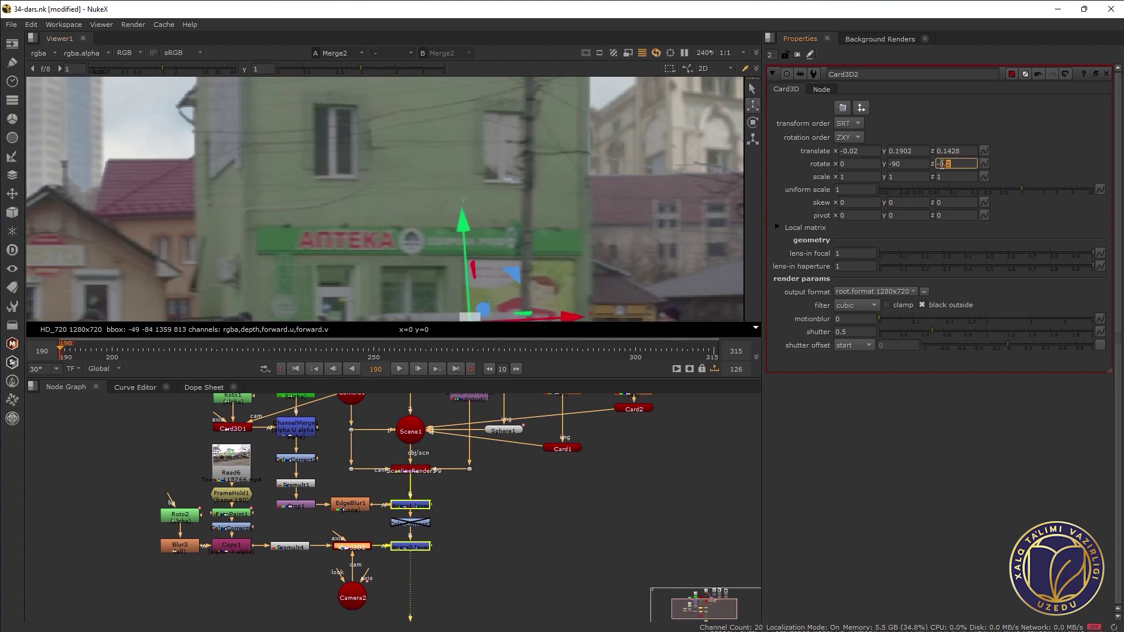
{"action": "key", "text": "Up"}
{"action": "key", "text": "Up"}
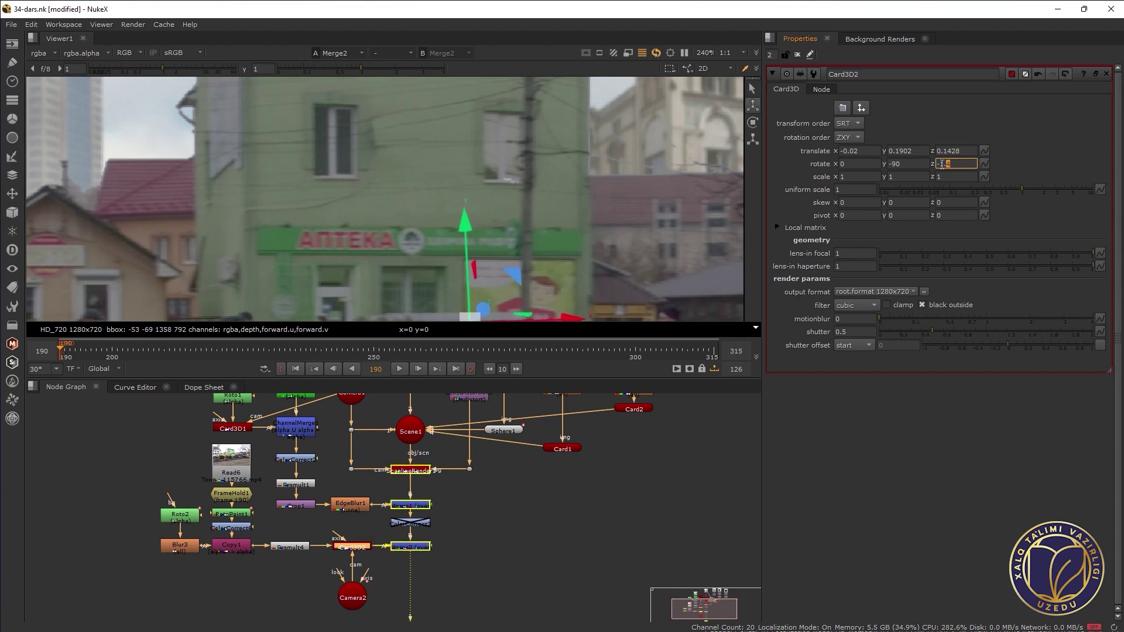
{"action": "key", "text": "Down"}
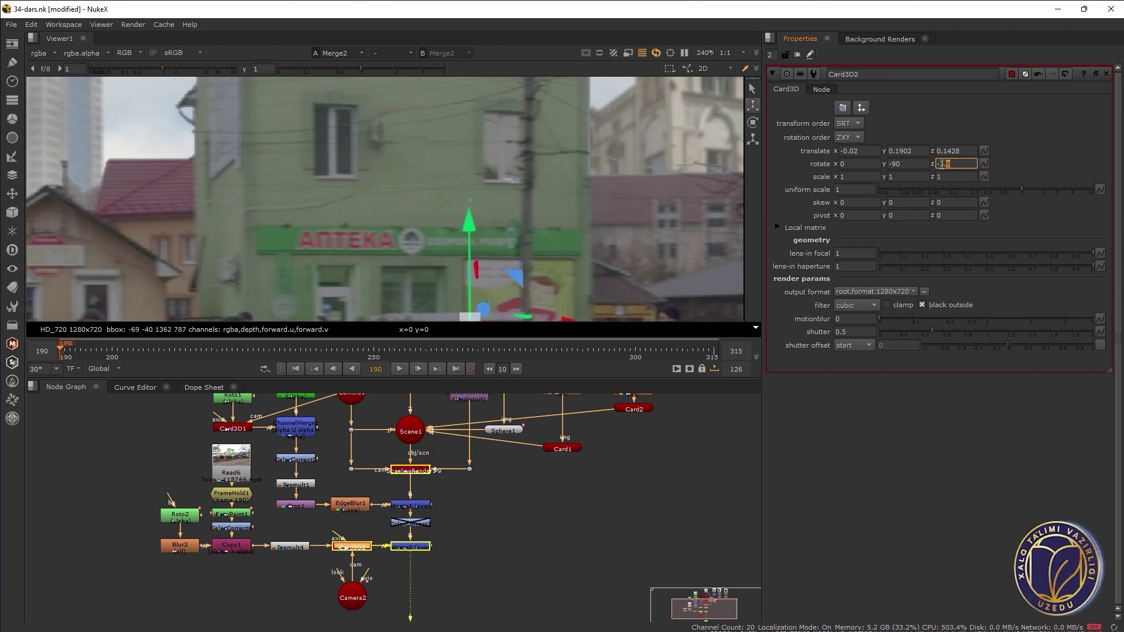
{"action": "left_click_drag", "start_coordinate": [529, 270], "coordinate": [505, 280]}
Play the shot to check the card's fit, then return to frame 190
{"action": "scroll", "coordinate": [409, 185], "scroll_direction": "down", "scroll_amount": 2}
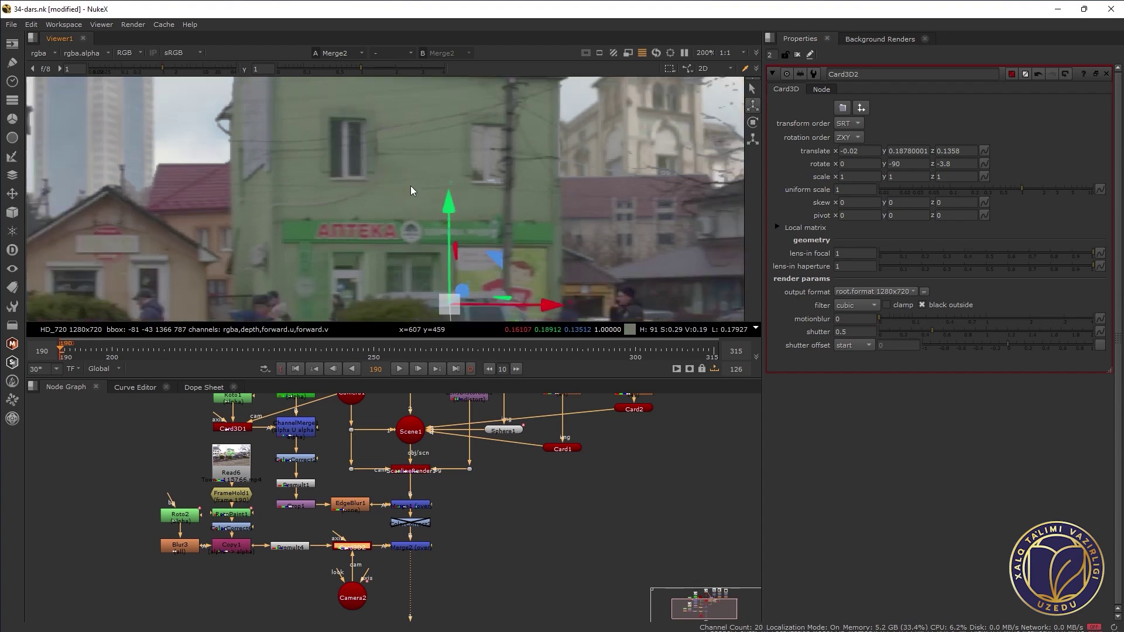
{"action": "scroll", "coordinate": [412, 185], "scroll_direction": "down", "scroll_amount": 1}
{"action": "scroll", "coordinate": [417, 188], "scroll_direction": "down", "scroll_amount": 2}
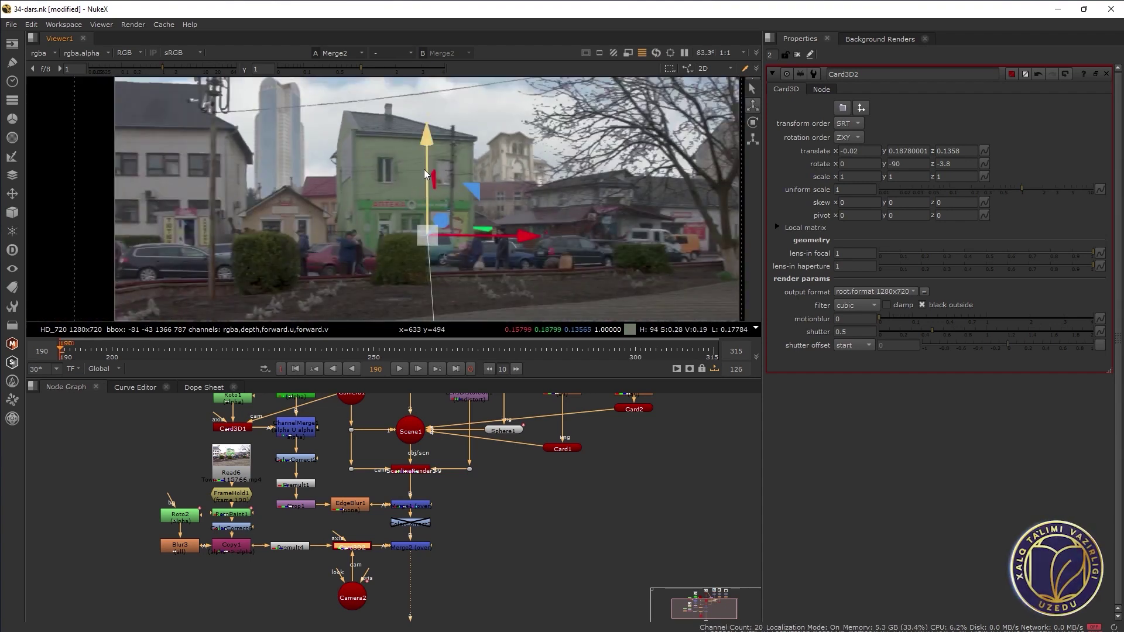
{"action": "left_click", "coordinate": [397, 370]}
{"action": "left_click", "coordinate": [397, 369]}
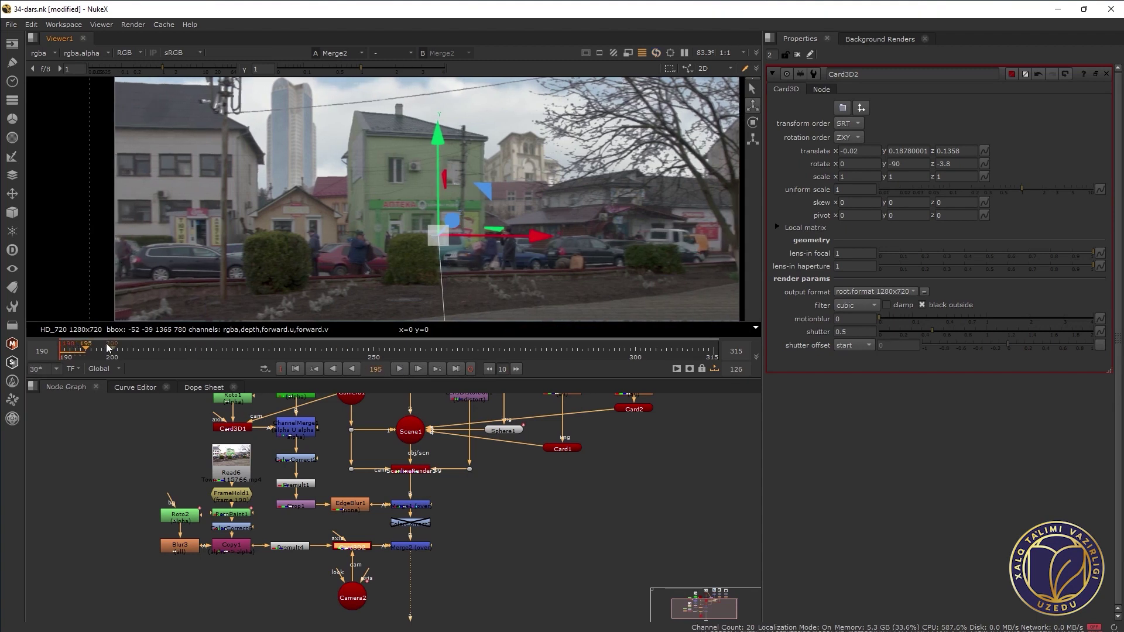
{"action": "left_click_drag", "start_coordinate": [87, 349], "coordinate": [61, 355]}
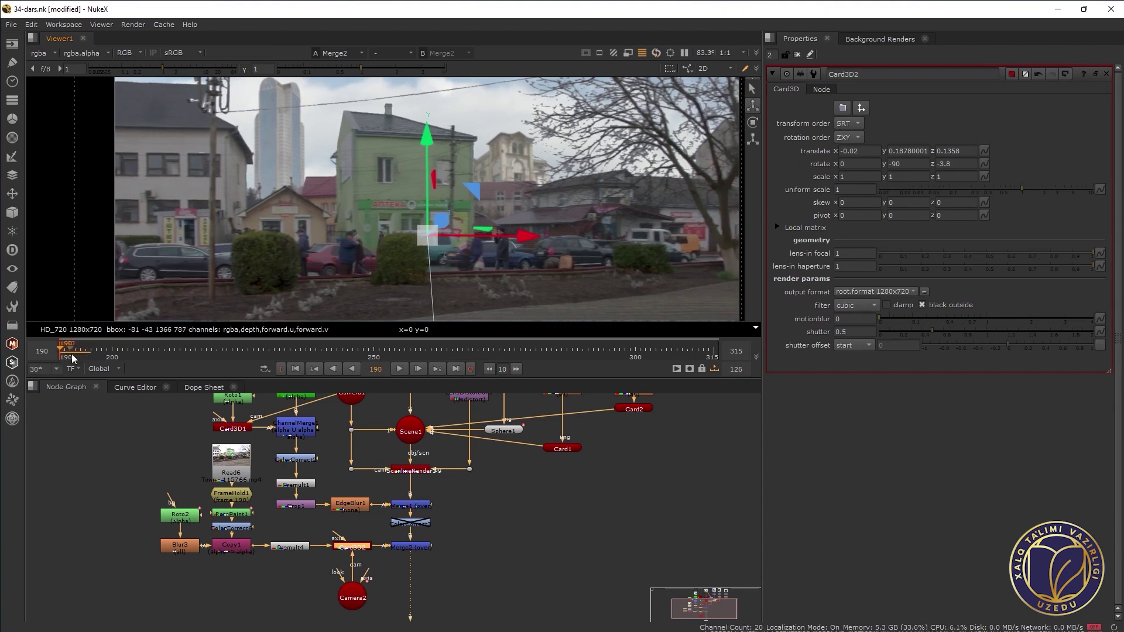
Set the lifetime of RotoPaint1's Clone1 to Clone24 strokes to all frames
{"action": "double_click", "coordinate": [233, 517]}
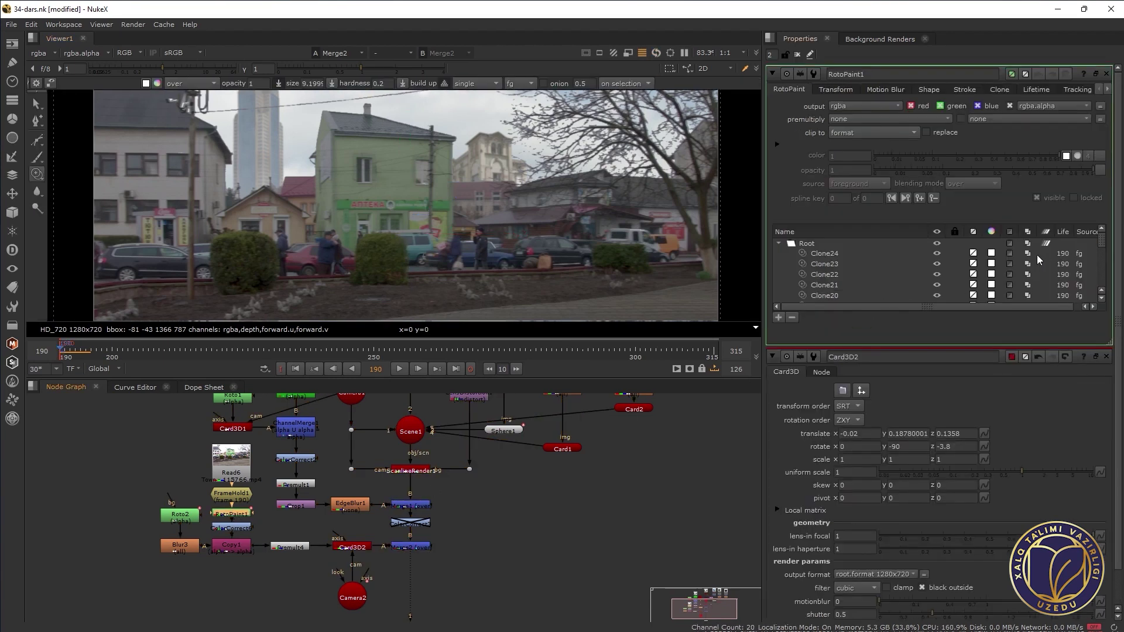
{"action": "left_click", "coordinate": [907, 256]}
{"action": "scroll", "coordinate": [898, 293], "scroll_direction": "down", "scroll_amount": 10}
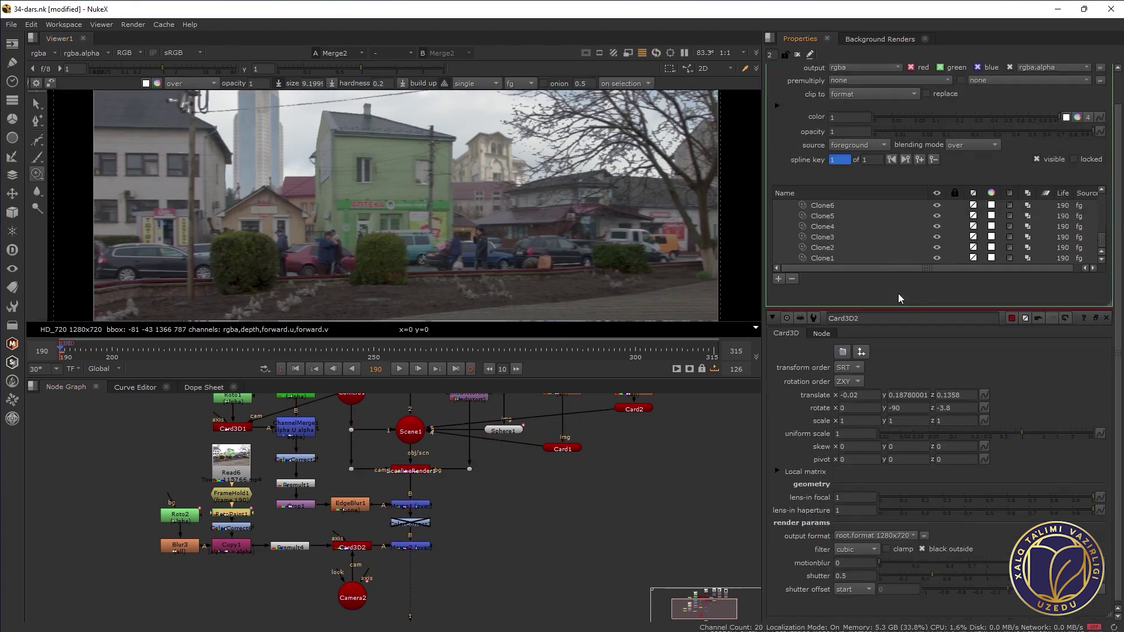
{"action": "left_click", "coordinate": [889, 259], "text": "shift"}
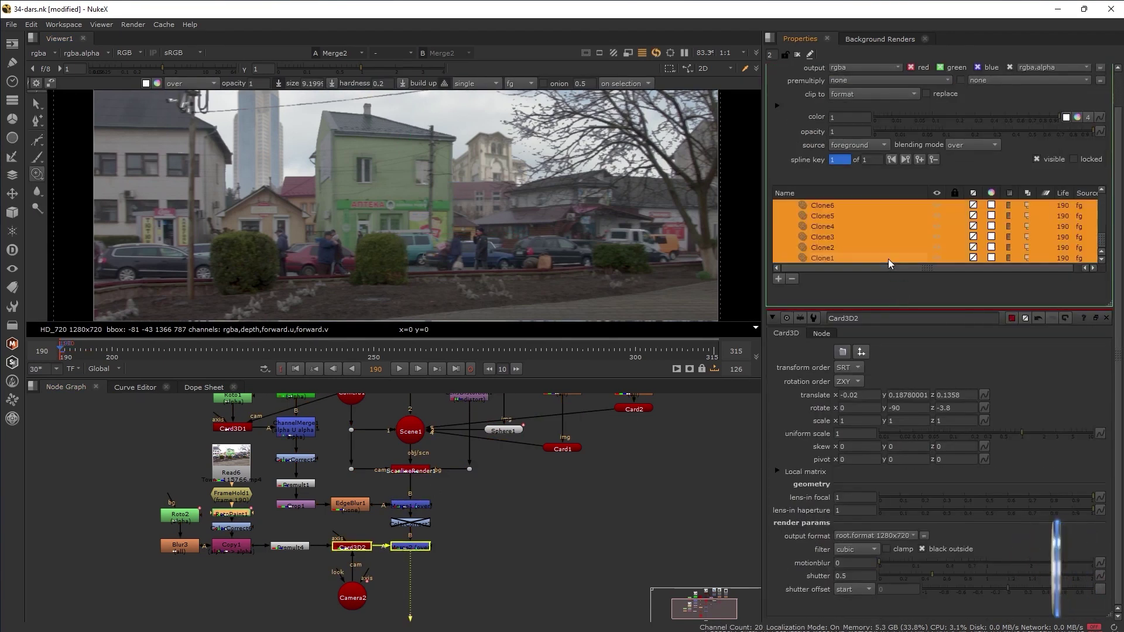
{"action": "right_click", "coordinate": [1059, 256]}
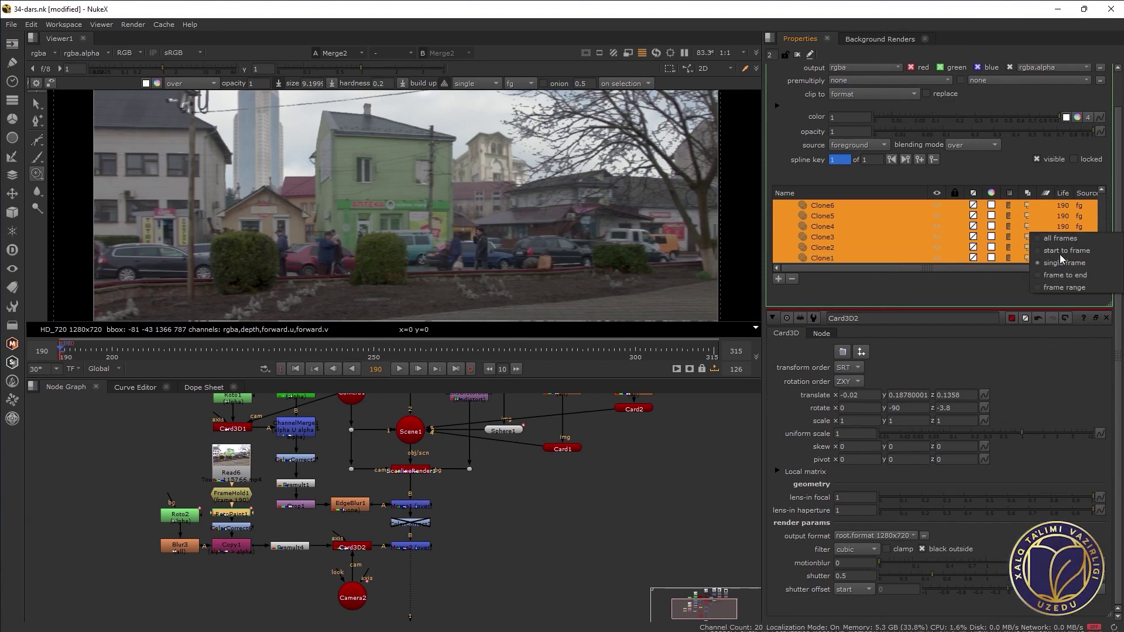
{"action": "left_click", "coordinate": [1053, 238]}
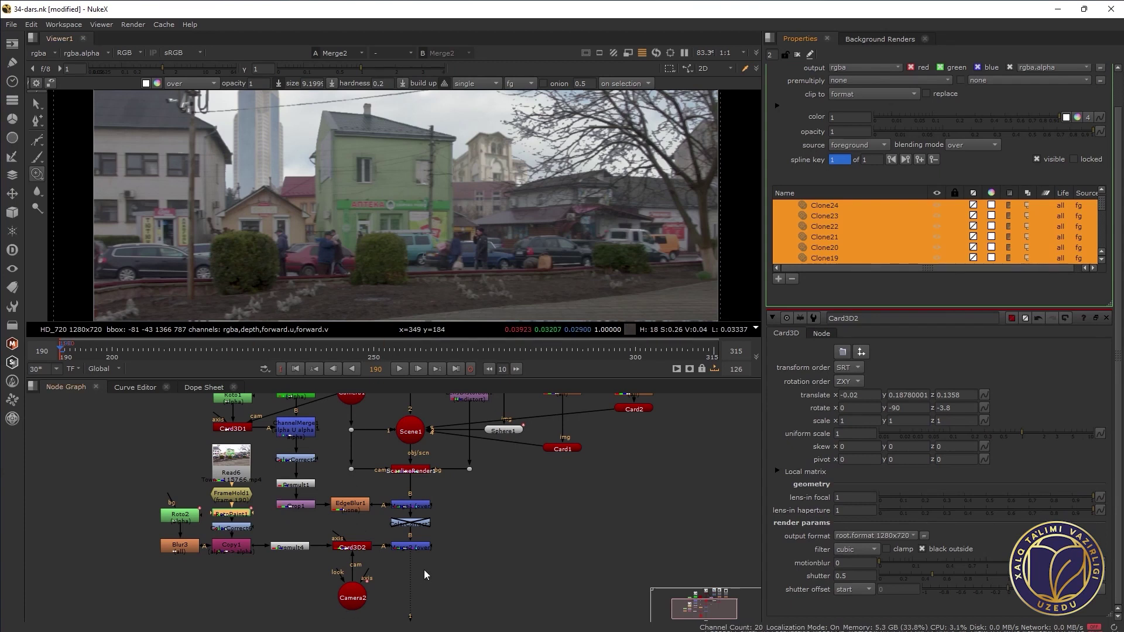
{"action": "left_click", "coordinate": [413, 547]}
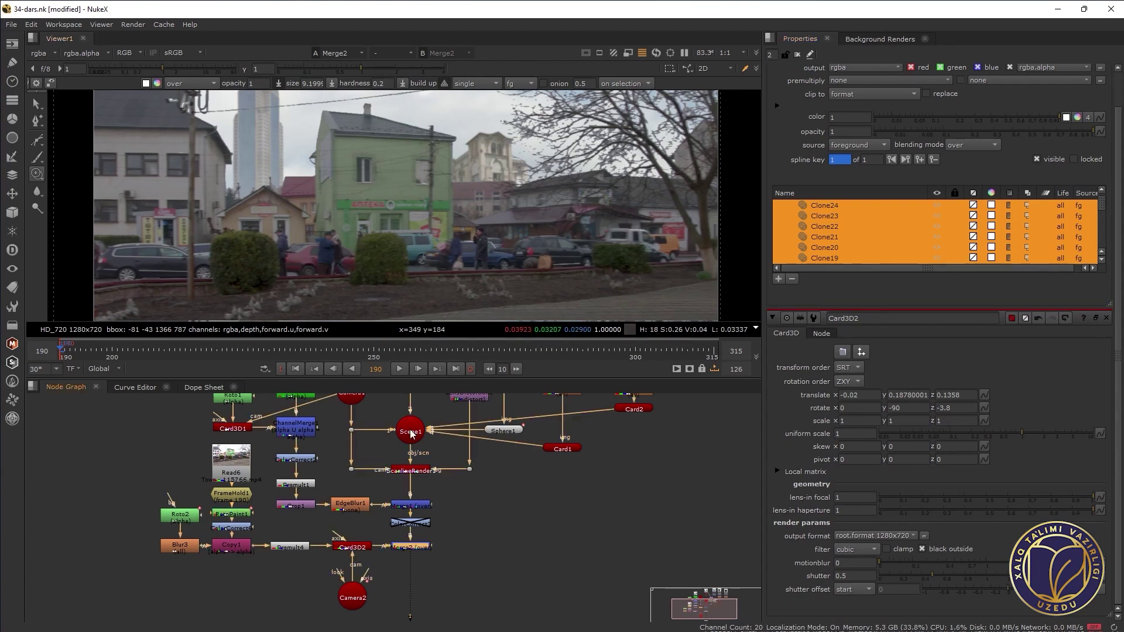
Play the composite and stop on frame 232 to inspect the card on the wall
{"action": "left_click", "coordinate": [403, 369]}
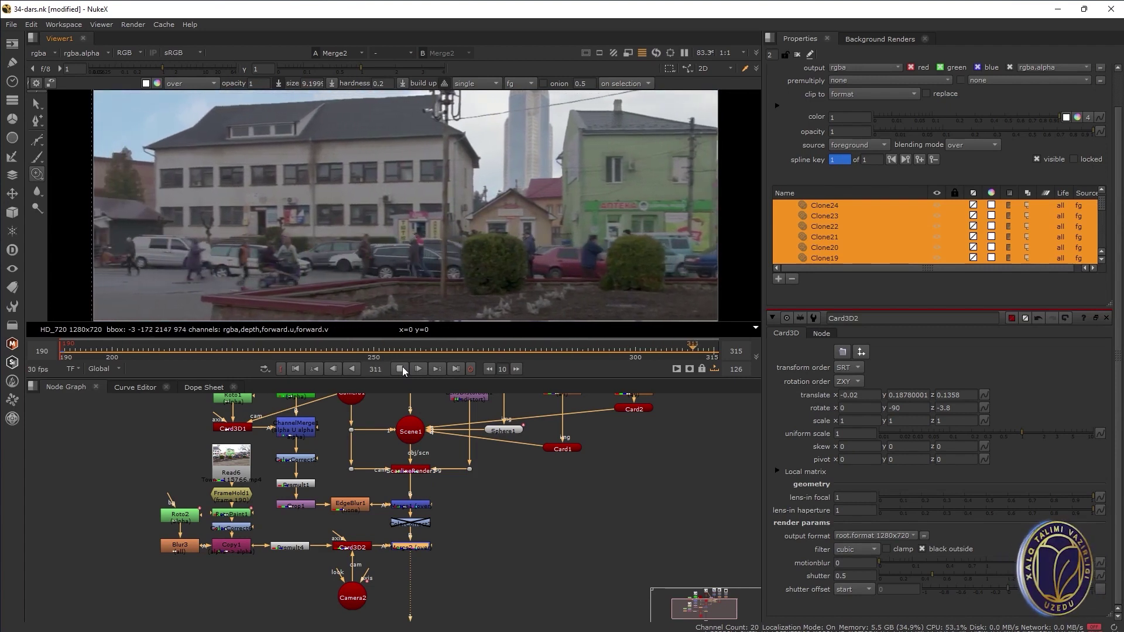
{"action": "left_click", "coordinate": [402, 366]}
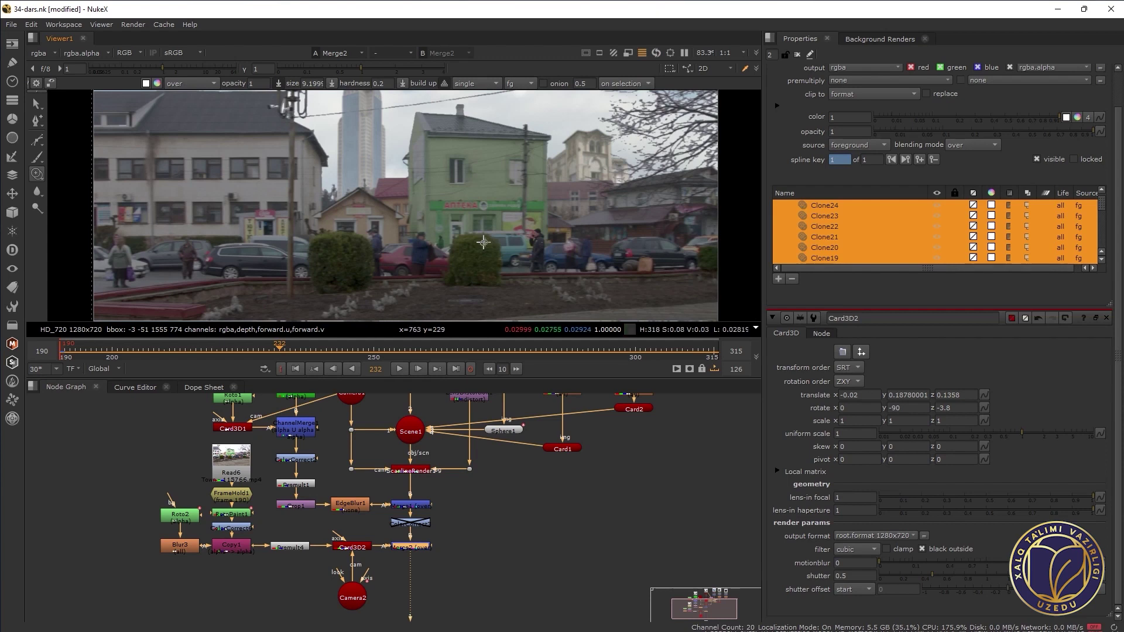
Select Card3D2 in the 3D viewer and limit the Properties bin to one panel
{"action": "key", "text": "Tab"}
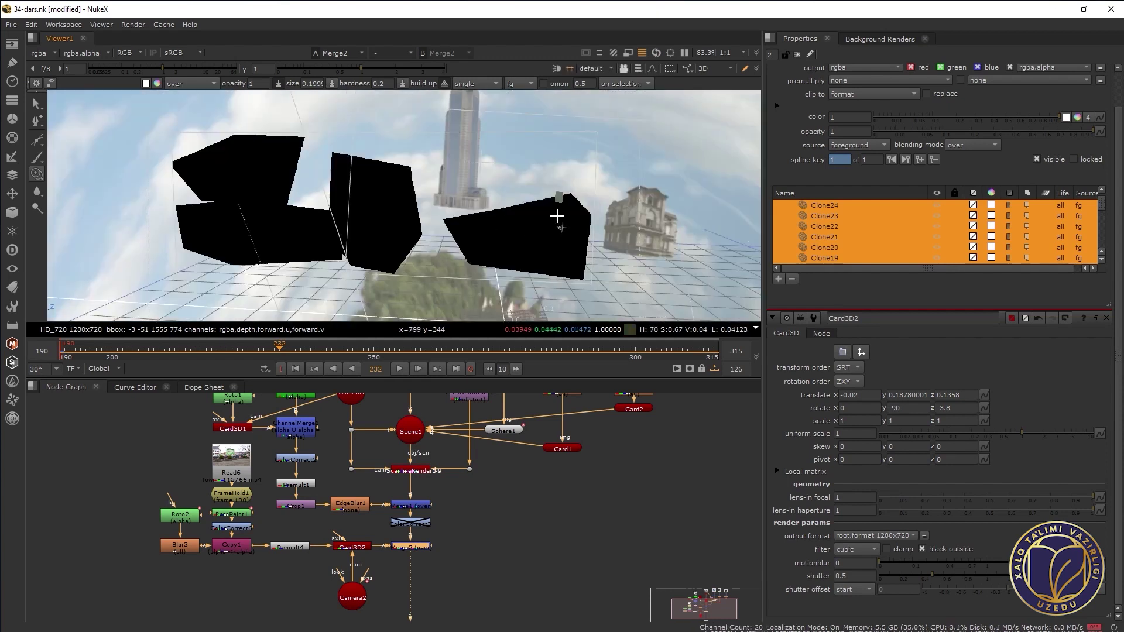
{"action": "left_click", "coordinate": [36, 105]}
{"action": "left_click", "coordinate": [556, 203]}
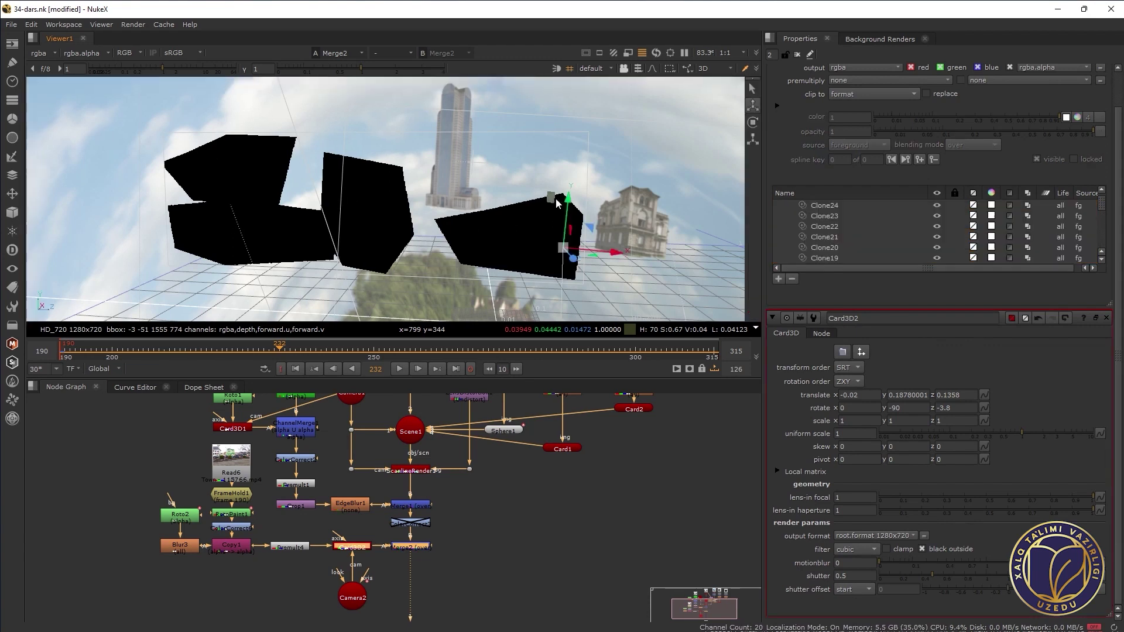
{"action": "left_click", "coordinate": [571, 256]}
{"action": "left_click_drag", "start_coordinate": [571, 255], "coordinate": [555, 231]}
{"action": "key", "text": "ctrl+z"}
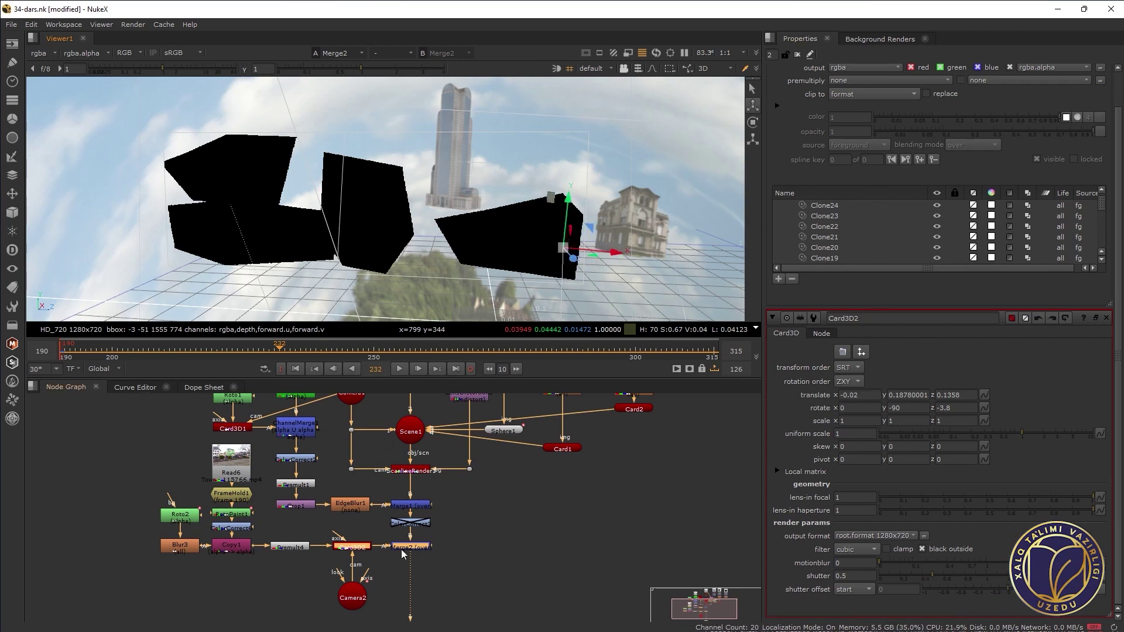
{"action": "double_click", "coordinate": [363, 550]}
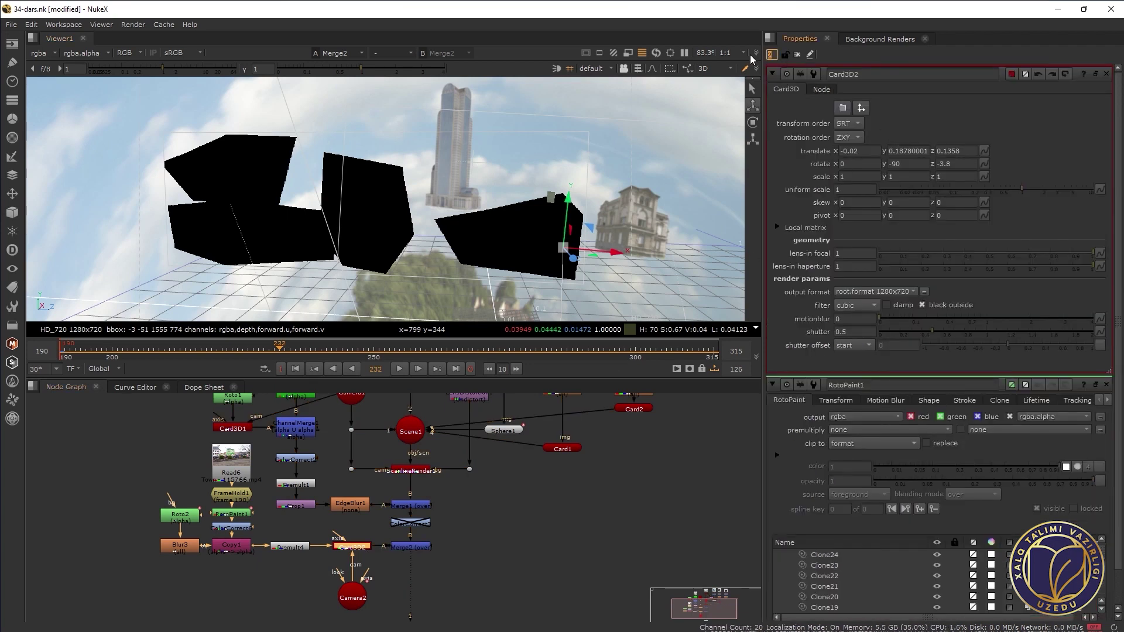
{"action": "key", "text": "Return"}
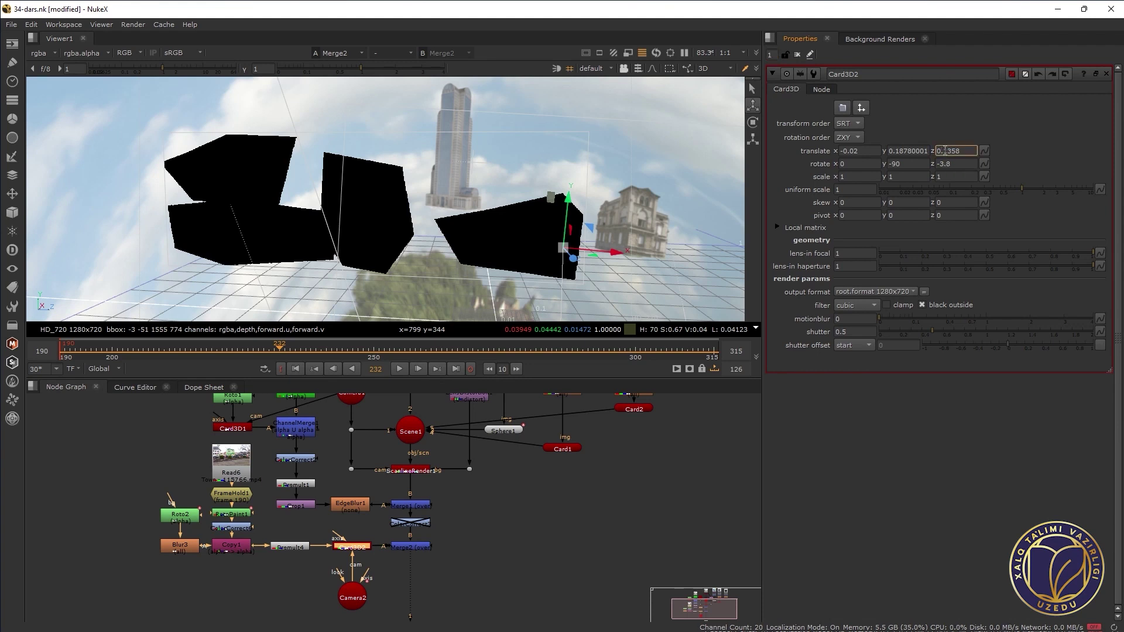
Set Card3D2's translate x to 0 and switch the viewer back to 2D
{"action": "scroll", "coordinate": [944, 151], "scroll_direction": "down", "scroll_amount": 1}
{"action": "scroll", "coordinate": [944, 151], "scroll_direction": "up", "scroll_amount": 1}
{"action": "left_click", "coordinate": [852, 151]}
{"action": "scroll", "coordinate": [852, 151], "scroll_direction": "up", "scroll_amount": 1}
{"action": "scroll", "coordinate": [853, 150], "scroll_direction": "down", "scroll_amount": 1}
{"action": "scroll", "coordinate": [853, 151], "scroll_direction": "down", "scroll_amount": 1}
{"action": "scroll", "coordinate": [853, 150], "scroll_direction": "down", "scroll_amount": 1}
{"action": "scroll", "coordinate": [853, 150], "scroll_direction": "down", "scroll_amount": 1}
{"action": "scroll", "coordinate": [852, 150], "scroll_direction": "up", "scroll_amount": 1}
{"action": "scroll", "coordinate": [852, 150], "scroll_direction": "up", "scroll_amount": 1}
{"action": "scroll", "coordinate": [852, 150], "scroll_direction": "up", "scroll_amount": 1}
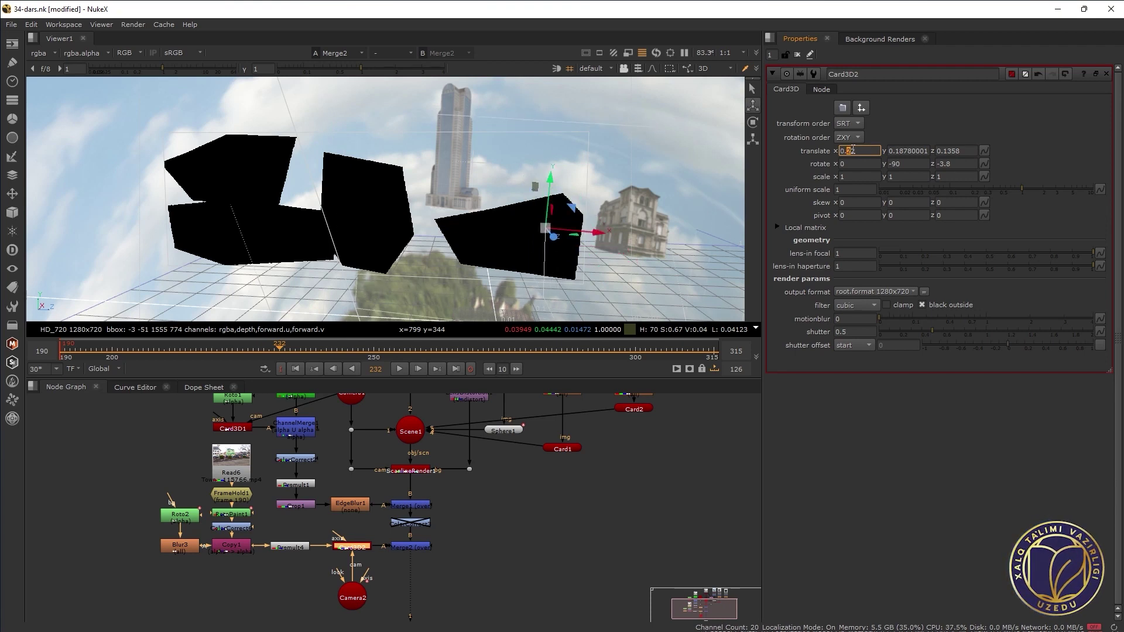
{"action": "scroll", "coordinate": [852, 151], "scroll_direction": "down", "scroll_amount": 4}
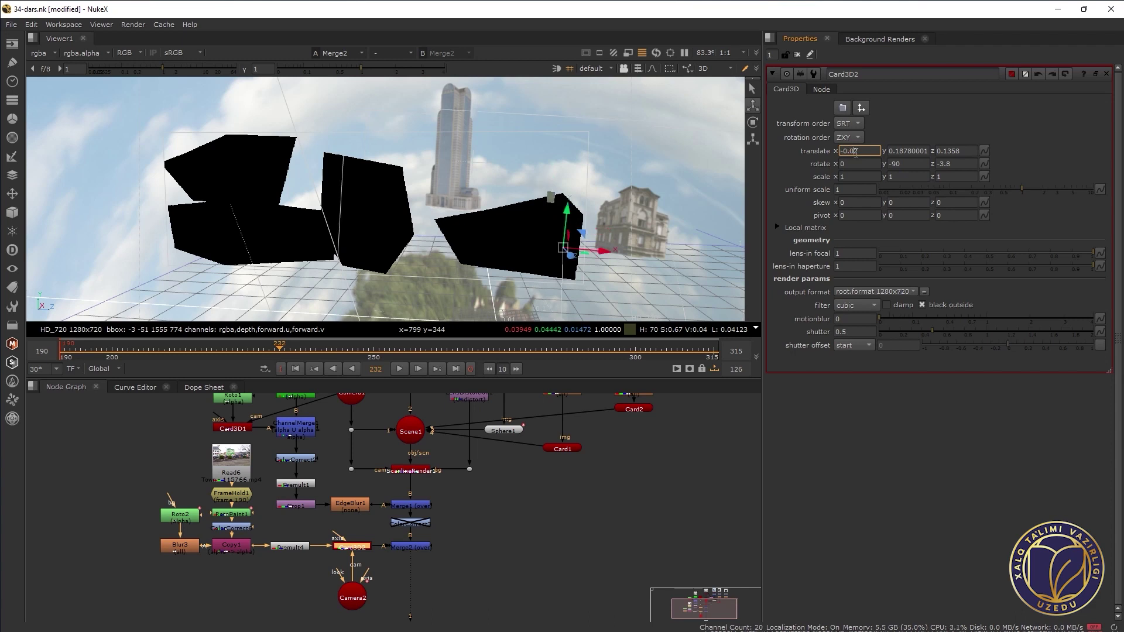
{"action": "scroll", "coordinate": [855, 152], "scroll_direction": "up", "scroll_amount": 1}
{"action": "scroll", "coordinate": [855, 152], "scroll_direction": "up", "scroll_amount": 1}
{"action": "scroll", "coordinate": [855, 151], "scroll_direction": "up", "scroll_amount": 1}
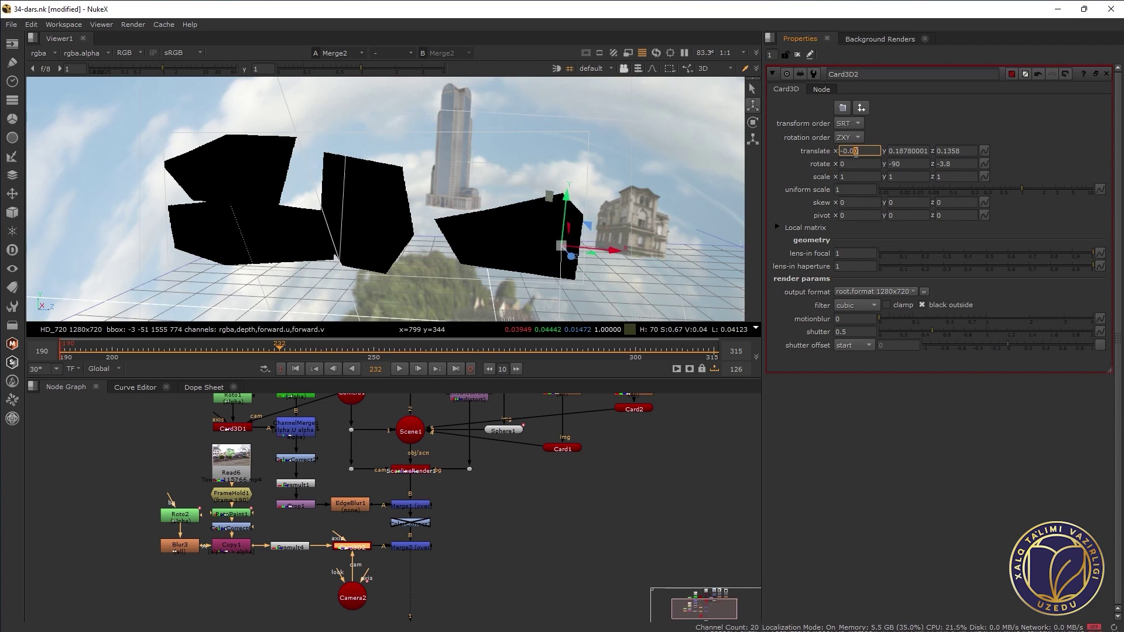
{"action": "scroll", "coordinate": [855, 151], "scroll_direction": "down", "scroll_amount": 1}
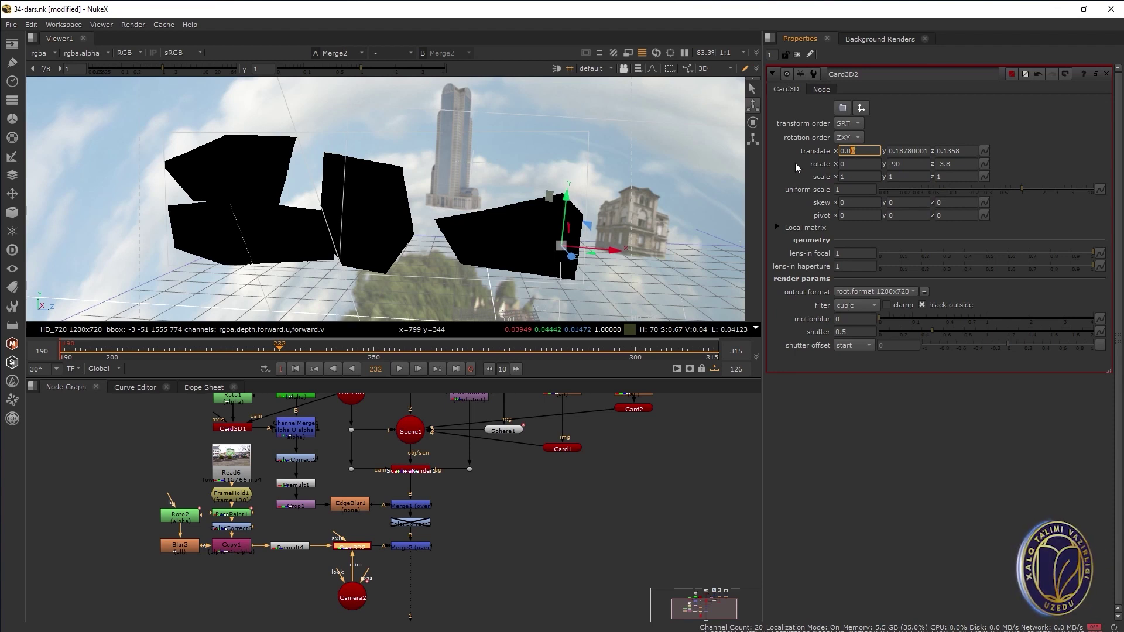
{"action": "key", "text": "Tab"}
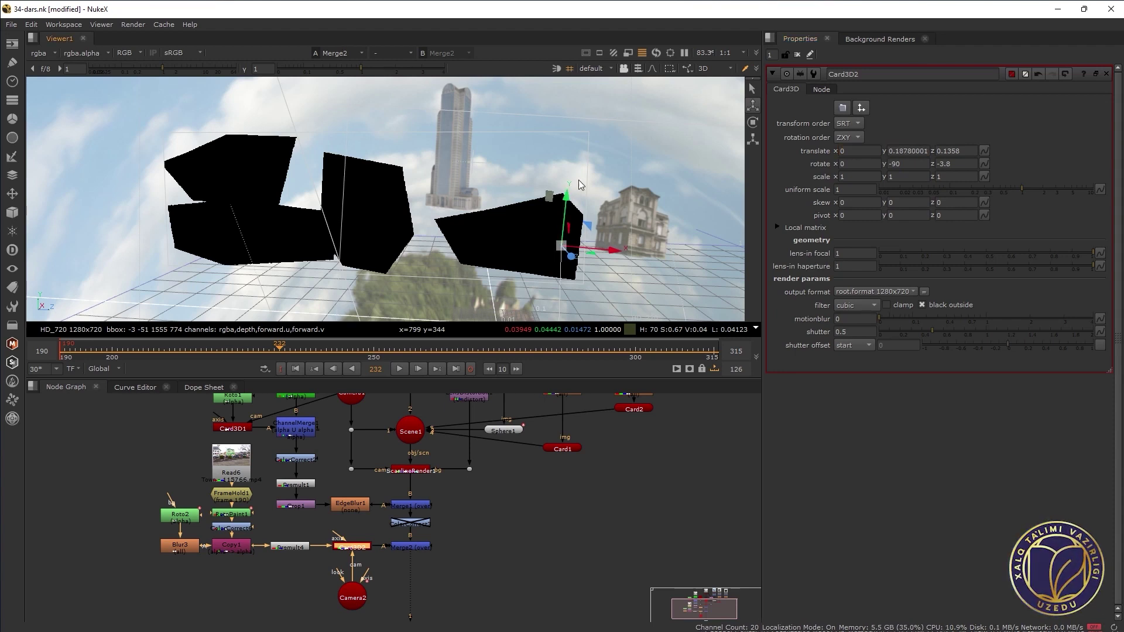
{"action": "key", "text": "Tab"}
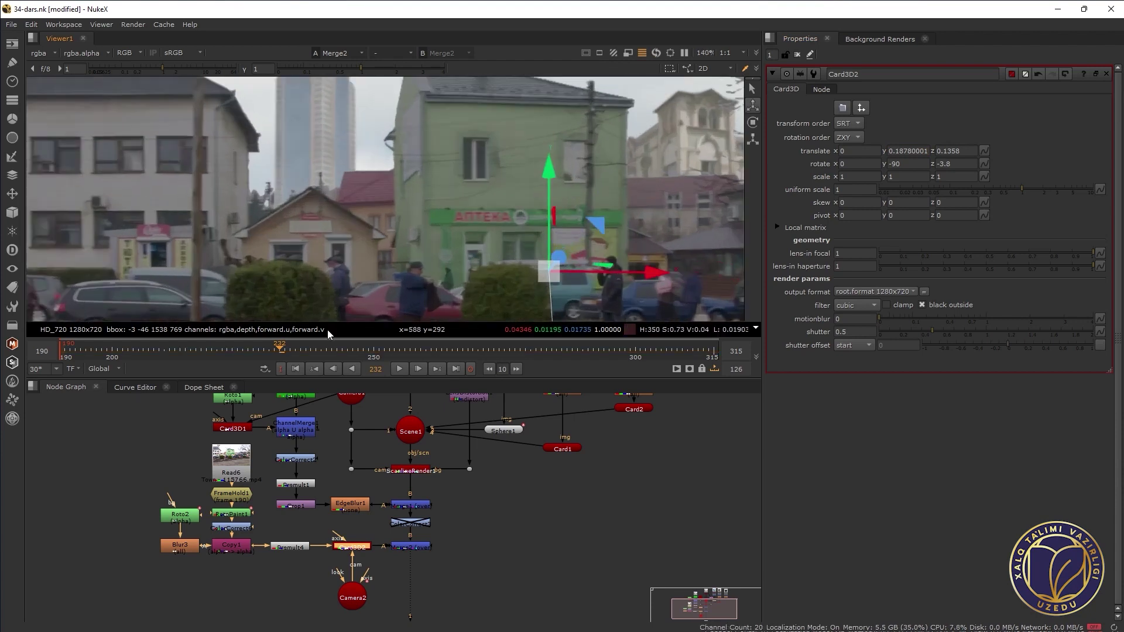
At frame 309, set Card3D2's translate to x -0.03, y 0.1868, z 0.1253
{"action": "left_click_drag", "start_coordinate": [294, 349], "coordinate": [683, 352]}
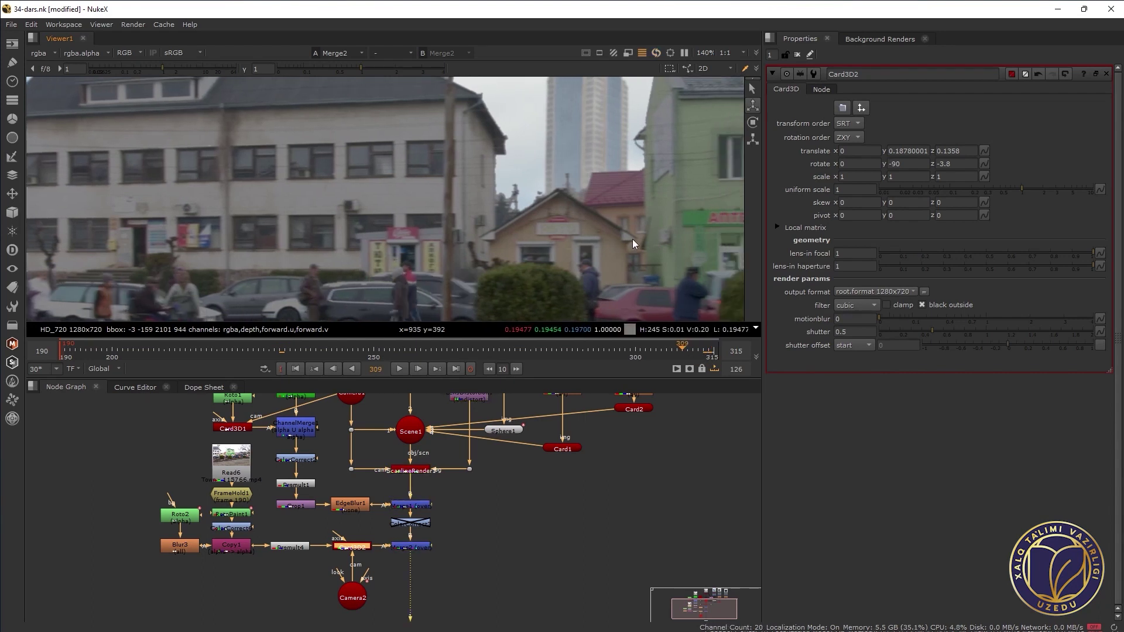
{"action": "scroll", "coordinate": [632, 239], "scroll_direction": "down", "scroll_amount": 1}
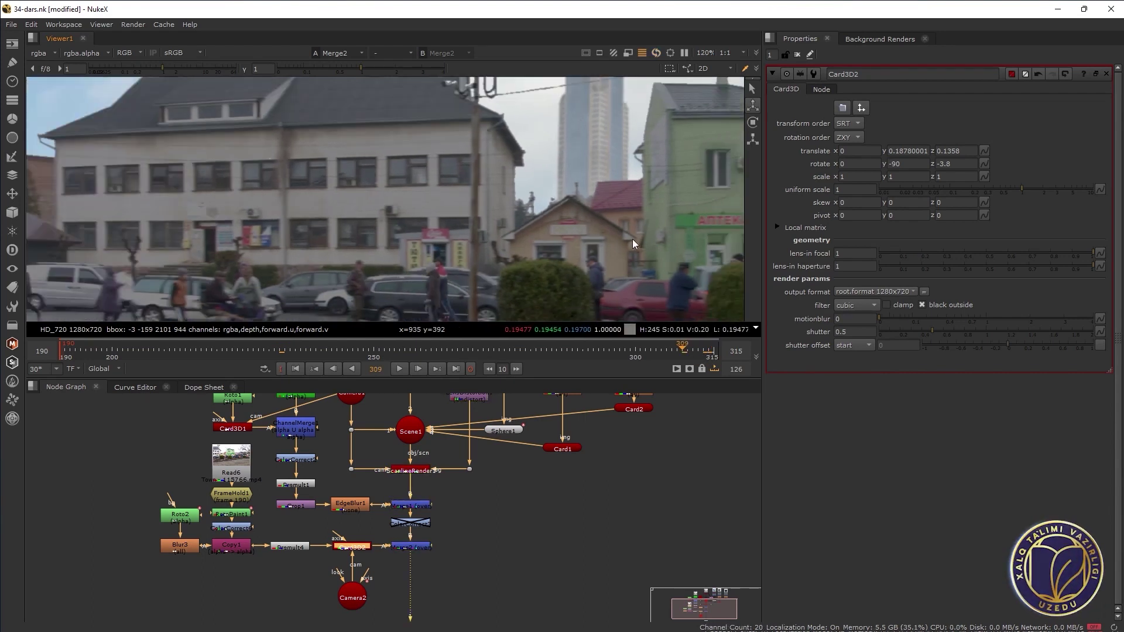
{"action": "scroll", "coordinate": [632, 238], "scroll_direction": "down", "scroll_amount": 1}
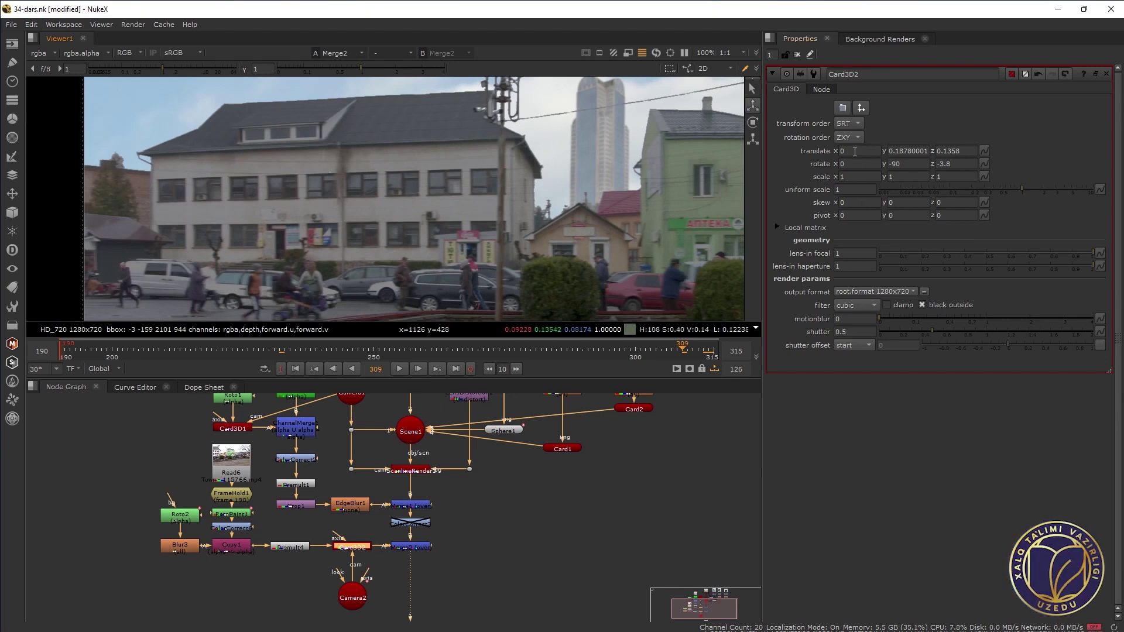
{"action": "type", "text": "-0.1"}
{"action": "key", "text": "Return"}
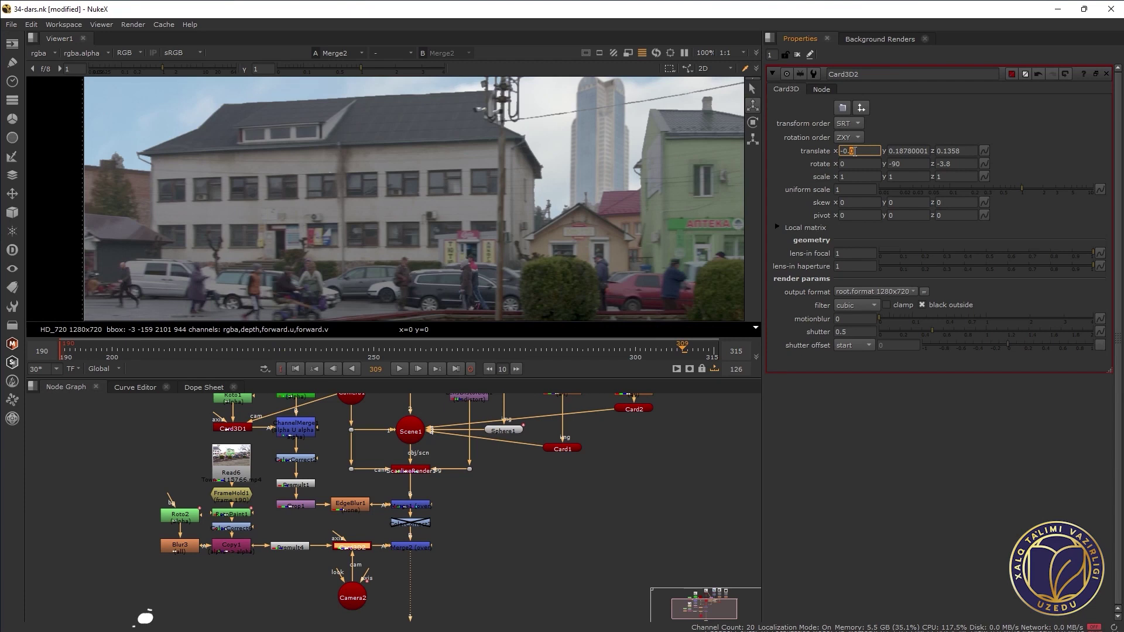
{"action": "type", "text": "0.0"}
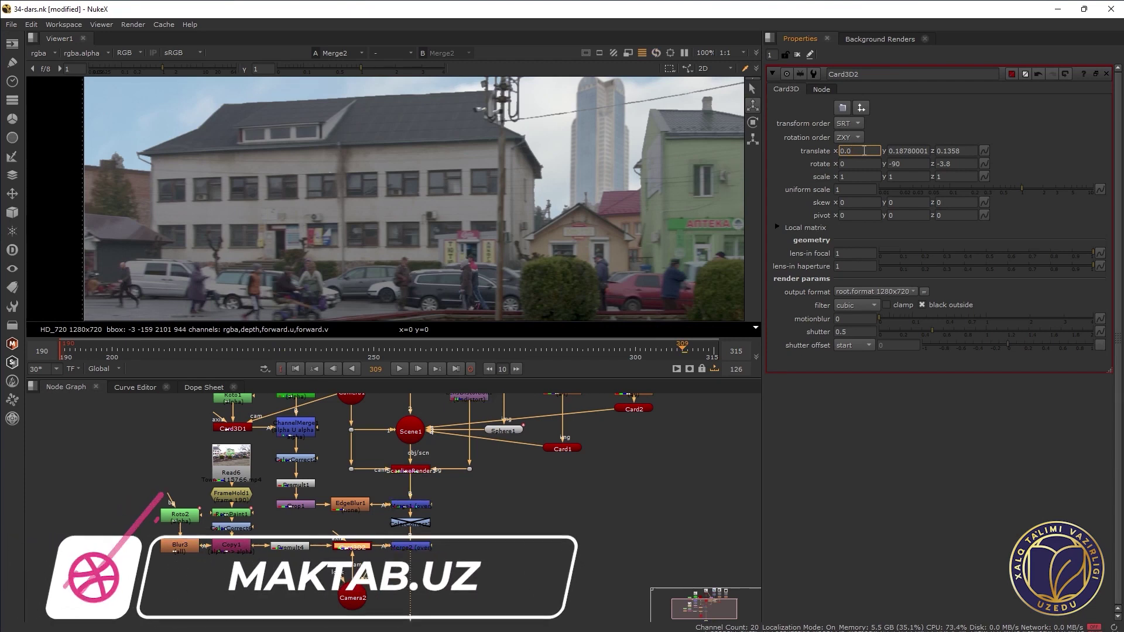
{"action": "key", "text": "Down"}
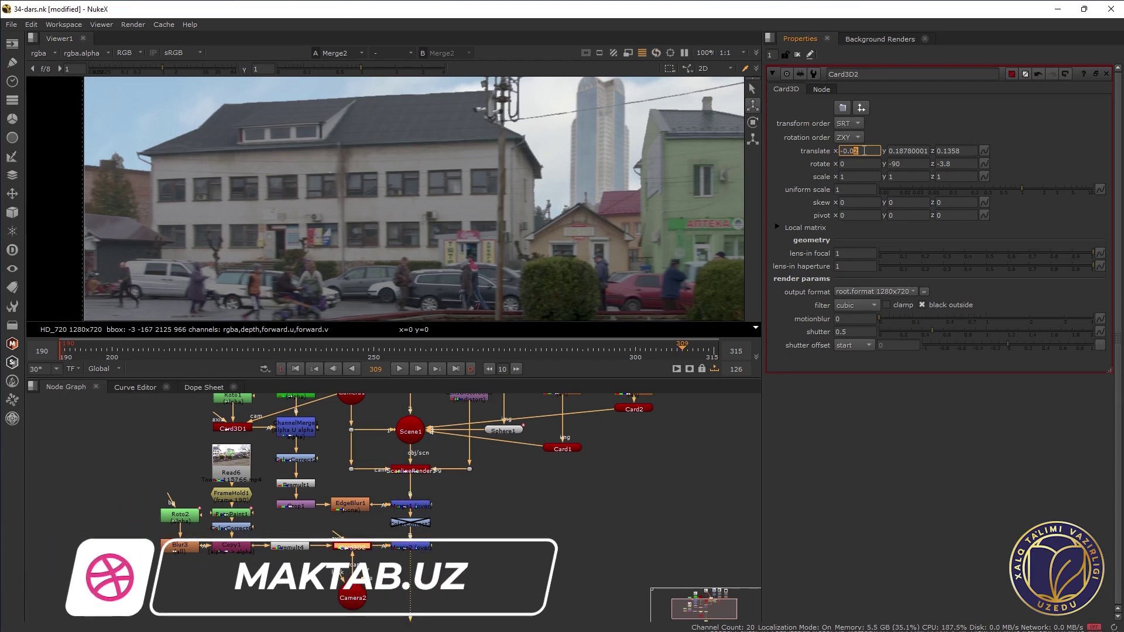
{"action": "key", "text": "Down"}
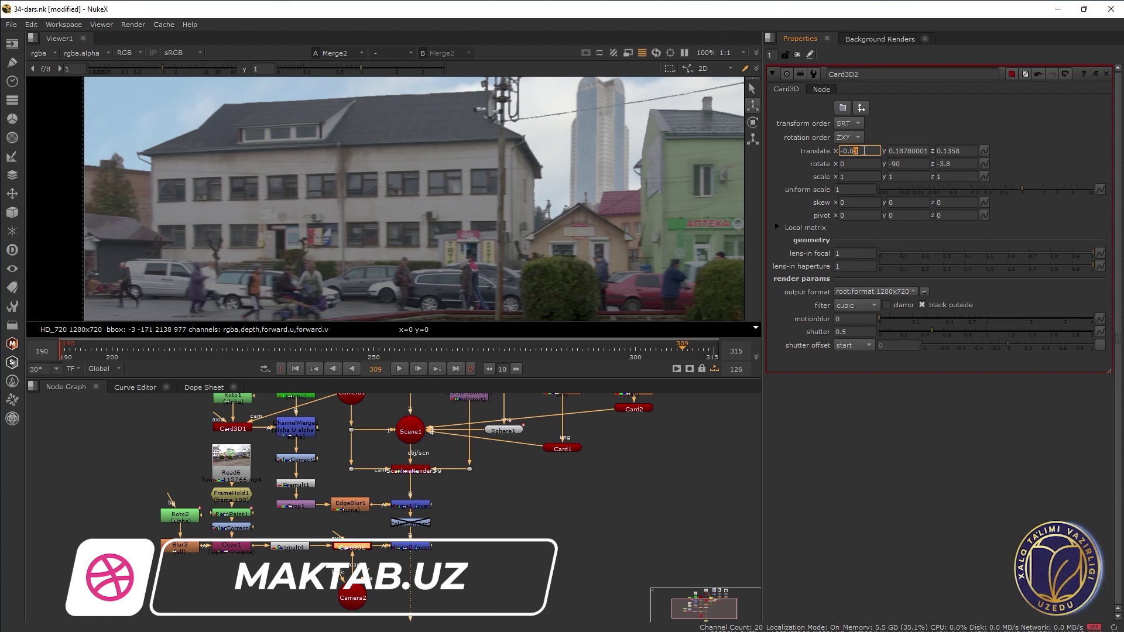
{"action": "left_click", "coordinate": [909, 150]}
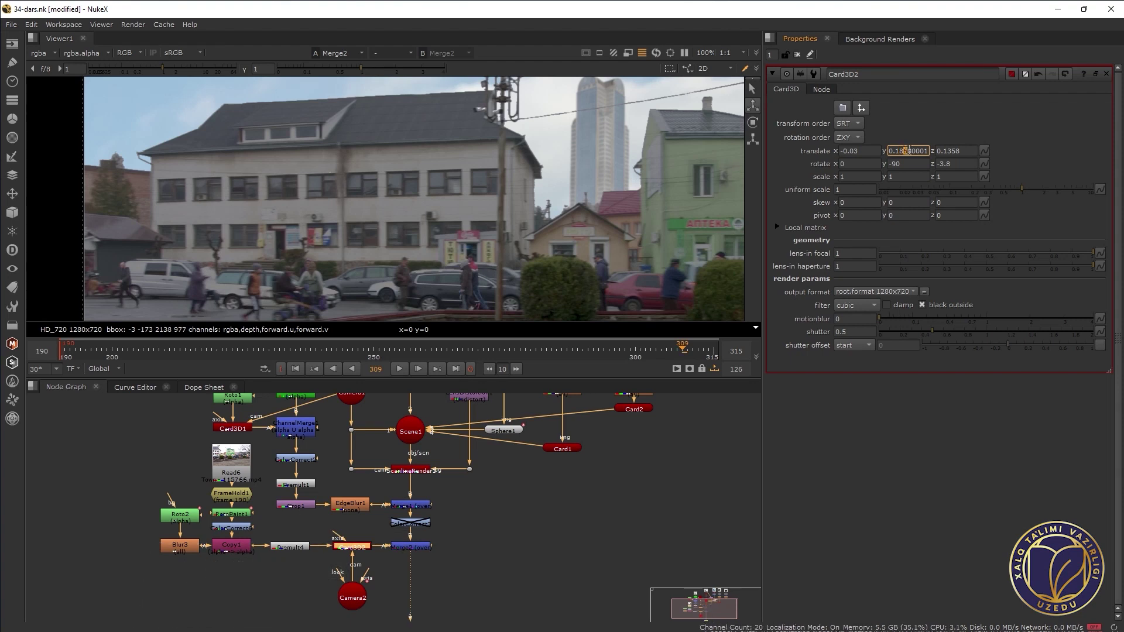
{"action": "left_click", "coordinate": [950, 151]}
{"action": "type", "text": "0.125"}
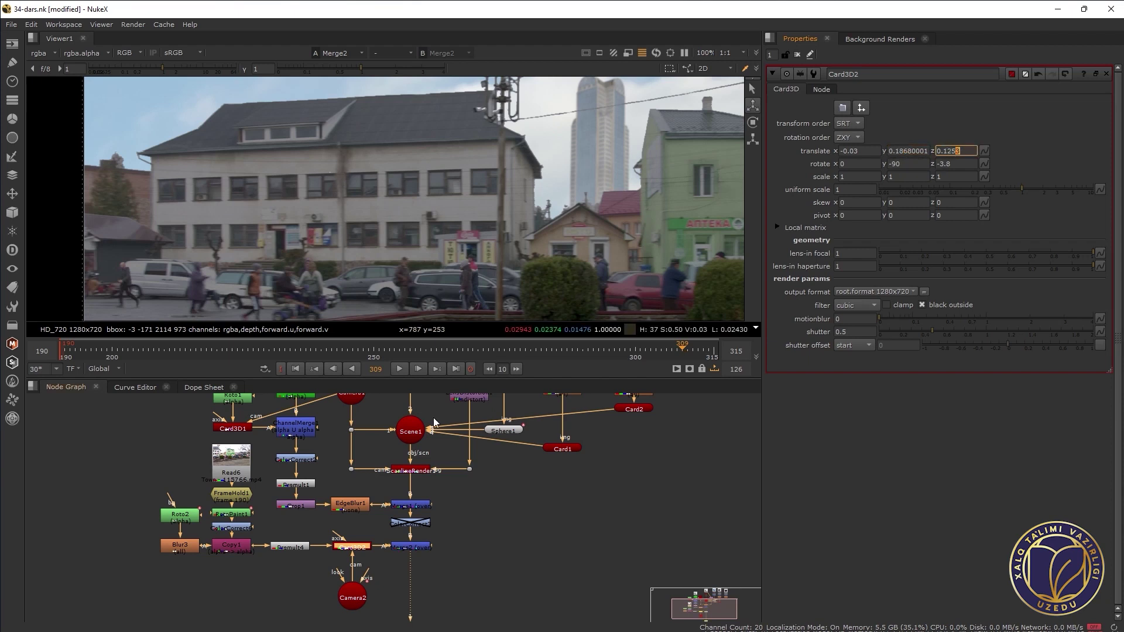
{"action": "key", "text": "Return"}
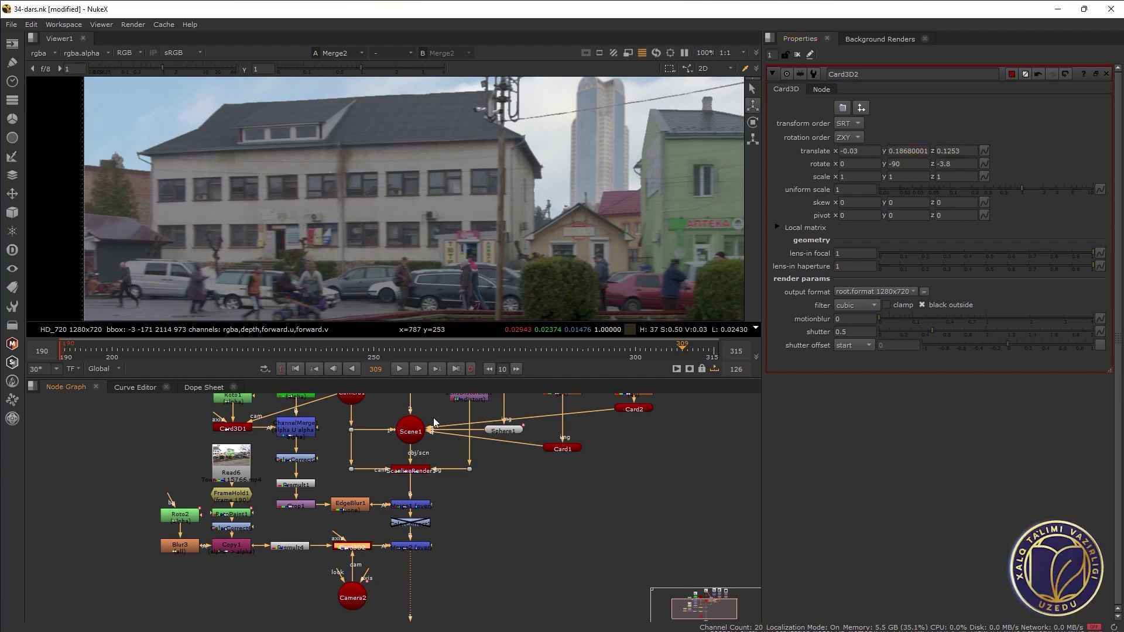
{"action": "key", "text": "f"}
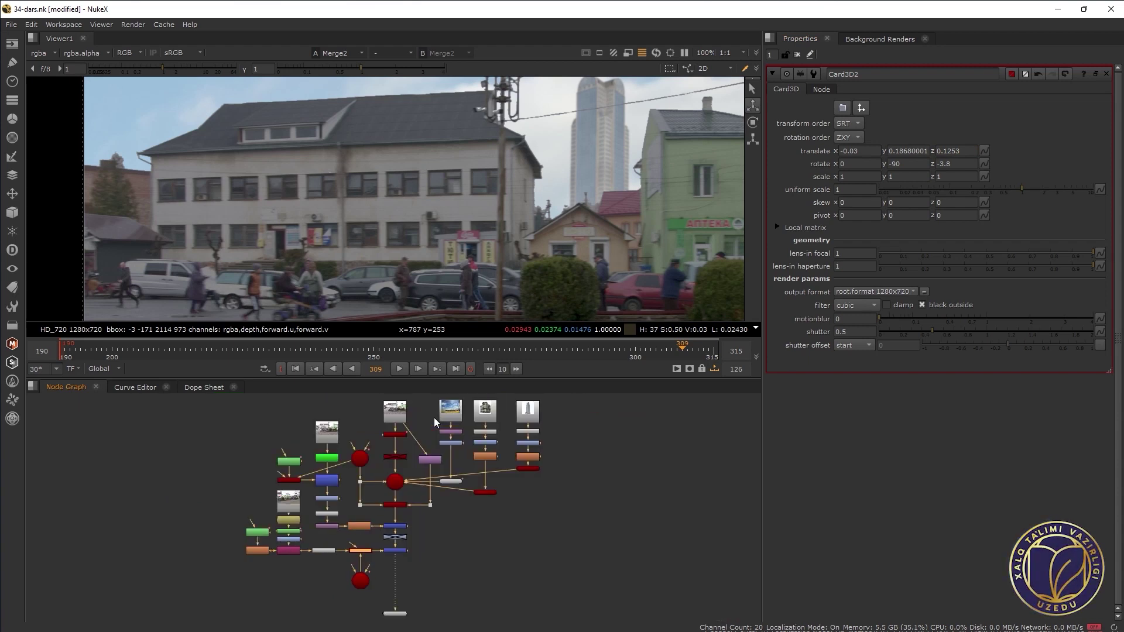
Locate CameraTrackerPointCloud1 in the node graph and enable it with D
{"action": "left_click_drag", "start_coordinate": [426, 417], "coordinate": [424, 416]}
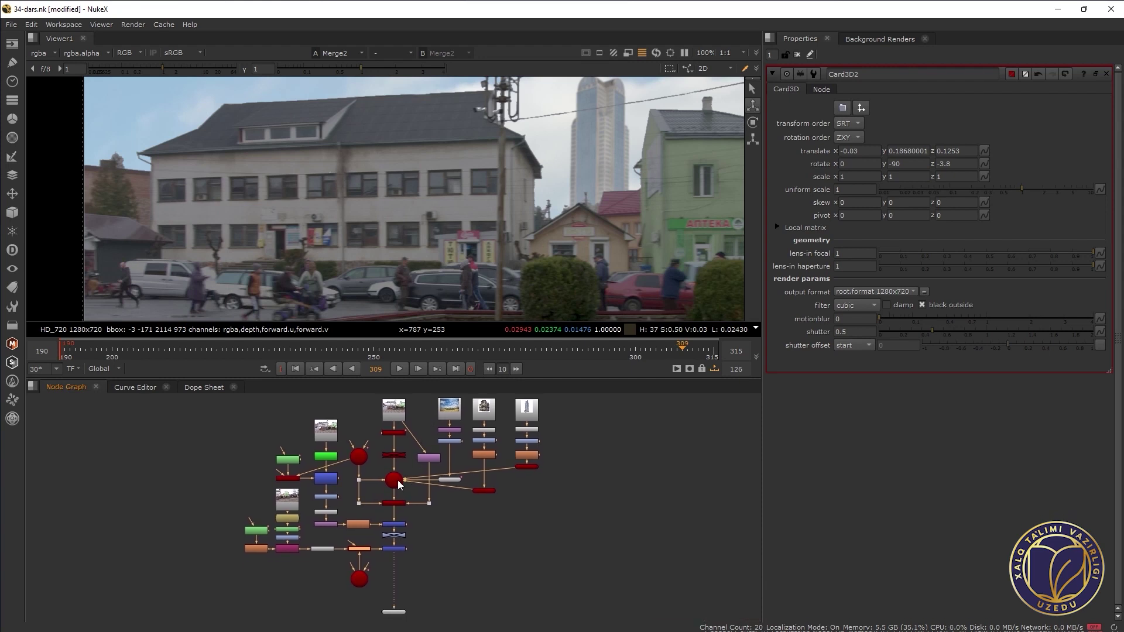
{"action": "scroll", "coordinate": [395, 481], "scroll_direction": "up", "scroll_amount": 1}
{"action": "scroll", "coordinate": [395, 481], "scroll_direction": "up", "scroll_amount": 1}
{"action": "scroll", "coordinate": [394, 482], "scroll_direction": "up", "scroll_amount": 1}
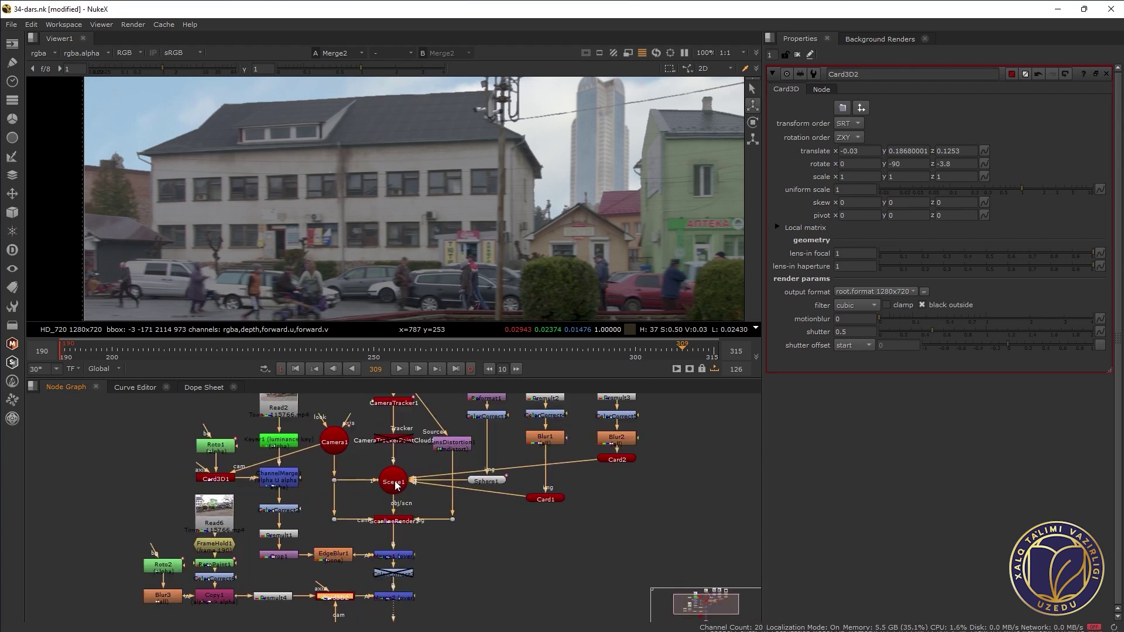
{"action": "scroll", "coordinate": [394, 481], "scroll_direction": "up", "scroll_amount": 2}
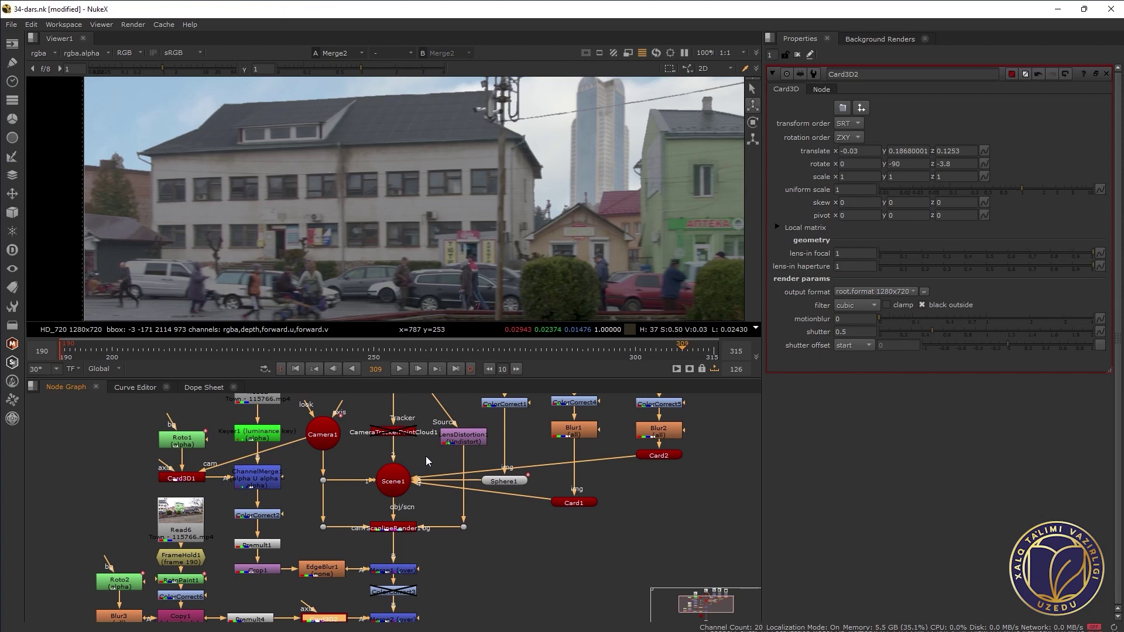
{"action": "mouse_move", "coordinate": [422, 455]}
{"action": "left_mouse_down"}
{"action": "mouse_move", "coordinate": [417, 419]}
{"action": "mouse_move", "coordinate": [451, 413]}
{"action": "left_mouse_up"}
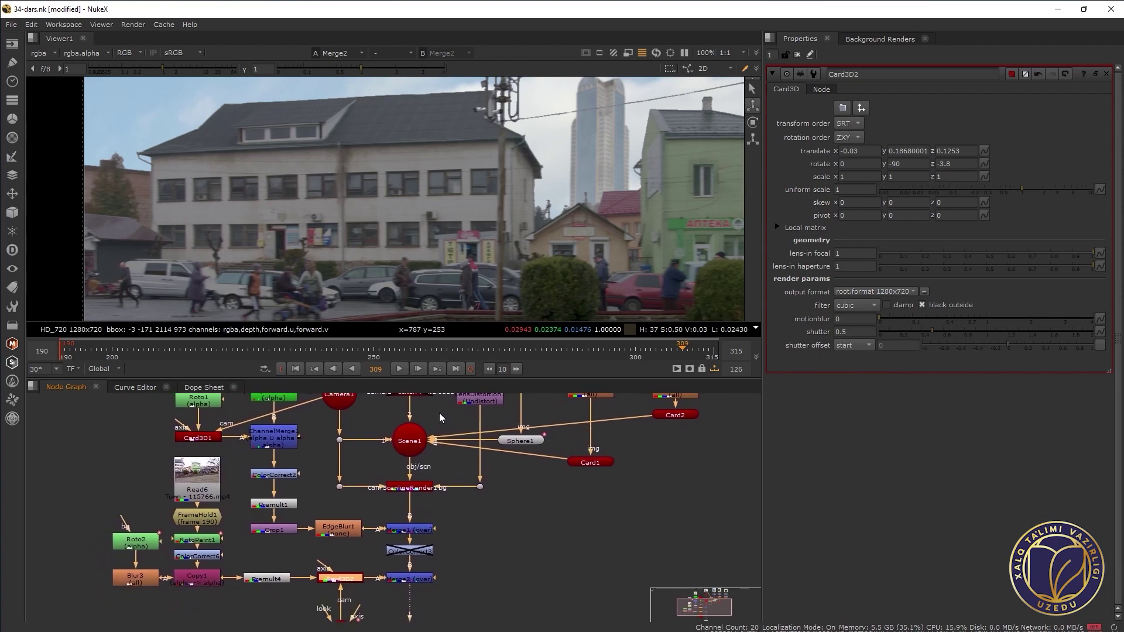
{"action": "mouse_move", "coordinate": [451, 413]}
{"action": "left_mouse_down"}
{"action": "mouse_move", "coordinate": [443, 432]}
{"action": "mouse_move", "coordinate": [427, 426]}
{"action": "left_mouse_up"}
{"action": "left_click", "coordinate": [425, 424]}
{"action": "key", "text": "d"}
{"action": "scroll", "coordinate": [575, 209], "scroll_direction": "down", "scroll_amount": 2}
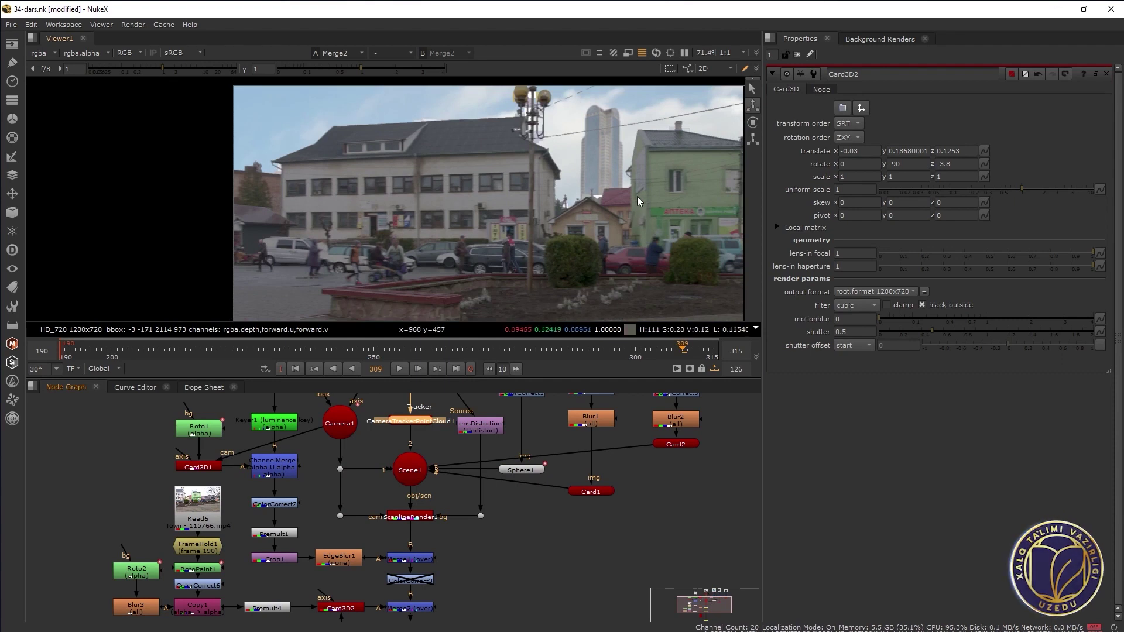
Orbit the 3D scene to inspect the cards and point cloud
{"action": "key", "text": "Tab"}
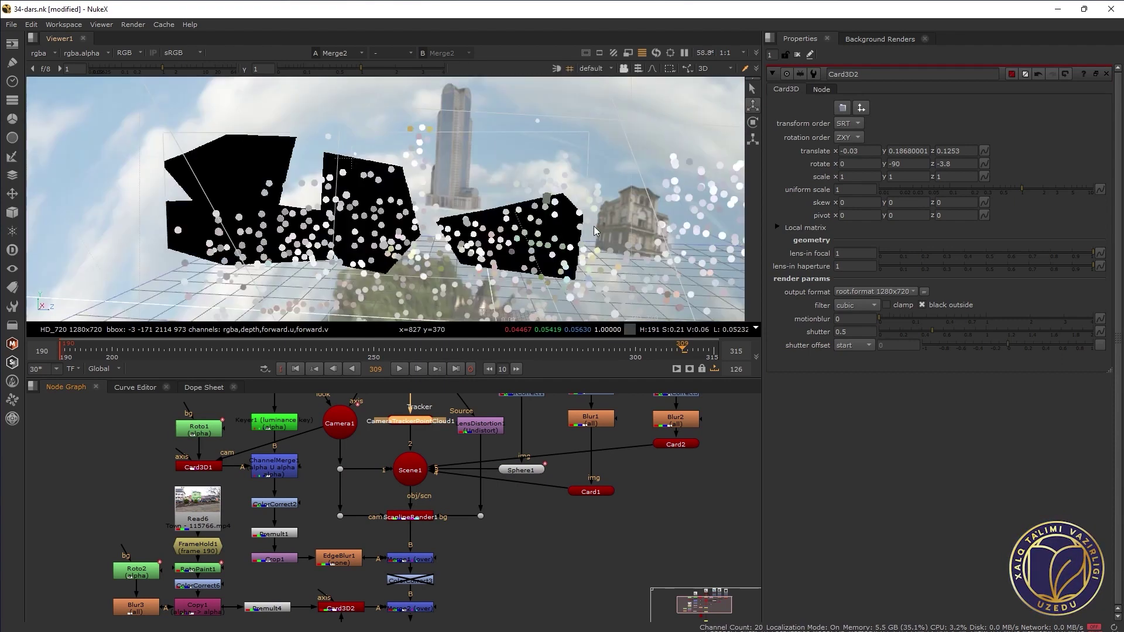
{"action": "mouse_move", "coordinate": [594, 226]}
{"action": "left_mouse_down"}
{"action": "mouse_move", "coordinate": [478, 274]}
{"action": "mouse_move", "coordinate": [425, 242]}
{"action": "left_mouse_up"}
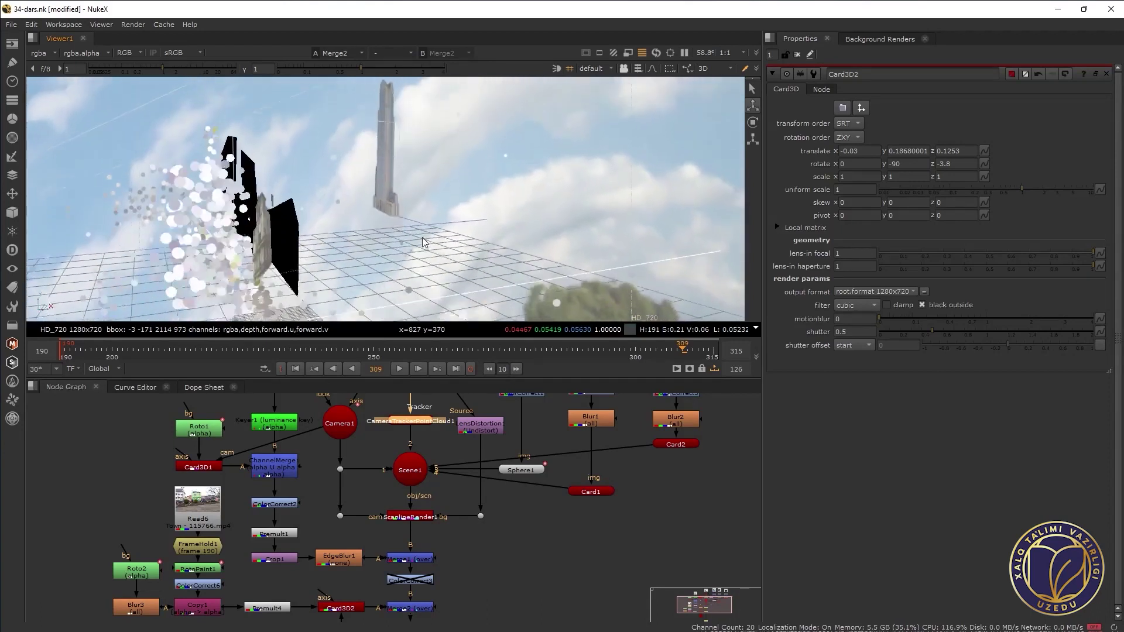
{"action": "left_click_drag", "start_coordinate": [425, 242], "coordinate": [486, 248]}
Scrub the 2D street plate between frames 205 and 276, then back to the start
{"action": "key", "text": "Tab"}
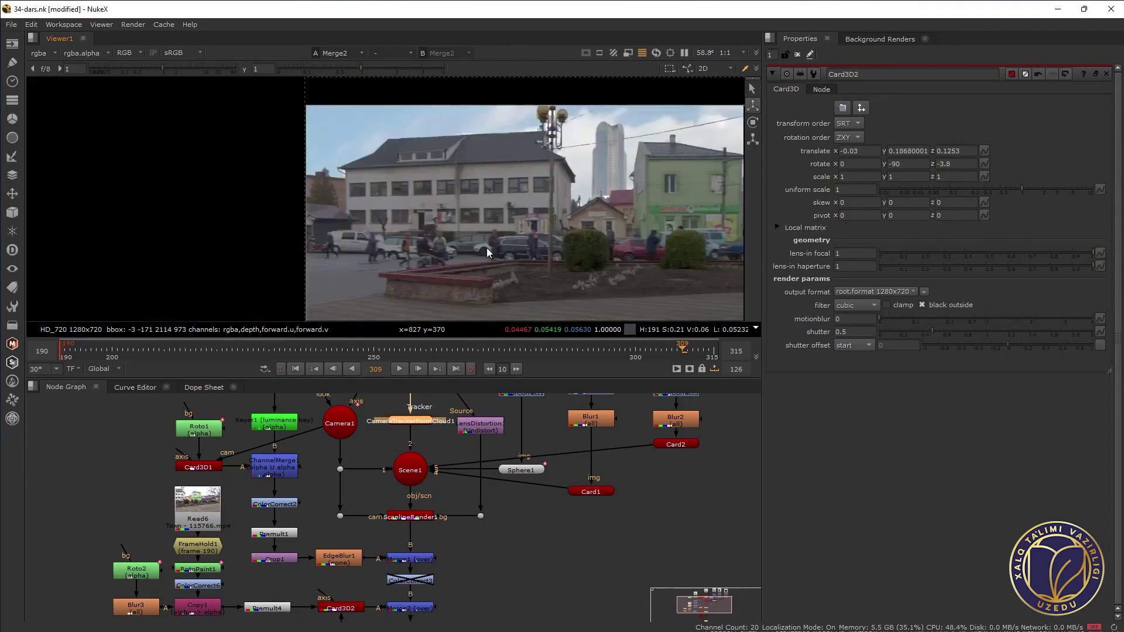
{"action": "left_click_drag", "start_coordinate": [679, 350], "coordinate": [305, 351]}
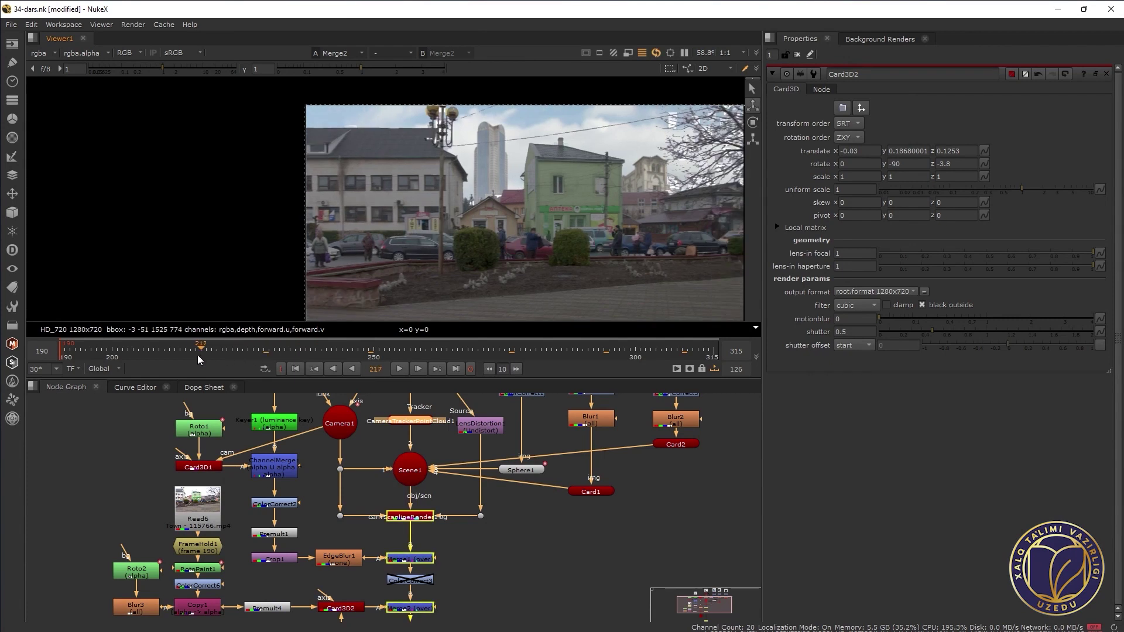
{"action": "left_click_drag", "start_coordinate": [198, 356], "coordinate": [58, 364]}
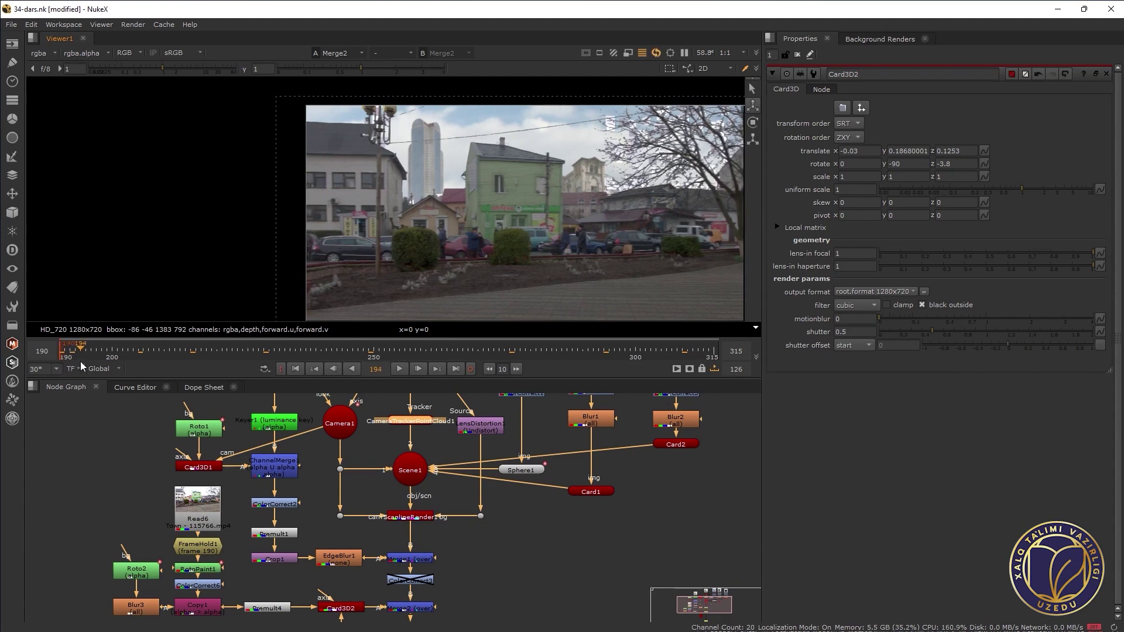
{"action": "left_click_drag", "start_coordinate": [58, 364], "coordinate": [202, 354]}
{"action": "mouse_move", "coordinate": [345, 351]}
{"action": "left_mouse_down"}
{"action": "mouse_move", "coordinate": [481, 335]}
{"action": "mouse_move", "coordinate": [380, 351]}
{"action": "left_mouse_up"}
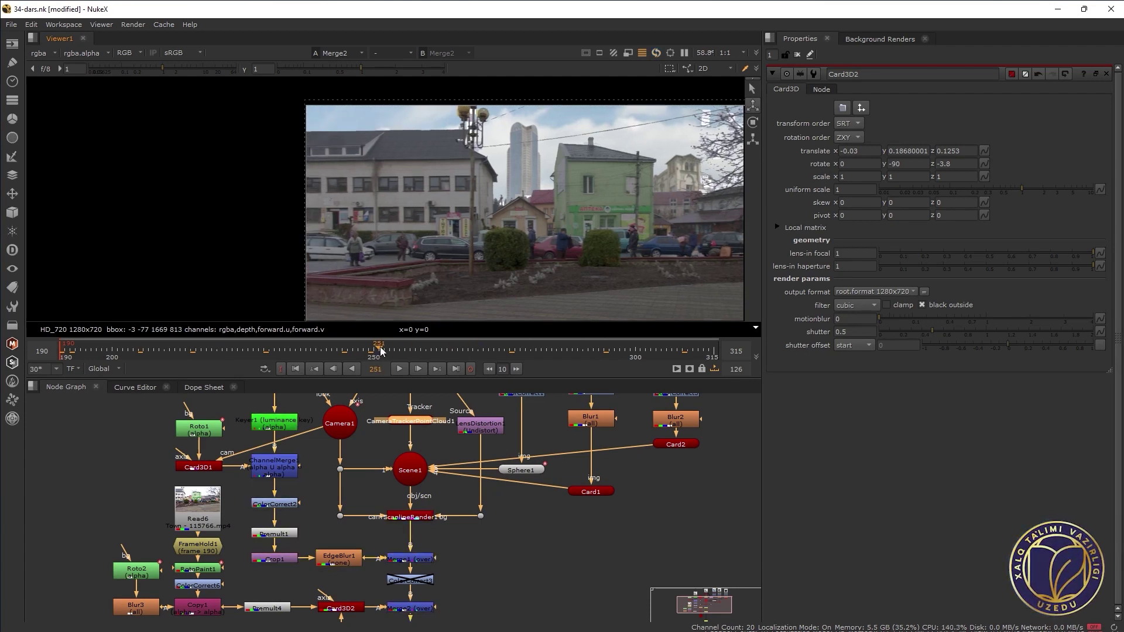
{"action": "left_click_drag", "start_coordinate": [381, 350], "coordinate": [29, 386]}
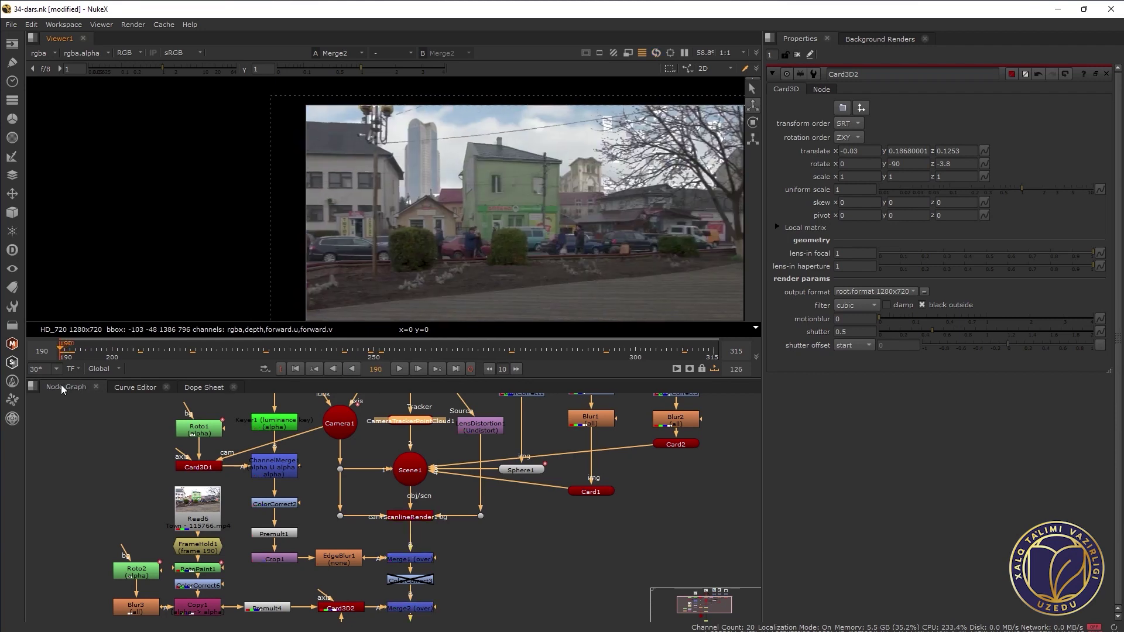
Select Card3D2 in the 3D viewer and shift its translate x to -0.096
{"action": "key", "text": "Tab"}
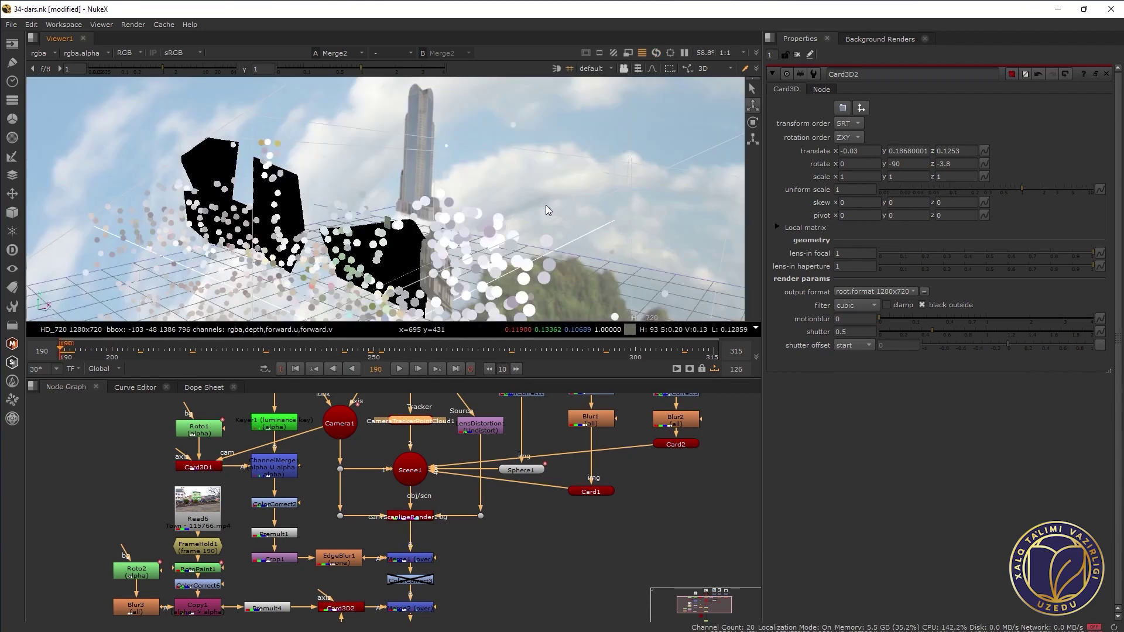
{"action": "scroll", "coordinate": [400, 239], "scroll_direction": "up", "scroll_amount": 3}
{"action": "left_click", "coordinate": [386, 265]}
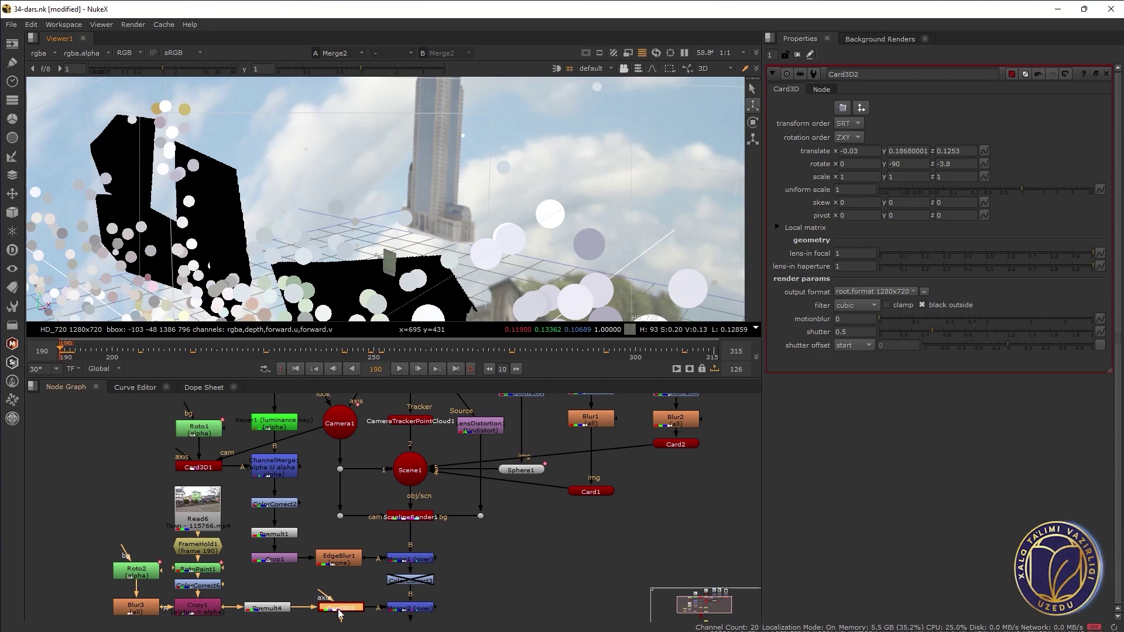
{"action": "scroll", "coordinate": [402, 269], "scroll_direction": "down", "scroll_amount": 4}
{"action": "scroll", "coordinate": [402, 268], "scroll_direction": "up", "scroll_amount": 2}
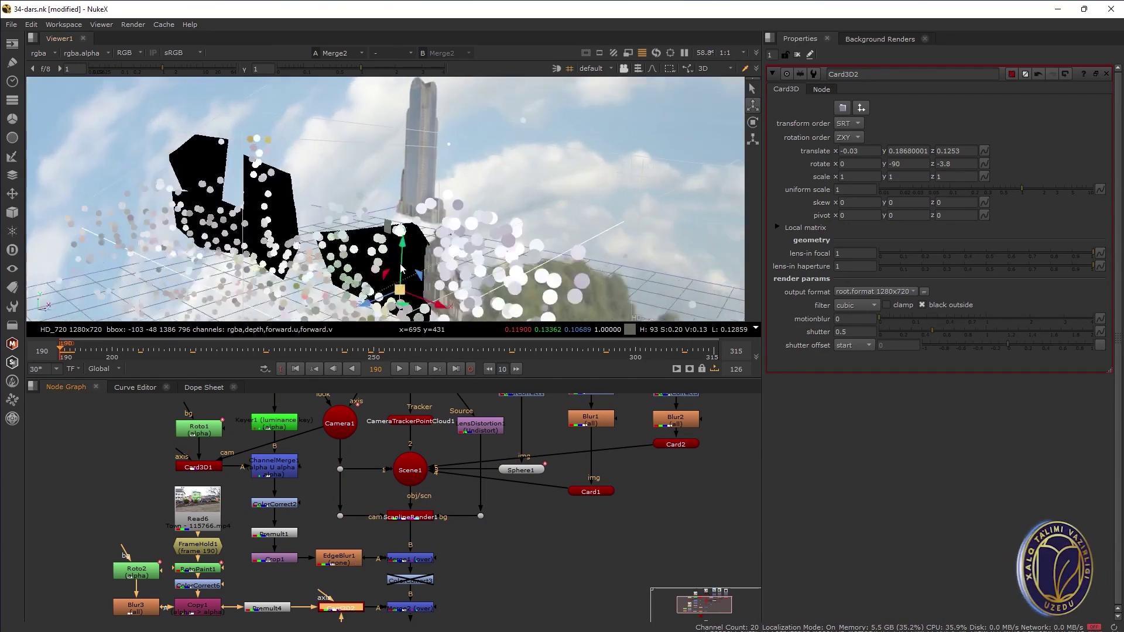
{"action": "scroll", "coordinate": [402, 269], "scroll_direction": "up", "scroll_amount": 2}
{"action": "mouse_move", "coordinate": [466, 237]}
{"action": "left_mouse_down"}
{"action": "mouse_move", "coordinate": [364, 224]}
{"action": "mouse_move", "coordinate": [399, 215]}
{"action": "mouse_move", "coordinate": [337, 269]}
{"action": "mouse_move", "coordinate": [266, 285]}
{"action": "left_mouse_up"}
{"action": "left_click_drag", "start_coordinate": [351, 253], "coordinate": [388, 223]}
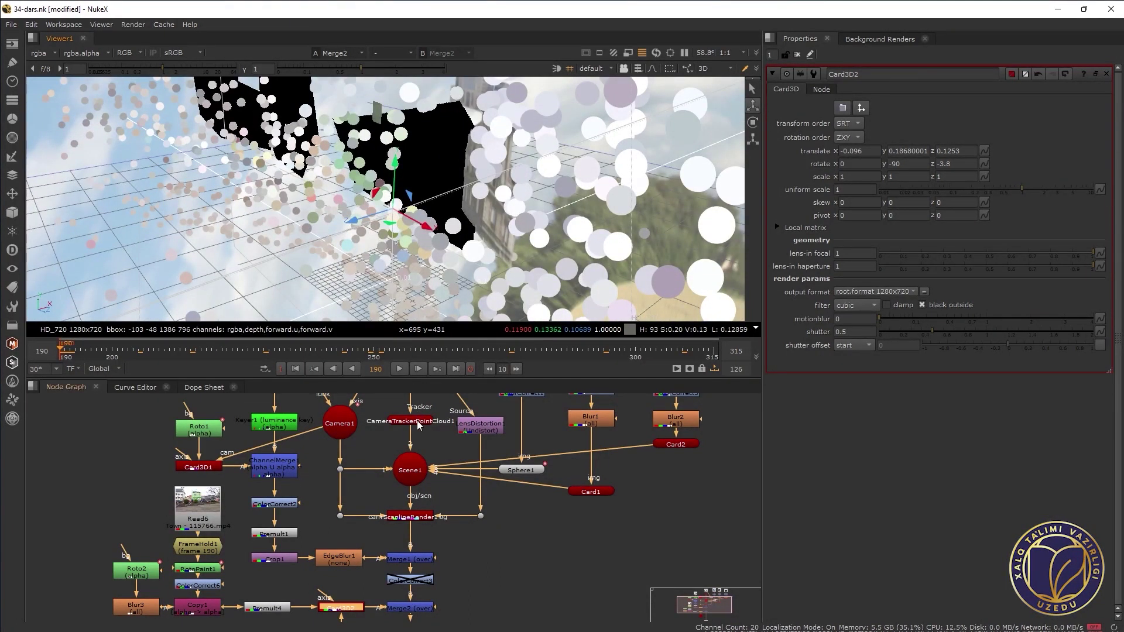
{"action": "left_click", "coordinate": [418, 422]}
{"action": "left_click", "coordinate": [402, 119]}
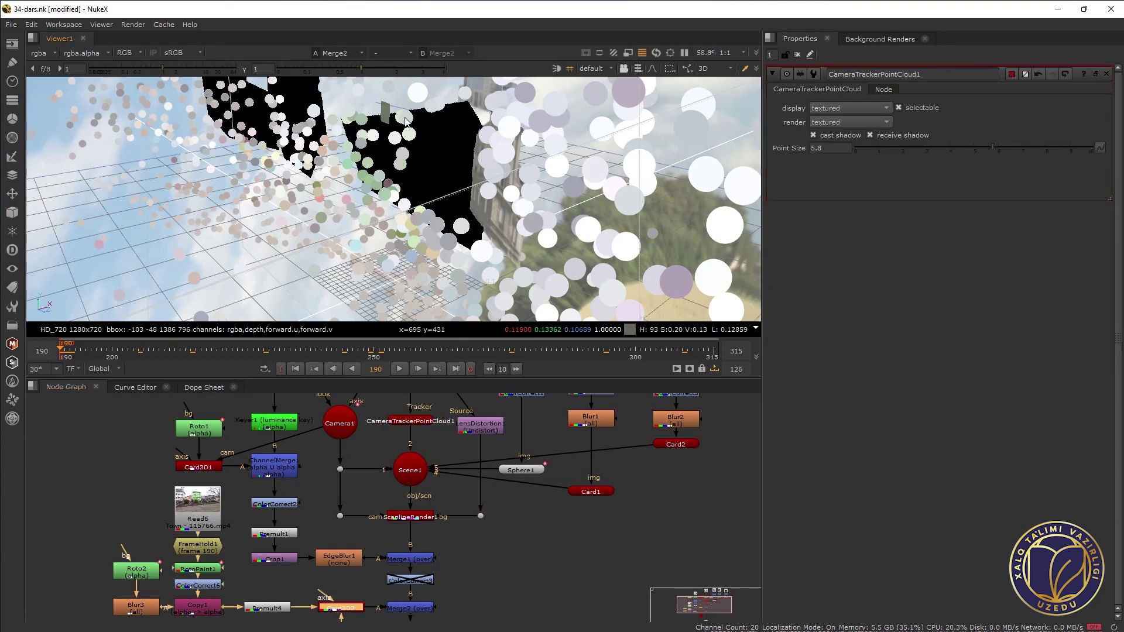
{"action": "key", "text": "Tab"}
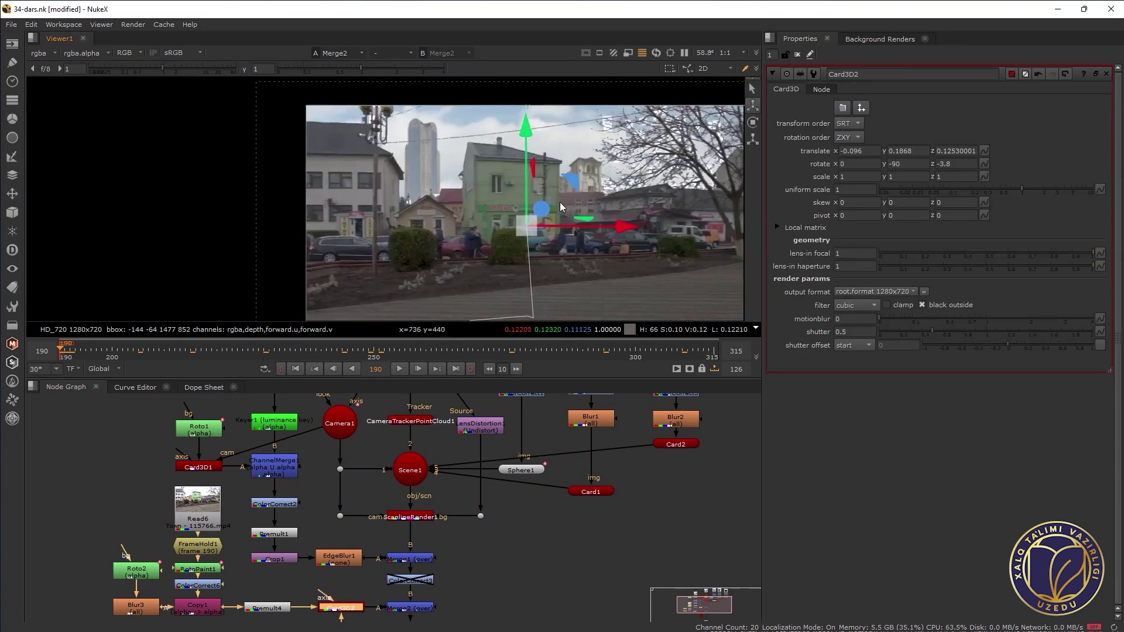
Fine-tune Card3D2 on the green wall to translate y 0.1696 and z 0.1267
{"action": "scroll", "coordinate": [545, 223], "scroll_direction": "up", "scroll_amount": 1}
{"action": "scroll", "coordinate": [544, 223], "scroll_direction": "up", "scroll_amount": 2}
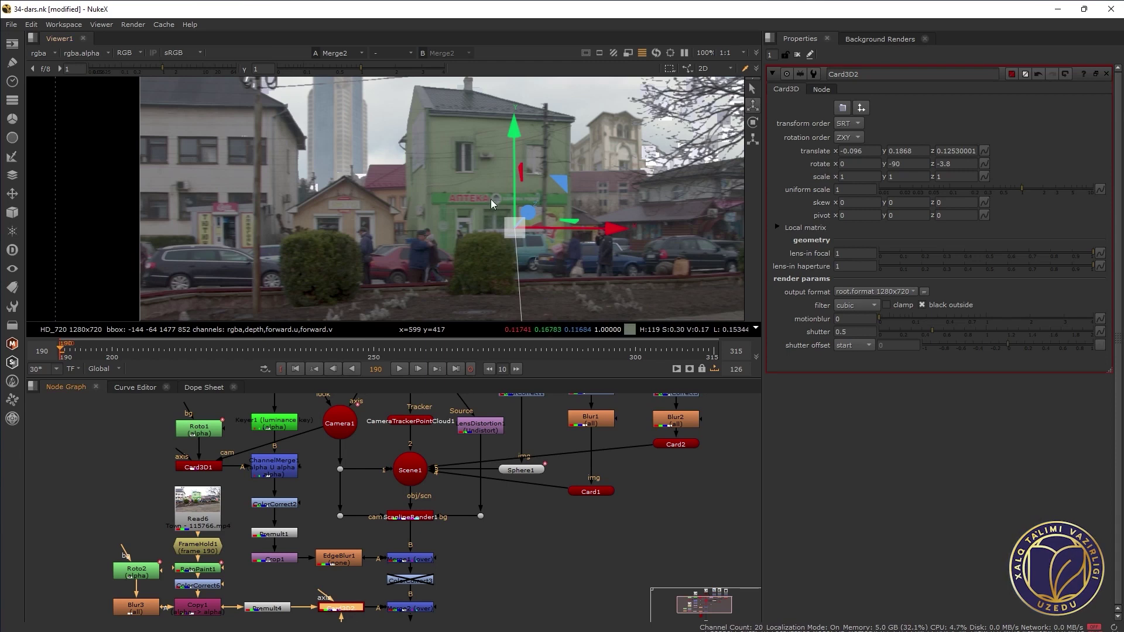
{"action": "left_click_drag", "start_coordinate": [514, 130], "coordinate": [514, 143]}
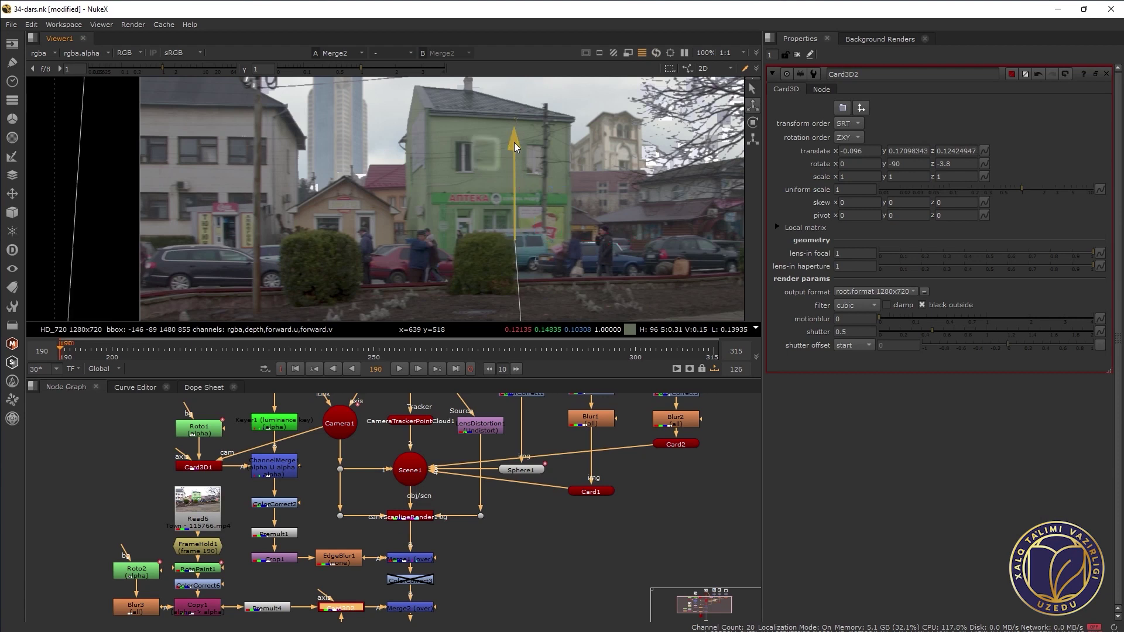
{"action": "left_click_drag", "start_coordinate": [514, 142], "coordinate": [514, 145]}
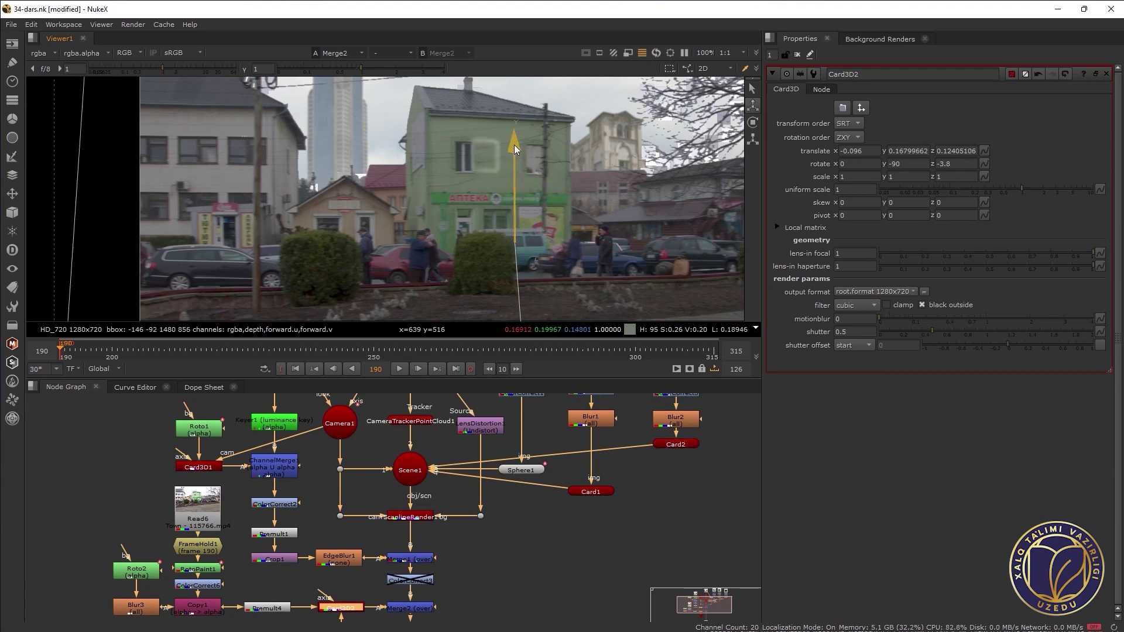
{"action": "scroll", "coordinate": [504, 149], "scroll_direction": "up", "scroll_amount": 2}
{"action": "scroll", "coordinate": [515, 209], "scroll_direction": "up", "scroll_amount": 2}
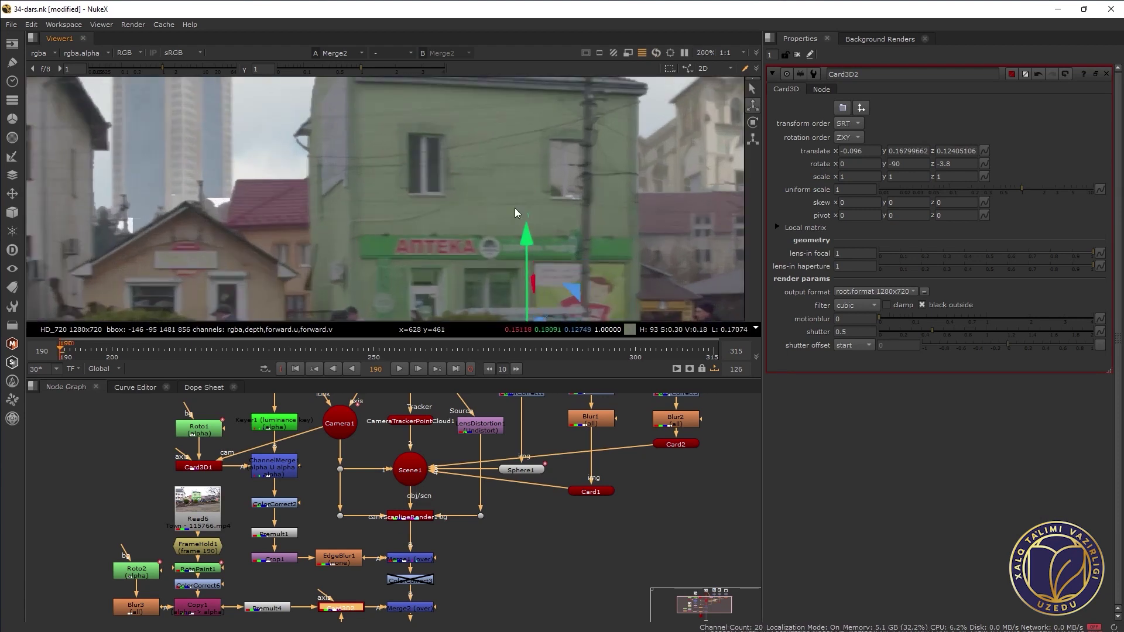
{"action": "left_click_drag", "start_coordinate": [528, 243], "coordinate": [526, 238]}
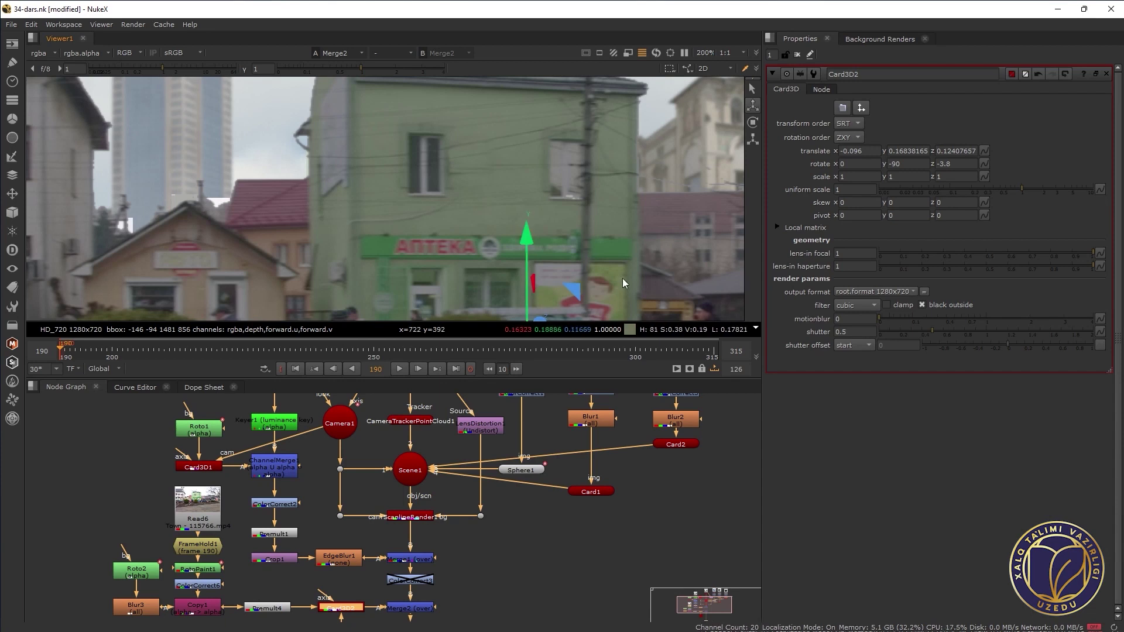
{"action": "left_click_drag", "start_coordinate": [622, 279], "coordinate": [574, 231]}
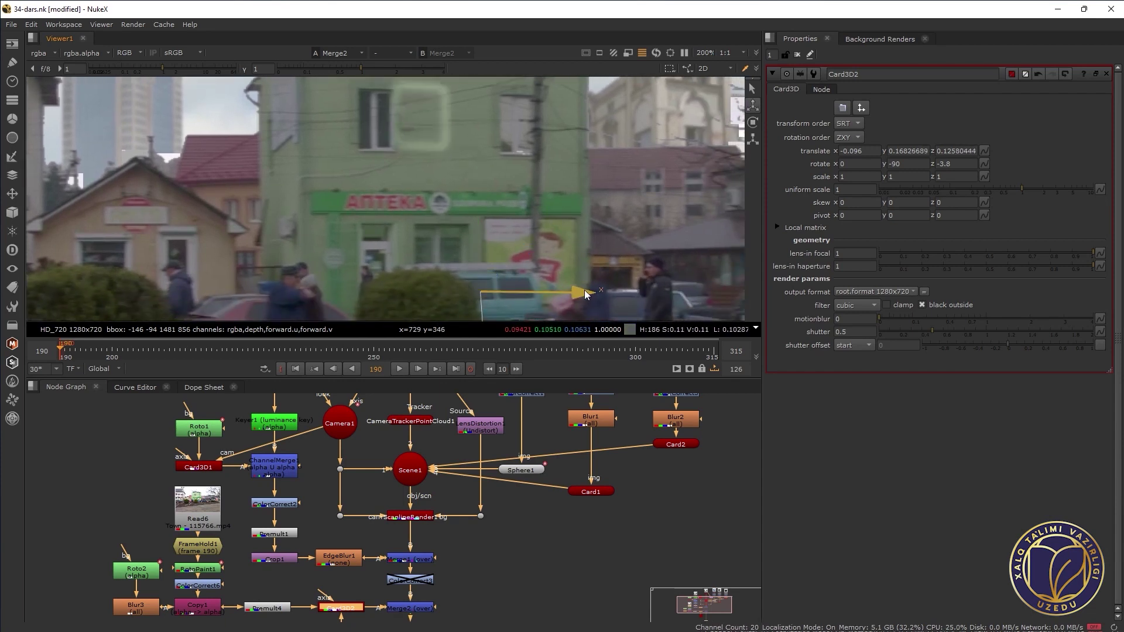
{"action": "left_click_drag", "start_coordinate": [586, 294], "coordinate": [587, 295]}
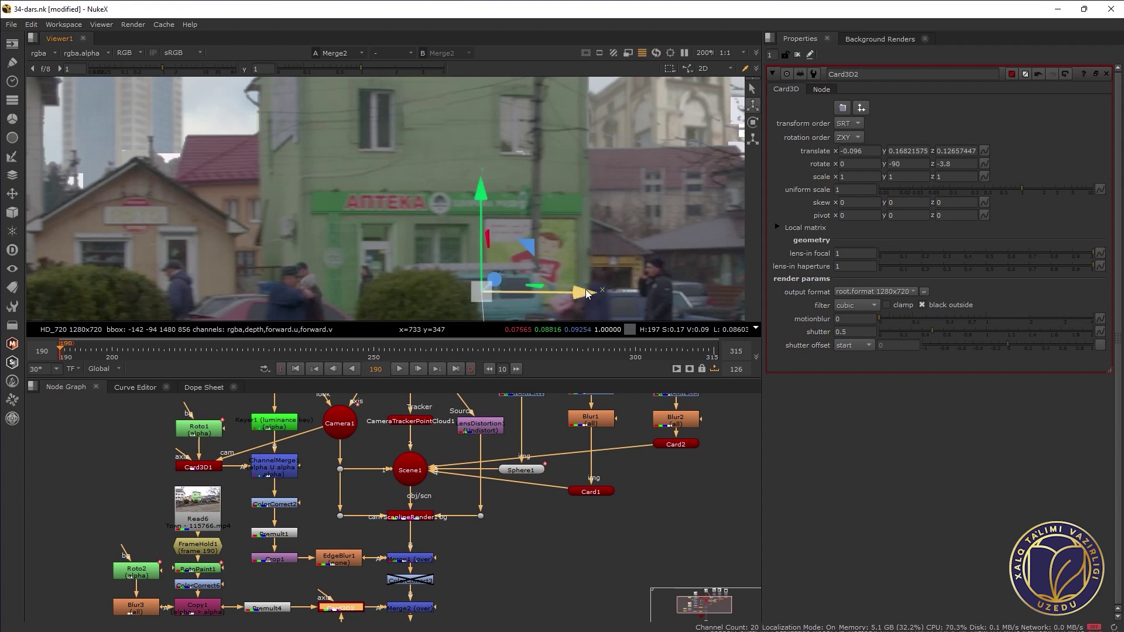
{"action": "left_click_drag", "start_coordinate": [483, 195], "coordinate": [483, 192]}
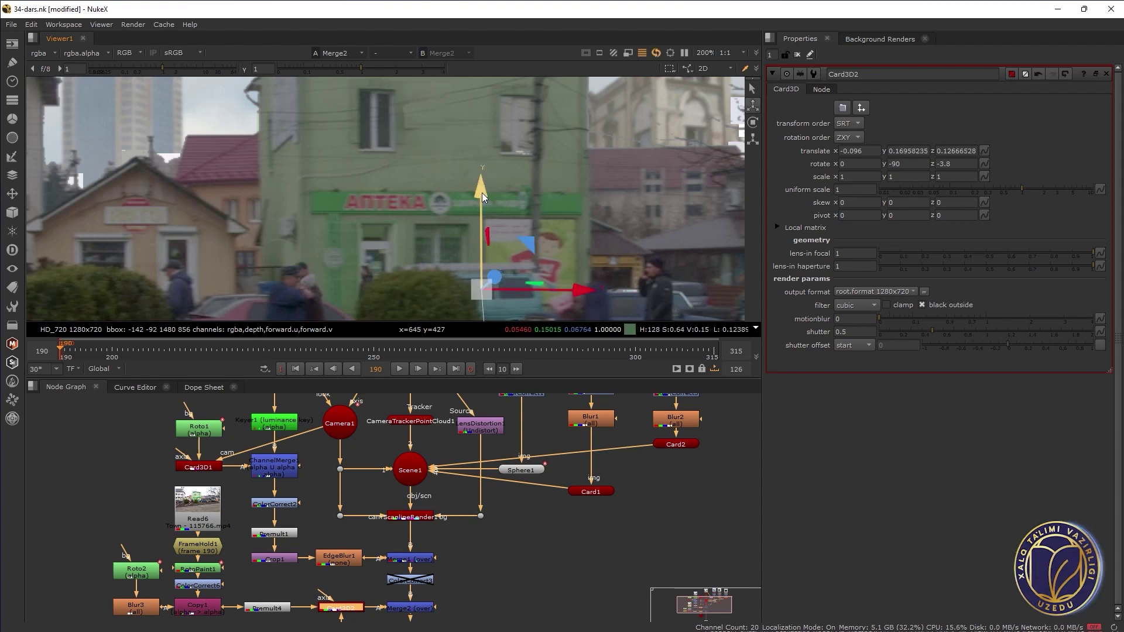
{"action": "scroll", "coordinate": [483, 192], "scroll_direction": "down", "scroll_amount": 2}
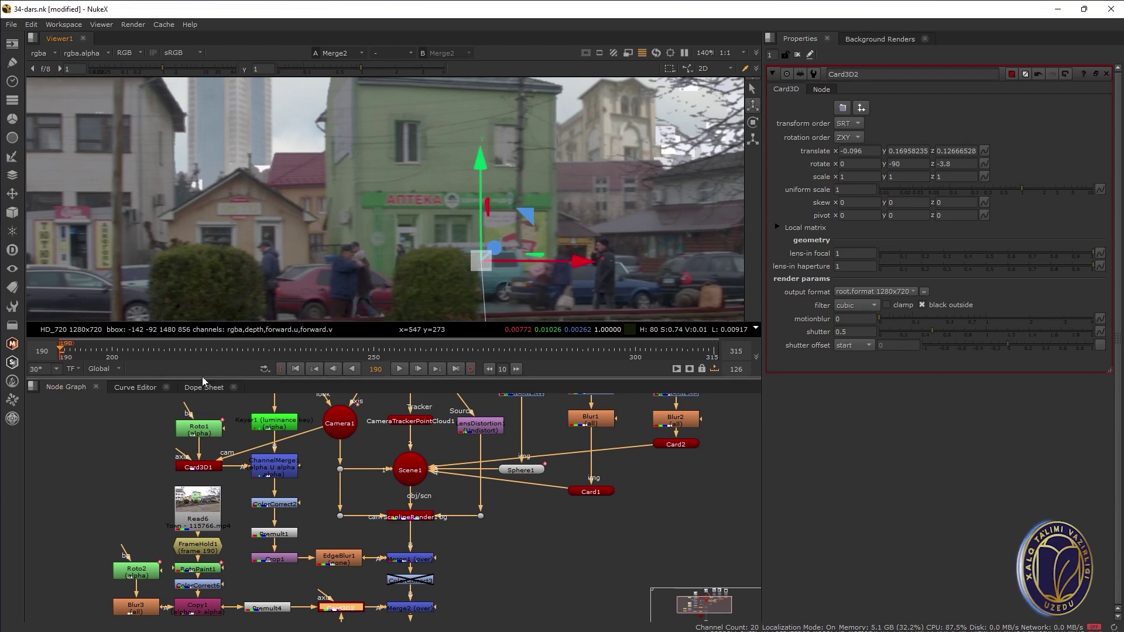
Check the card on the green building at frames 307, 315 and 234
{"action": "left_click", "coordinate": [672, 349]}
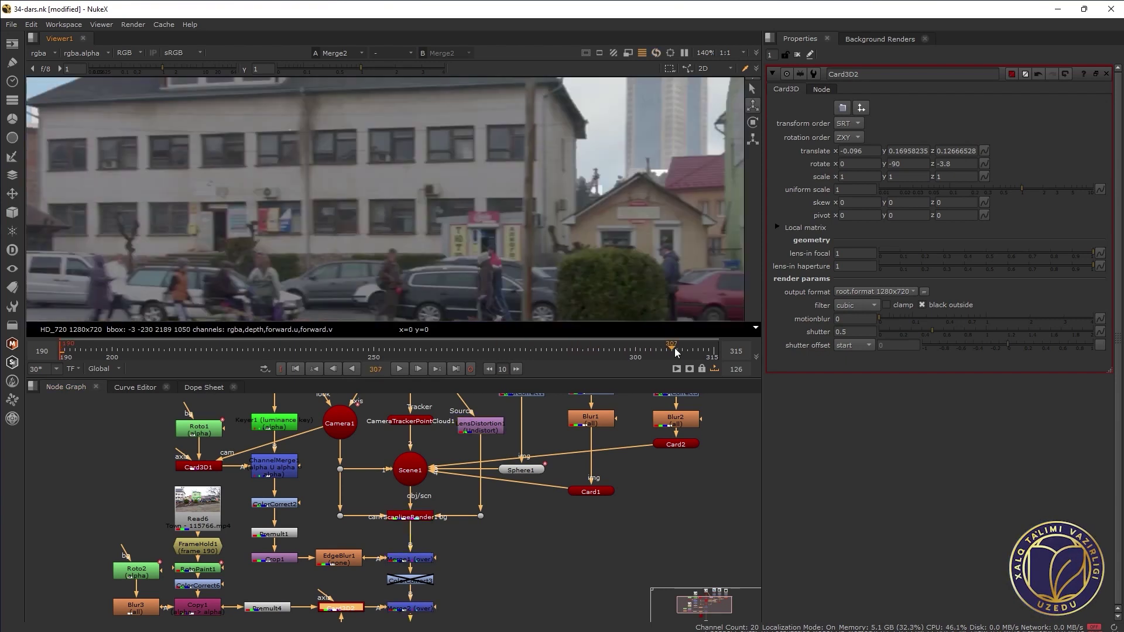
{"action": "left_click_drag", "start_coordinate": [539, 229], "coordinate": [247, 234]}
{"action": "scroll", "coordinate": [364, 195], "scroll_direction": "up", "scroll_amount": 3}
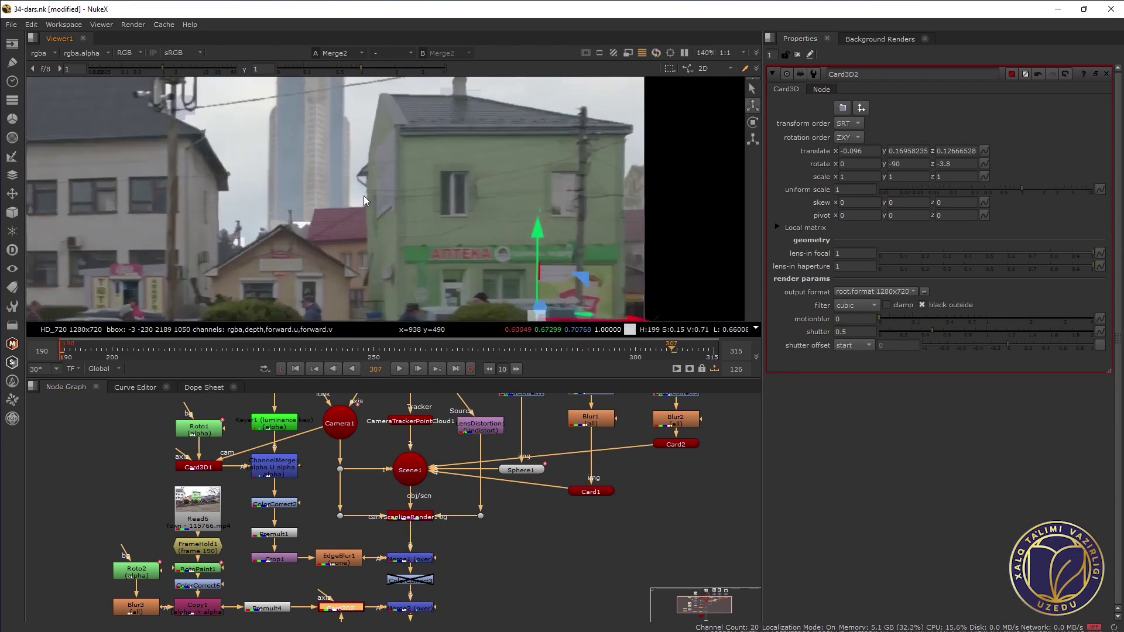
{"action": "scroll", "coordinate": [438, 174], "scroll_direction": "up", "scroll_amount": 1}
{"action": "mouse_move", "coordinate": [676, 352]}
{"action": "left_mouse_down"}
{"action": "mouse_move", "coordinate": [715, 353]}
{"action": "mouse_move", "coordinate": [60, 368]}
{"action": "left_mouse_up"}
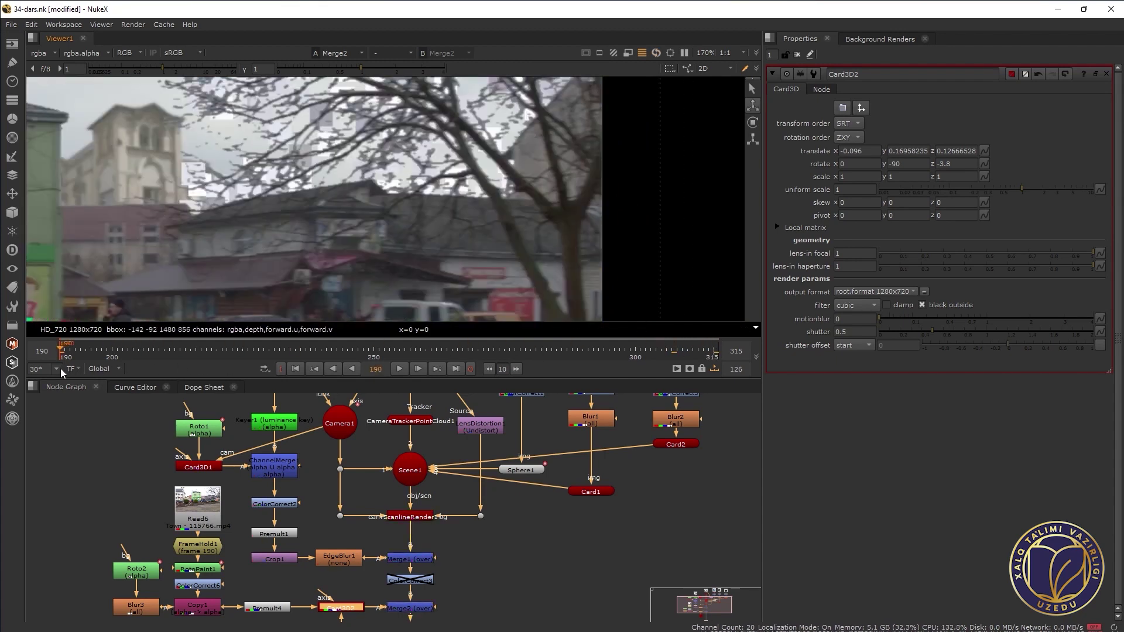
{"action": "left_click_drag", "start_coordinate": [300, 230], "coordinate": [620, 215]}
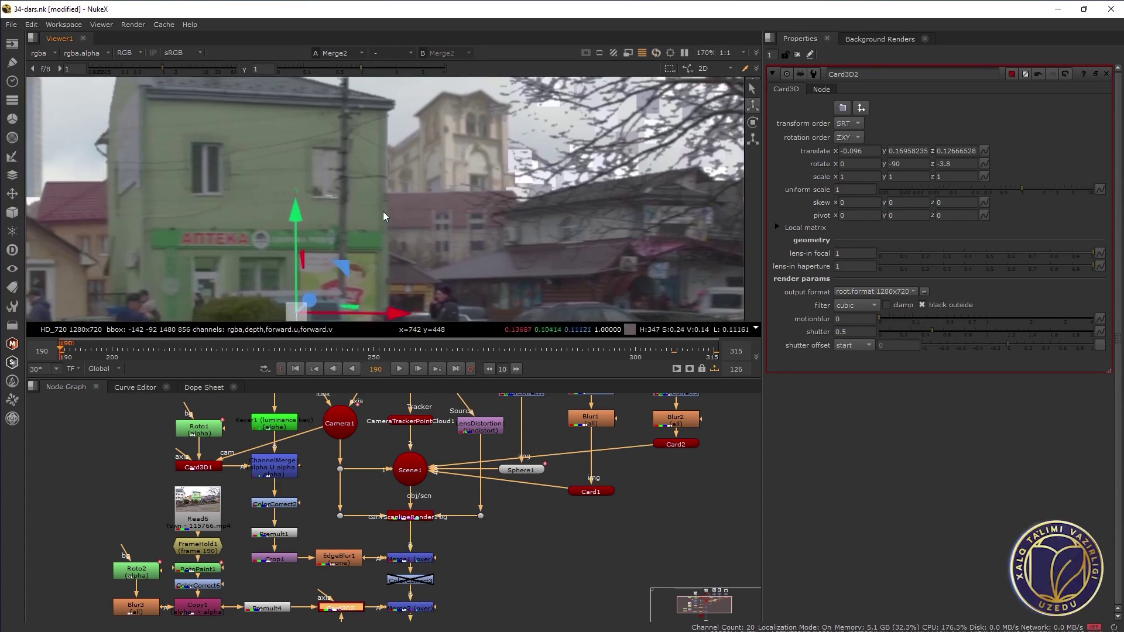
{"action": "scroll", "coordinate": [343, 230], "scroll_direction": "down", "scroll_amount": 2}
{"action": "scroll", "coordinate": [343, 230], "scroll_direction": "down", "scroll_amount": 2}
{"action": "left_click_drag", "start_coordinate": [192, 352], "coordinate": [708, 362]}
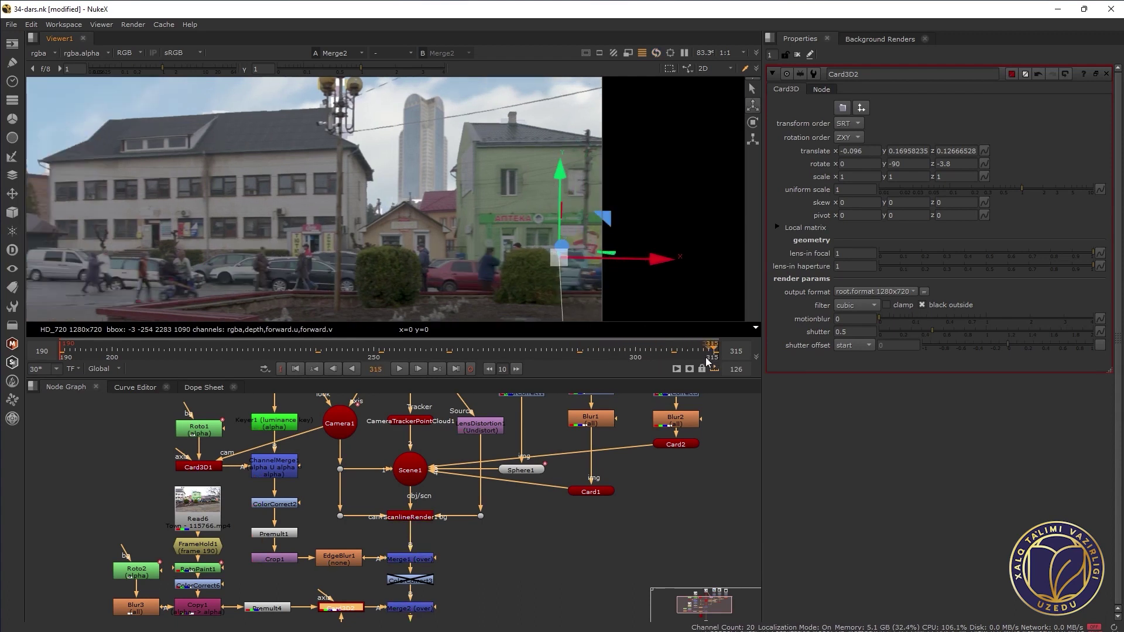
Select the Camera2 node in the Node Graph
{"action": "scroll", "coordinate": [471, 199], "scroll_direction": "down", "scroll_amount": 3}
{"action": "scroll", "coordinate": [478, 176], "scroll_direction": "up", "scroll_amount": 1}
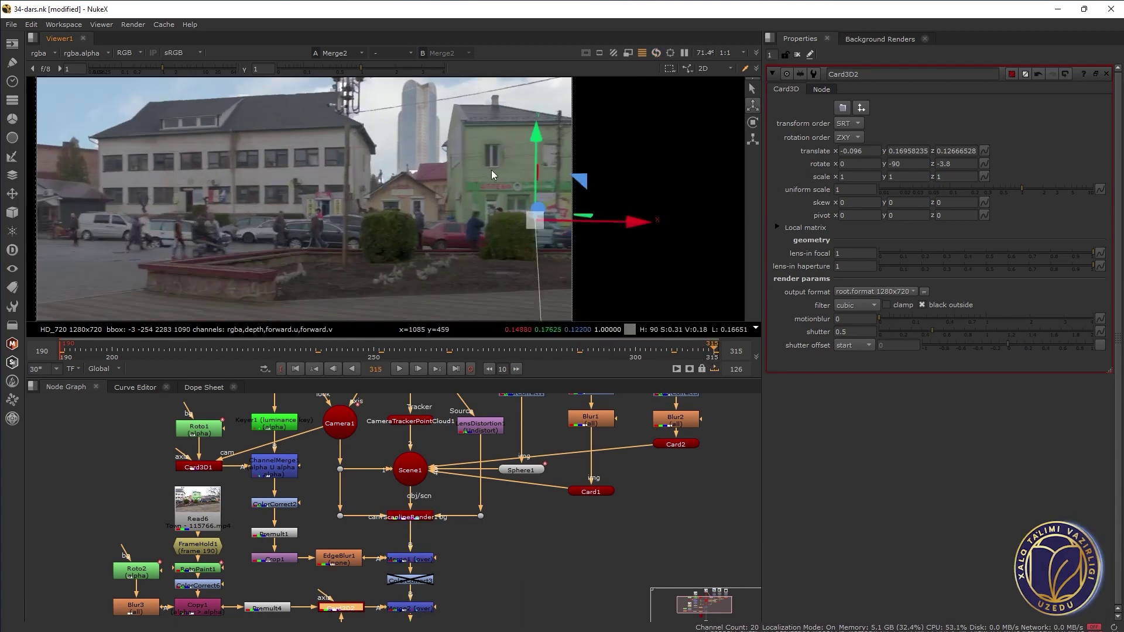
{"action": "scroll", "coordinate": [491, 174], "scroll_direction": "up", "scroll_amount": 2}
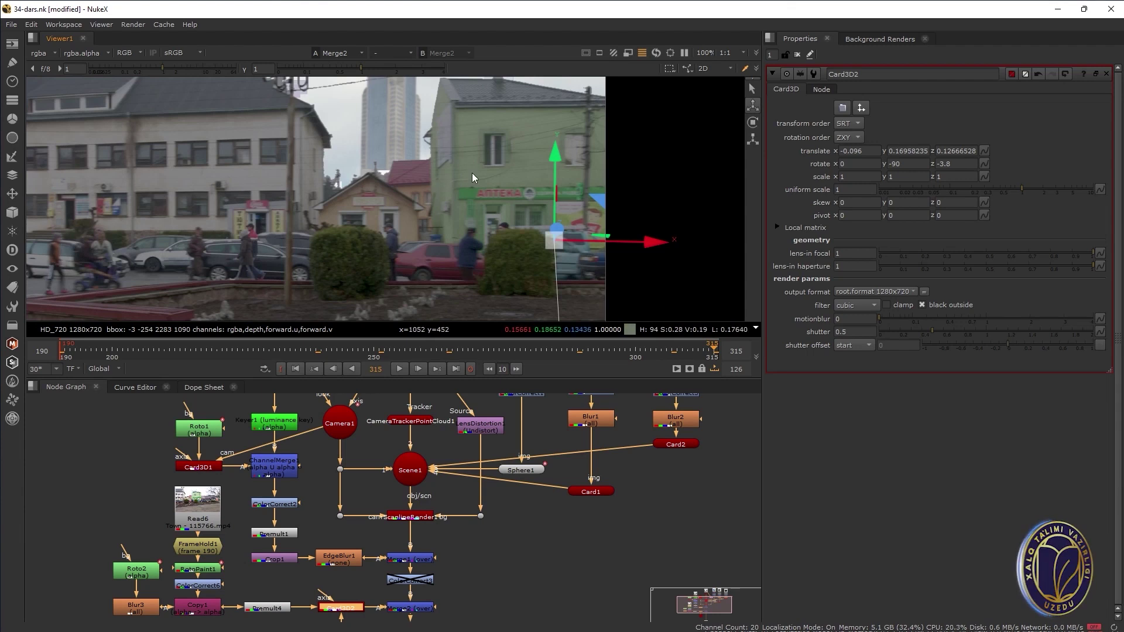
{"action": "scroll", "coordinate": [235, 172], "scroll_direction": "up", "scroll_amount": 2}
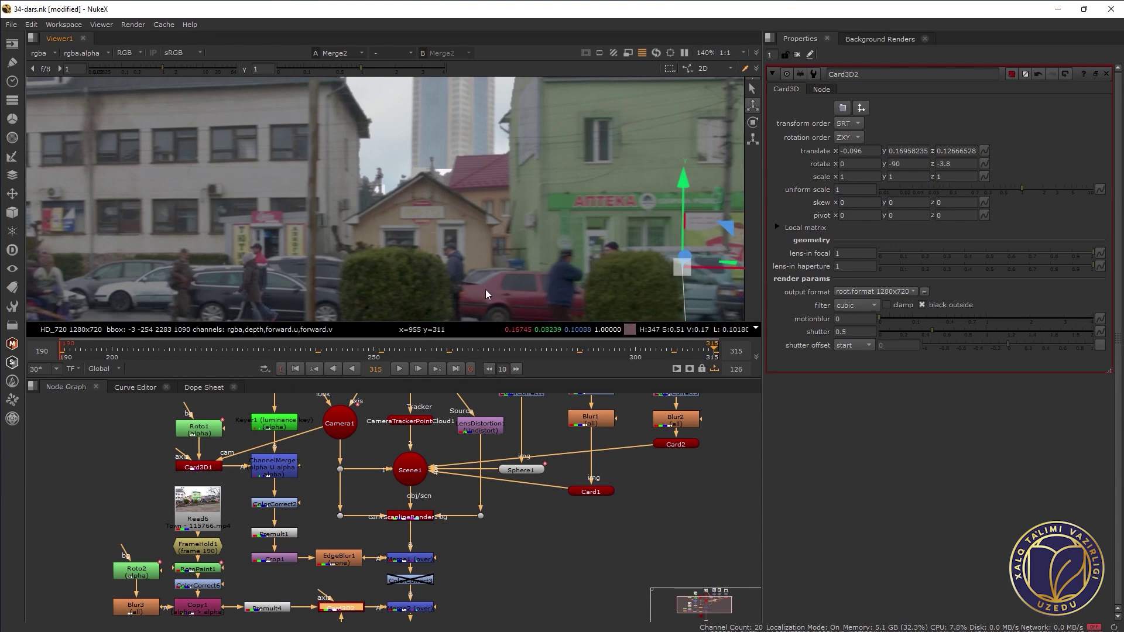
{"action": "scroll", "coordinate": [474, 560], "scroll_direction": "down", "scroll_amount": 3}
{"action": "scroll", "coordinate": [379, 555], "scroll_direction": "up", "scroll_amount": 3}
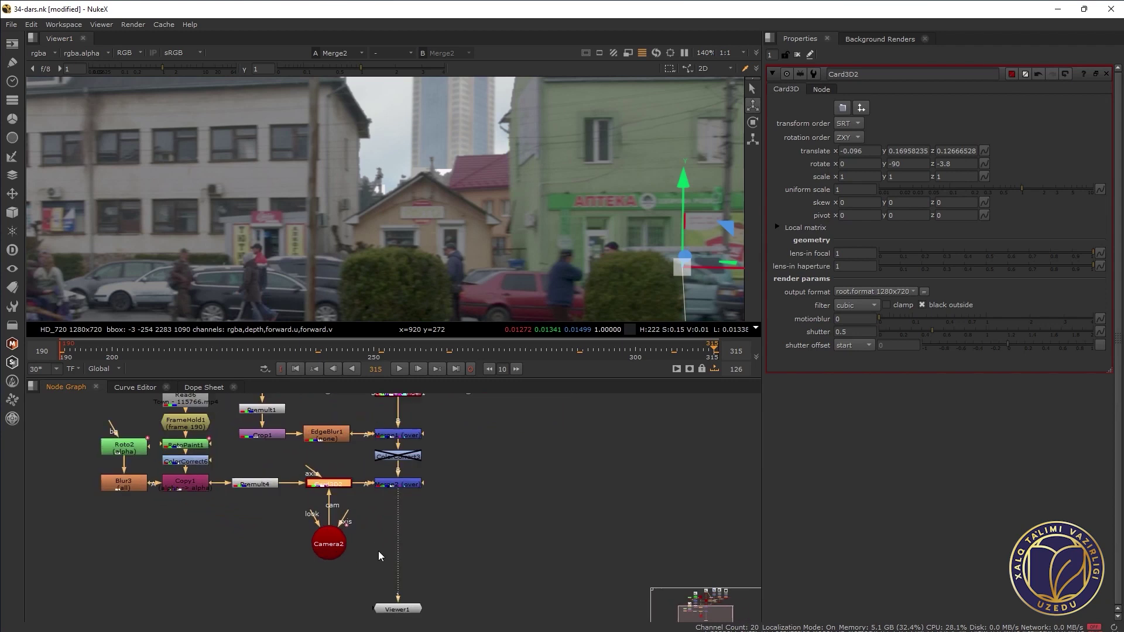
{"action": "left_click", "coordinate": [332, 549]}
Read in monitor.mp4 from the Desktop as Read7 and place it in the node graph
{"action": "scroll", "coordinate": [471, 556], "scroll_direction": "down", "scroll_amount": 2}
{"action": "scroll", "coordinate": [473, 557], "scroll_direction": "up", "scroll_amount": 2}
{"action": "scroll", "coordinate": [498, 474], "scroll_direction": "down", "scroll_amount": 2}
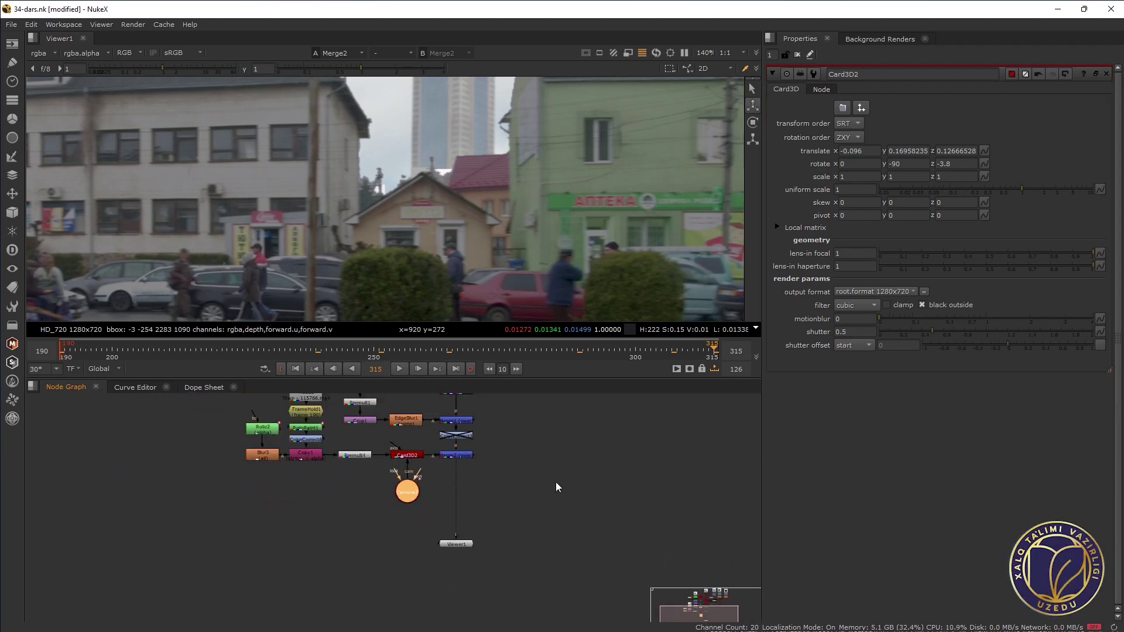
{"action": "scroll", "coordinate": [517, 525], "scroll_direction": "down", "scroll_amount": 2}
{"action": "left_click_drag", "start_coordinate": [572, 495], "coordinate": [466, 581]}
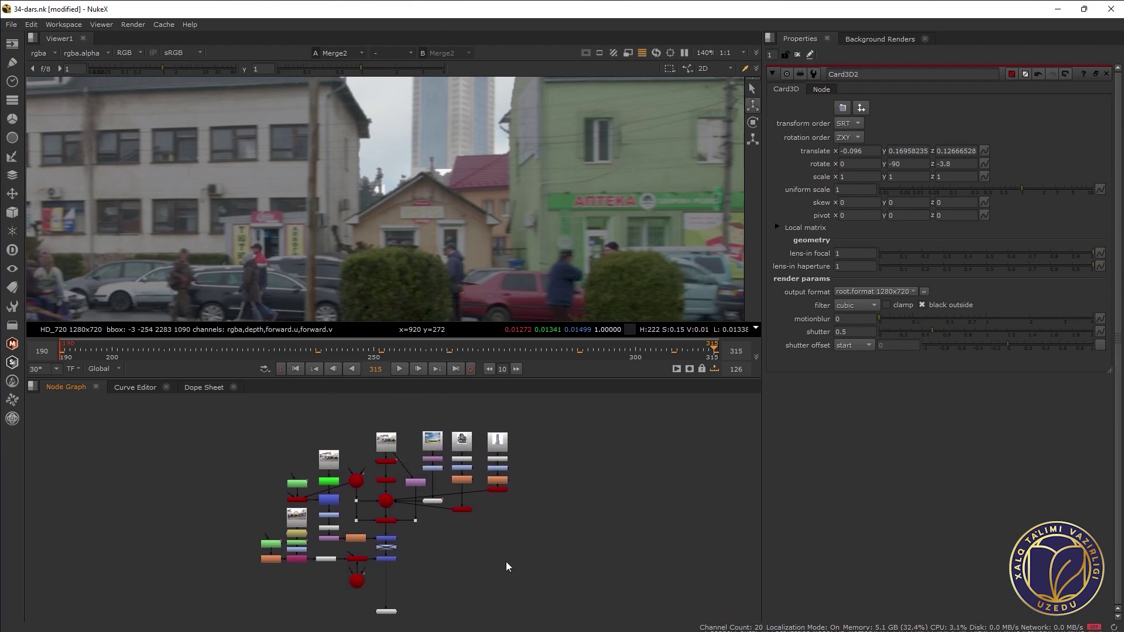
{"action": "key", "text": "r"}
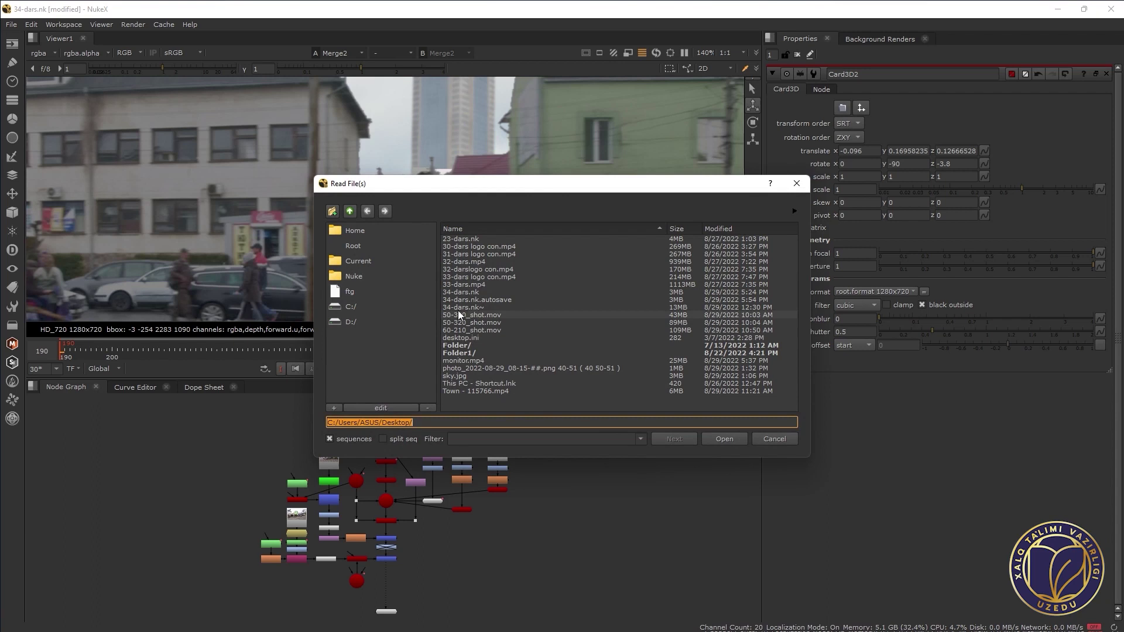
{"action": "left_click", "coordinate": [499, 361]}
{"action": "left_click", "coordinate": [715, 438]}
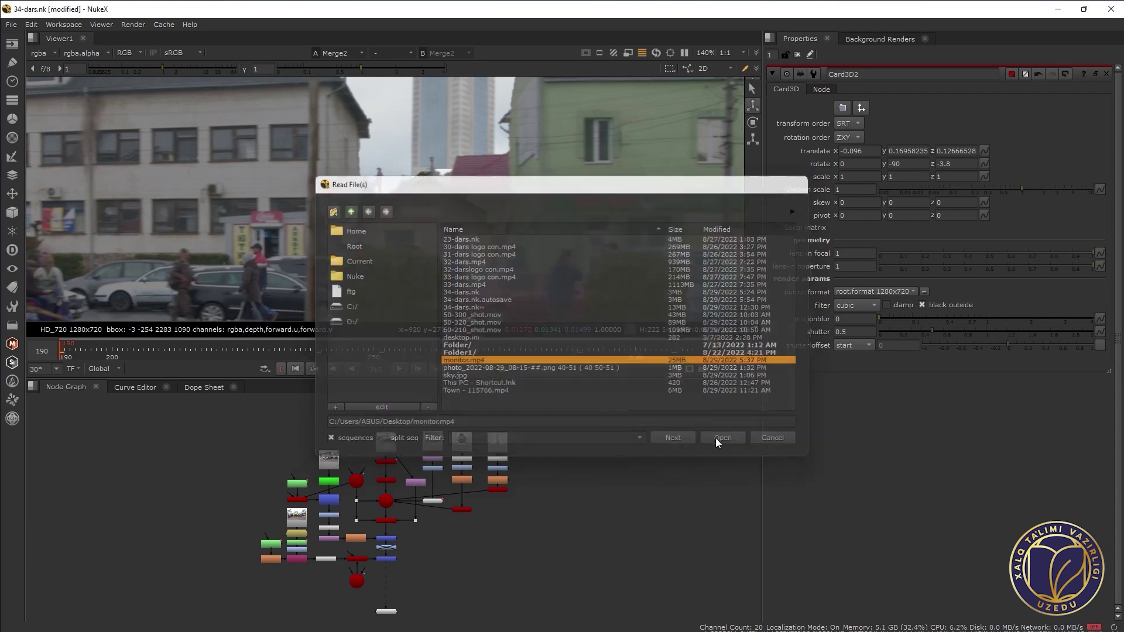
{"action": "scroll", "coordinate": [427, 511], "scroll_direction": "up", "scroll_amount": 2}
{"action": "scroll", "coordinate": [356, 546], "scroll_direction": "up", "scroll_amount": 2}
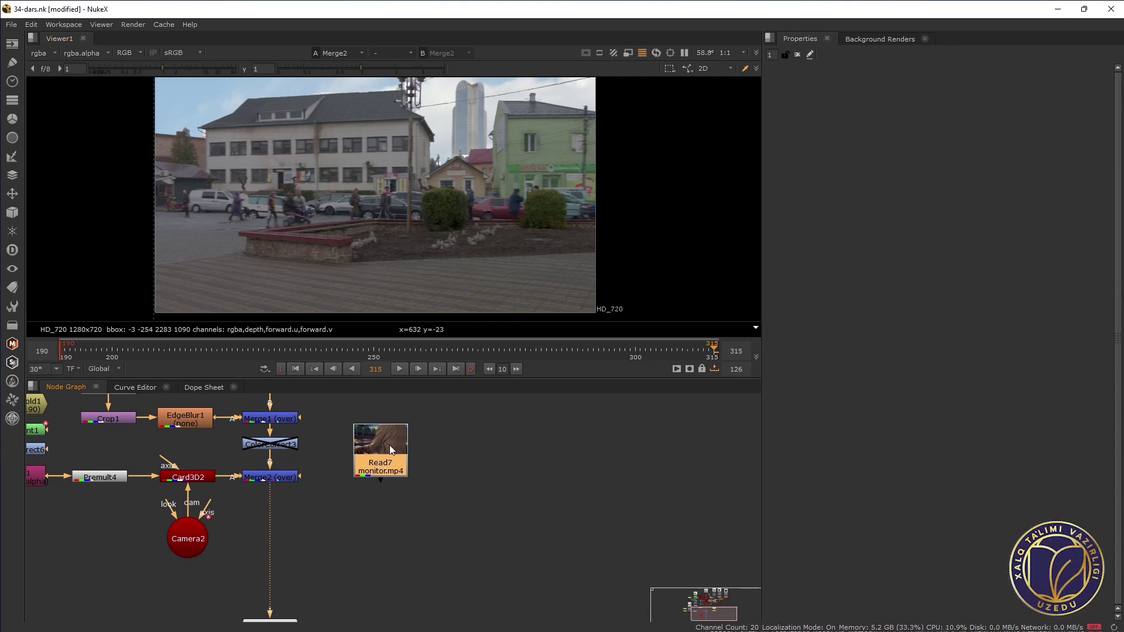
{"action": "left_click_drag", "start_coordinate": [408, 495], "coordinate": [408, 503]}
{"action": "left_click", "coordinate": [328, 574]}
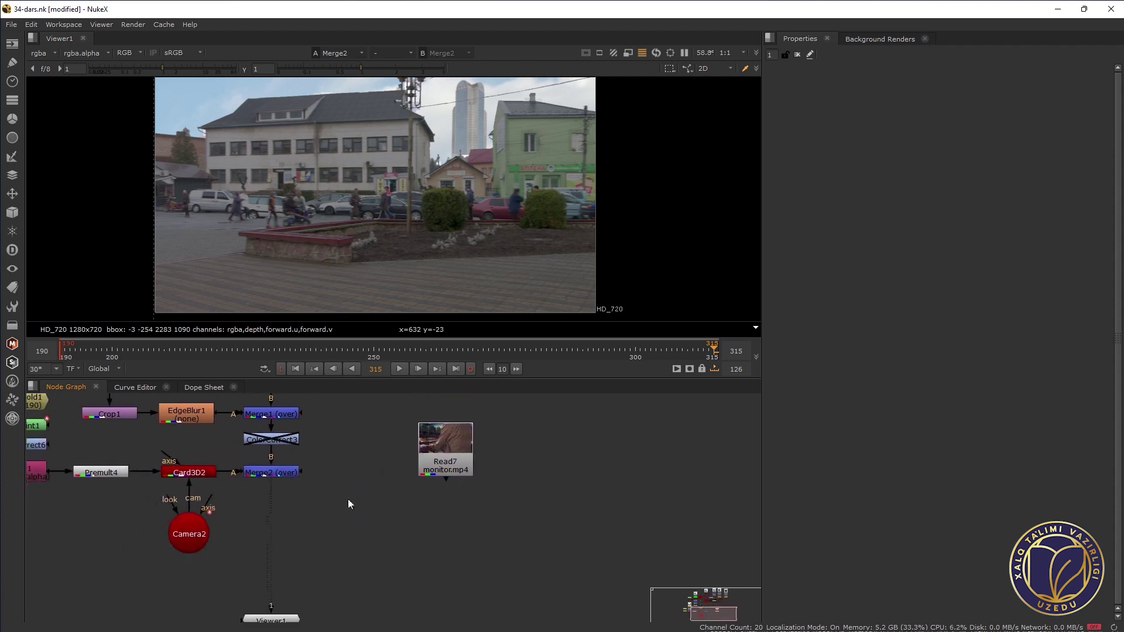
Insert Merge3 before the Viewer with its A input fed by the monitor.mp4 Read7
{"action": "key", "text": "m"}
{"action": "mouse_move", "coordinate": [307, 530]}
{"action": "left_mouse_down"}
{"action": "mouse_move", "coordinate": [271, 525]}
{"action": "mouse_move", "coordinate": [453, 495]}
{"action": "mouse_move", "coordinate": [448, 449]}
{"action": "left_mouse_up"}
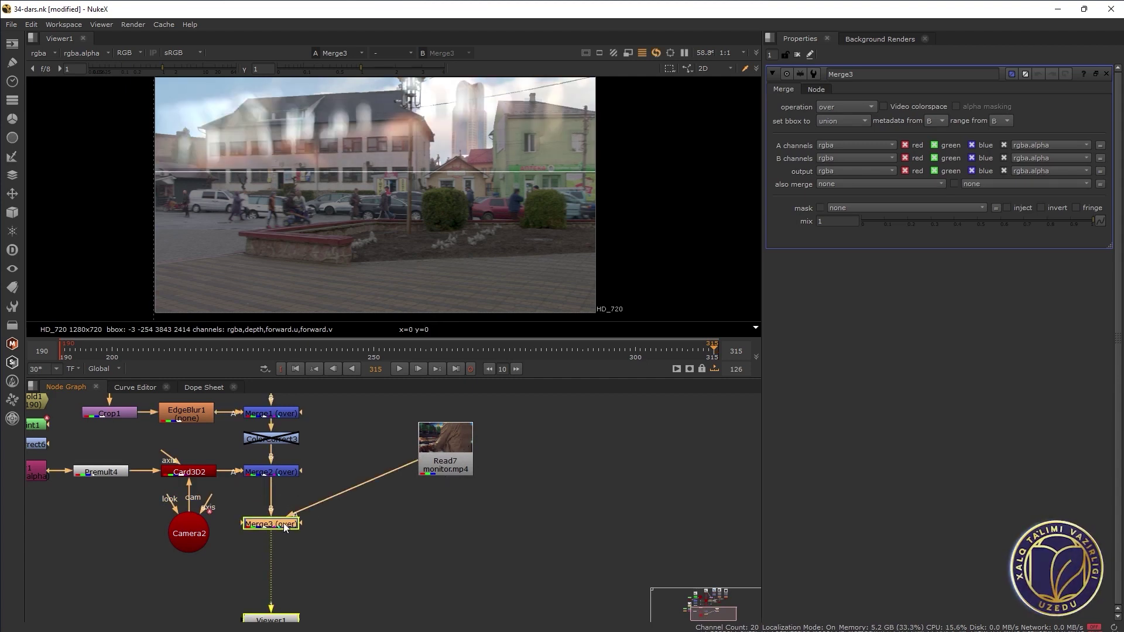
{"action": "left_click_drag", "start_coordinate": [283, 522], "coordinate": [285, 513]}
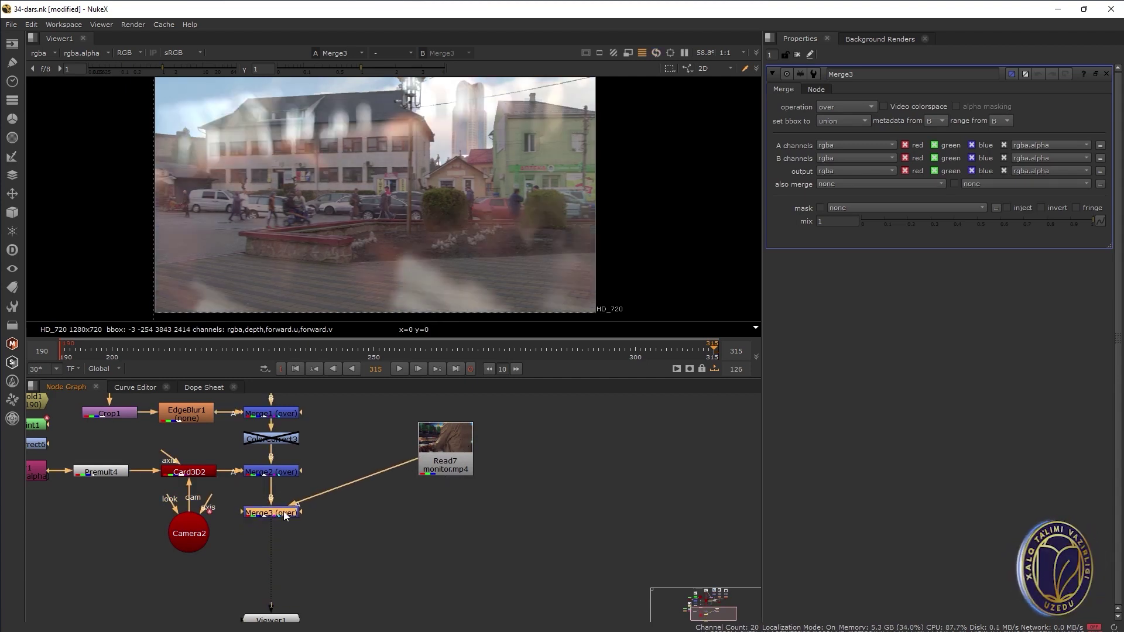
{"action": "left_click", "coordinate": [443, 444]}
{"action": "scroll", "coordinate": [459, 188], "scroll_direction": "down", "scroll_amount": 2}
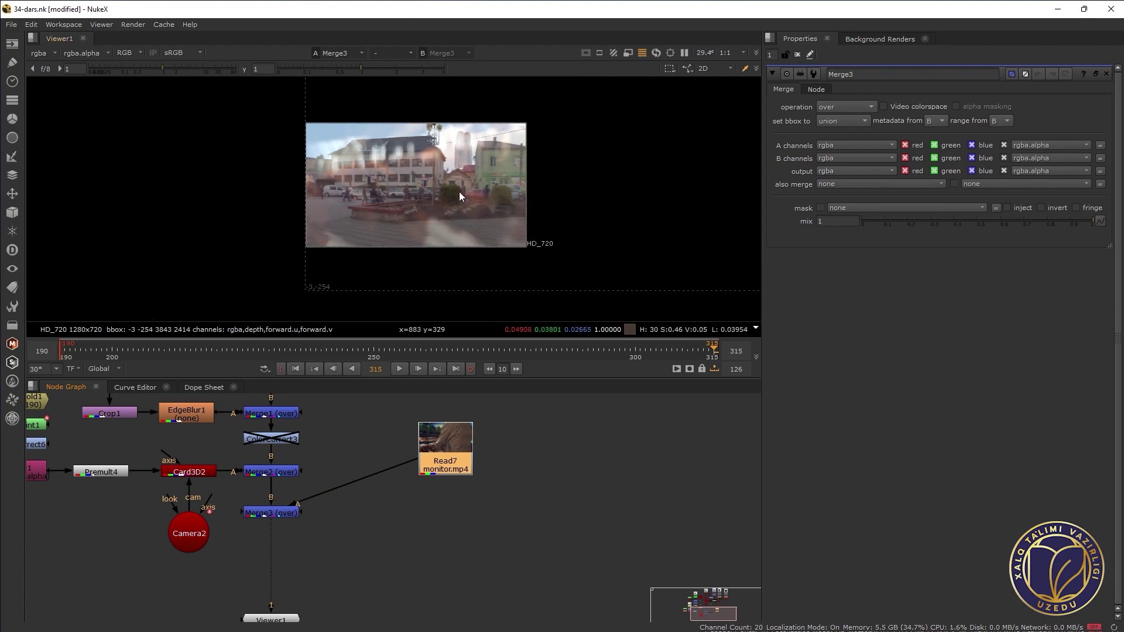
{"action": "scroll", "coordinate": [459, 196], "scroll_direction": "down", "scroll_amount": 3}
{"action": "scroll", "coordinate": [444, 215], "scroll_direction": "up", "scroll_amount": 1}
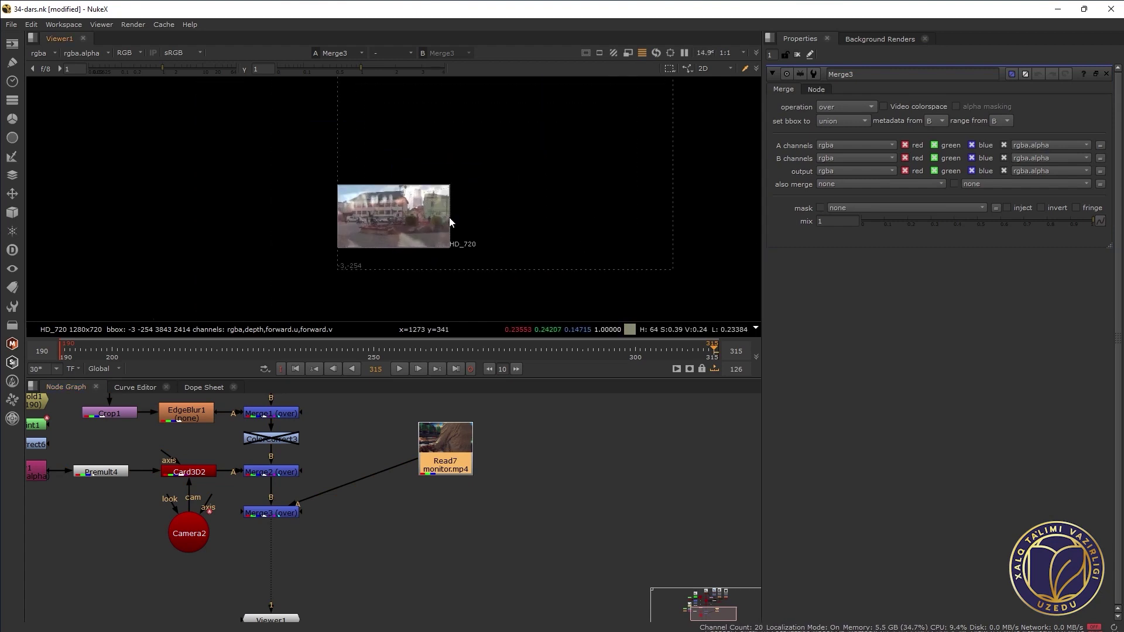
{"action": "left_click_drag", "start_coordinate": [450, 222], "coordinate": [443, 240]}
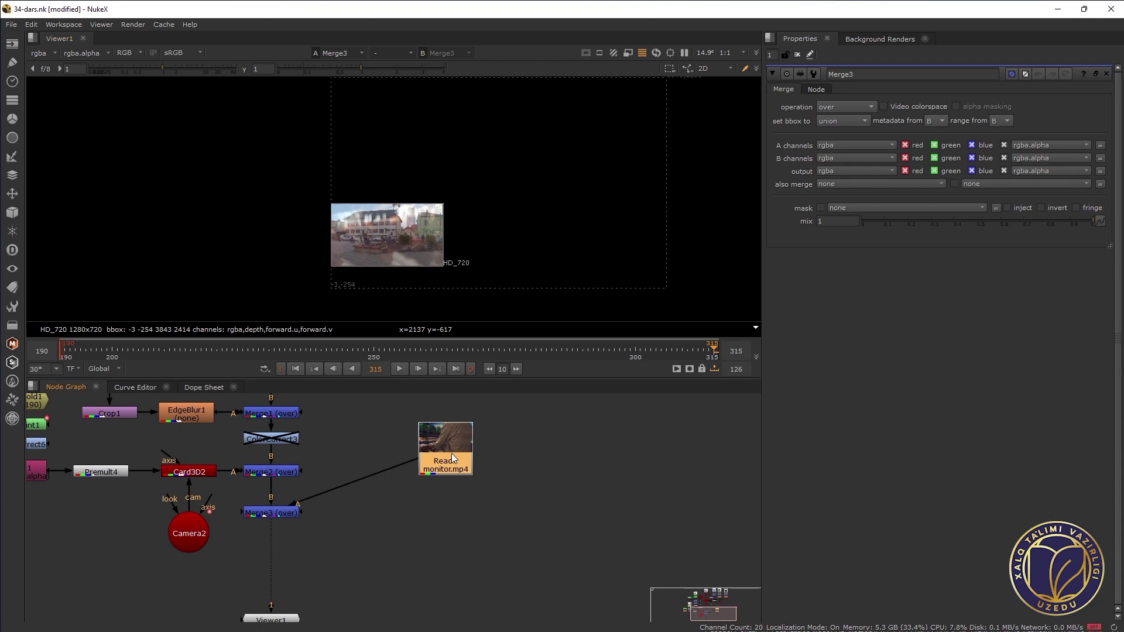
Add Reformat2 under Read7 with resize type set to fill
{"action": "key", "text": "Tab"}
{"action": "left_click", "coordinate": [368, 474]}
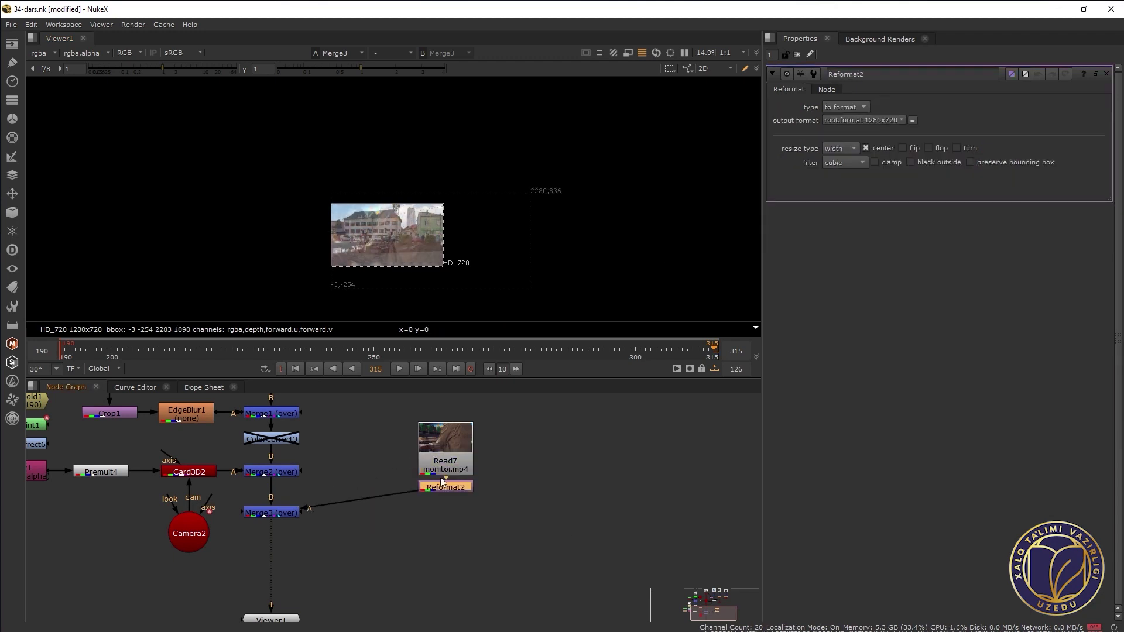
{"action": "left_click_drag", "start_coordinate": [446, 491], "coordinate": [445, 502]}
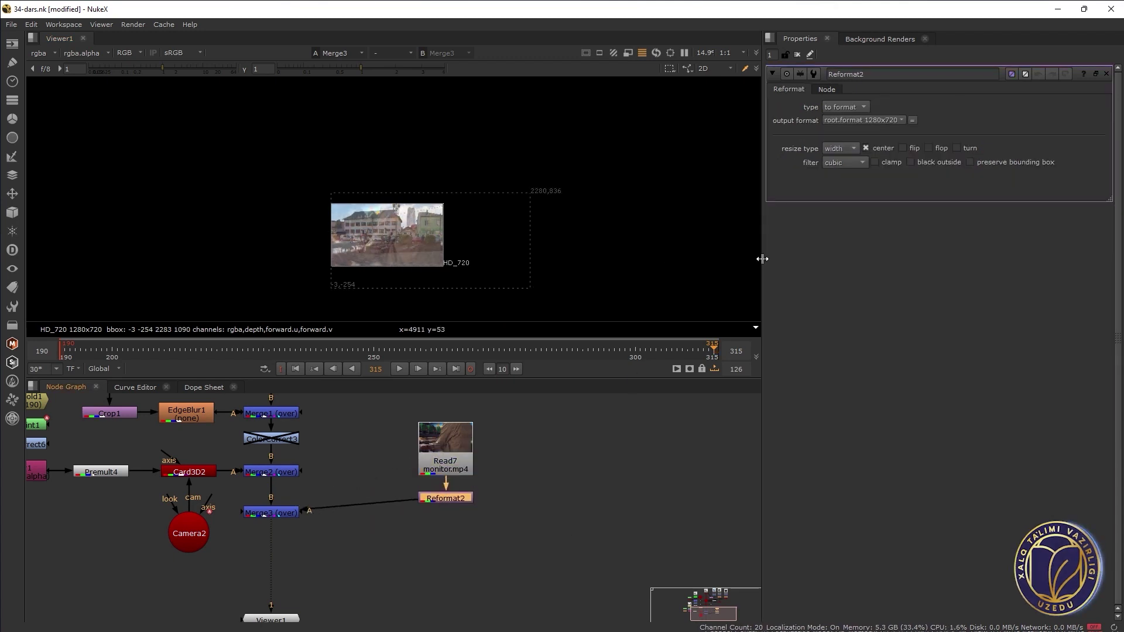
{"action": "left_click", "coordinate": [834, 148]}
{"action": "left_click", "coordinate": [845, 183]}
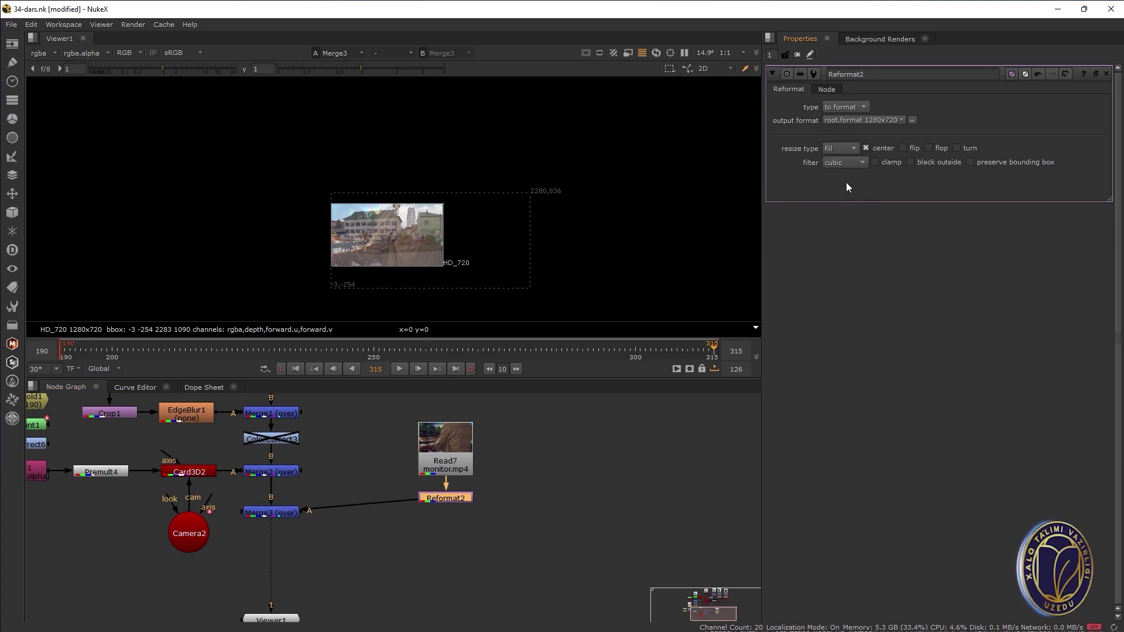
{"action": "scroll", "coordinate": [423, 251], "scroll_direction": "up", "scroll_amount": 2}
{"action": "left_click_drag", "start_coordinate": [433, 261], "coordinate": [434, 234]}
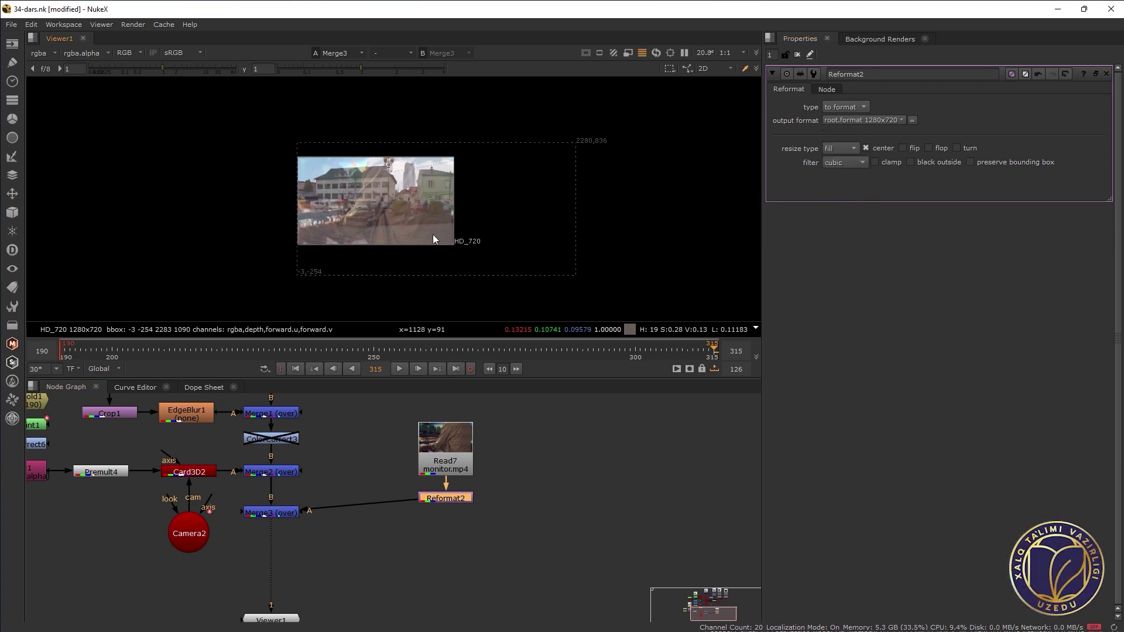
Duplicate Camera2 as Camera3 and place it to the right of the graph
{"action": "scroll", "coordinate": [468, 509], "scroll_direction": "down", "scroll_amount": 3}
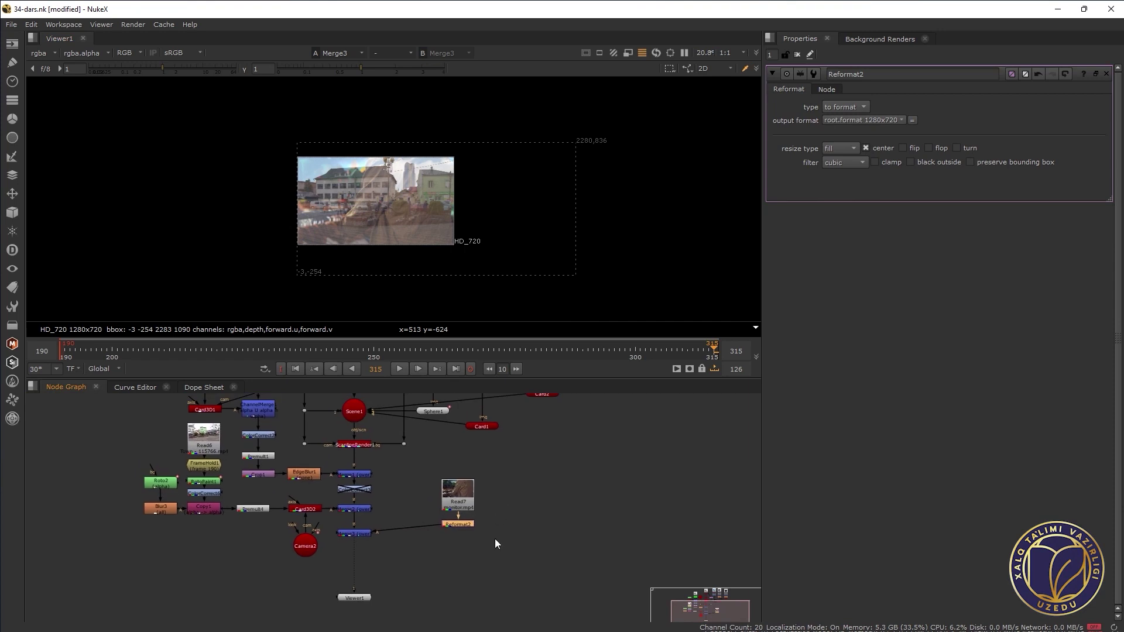
{"action": "left_click_drag", "start_coordinate": [470, 498], "coordinate": [451, 460]}
{"action": "scroll", "coordinate": [430, 519], "scroll_direction": "up", "scroll_amount": 2}
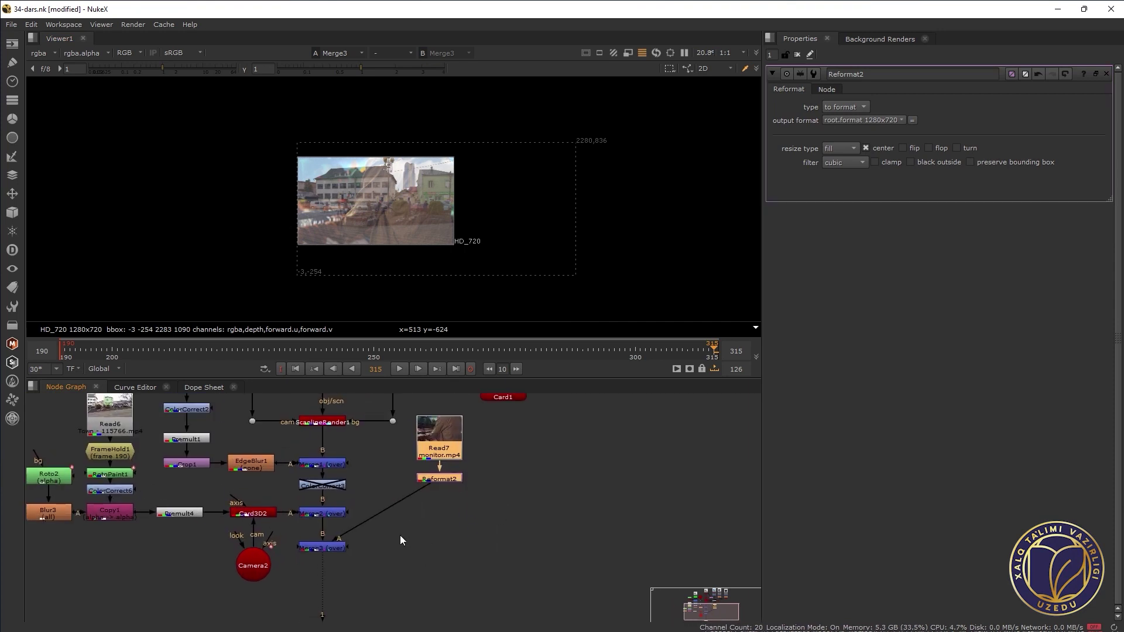
{"action": "left_click", "coordinate": [431, 546]}
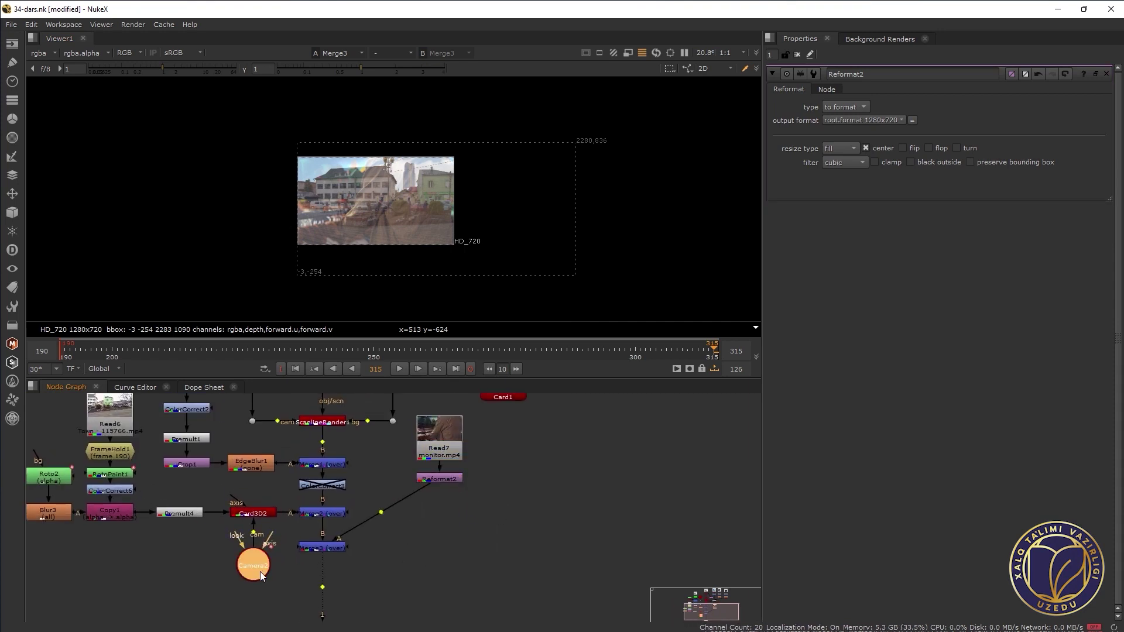
{"action": "left_click", "coordinate": [407, 579]}
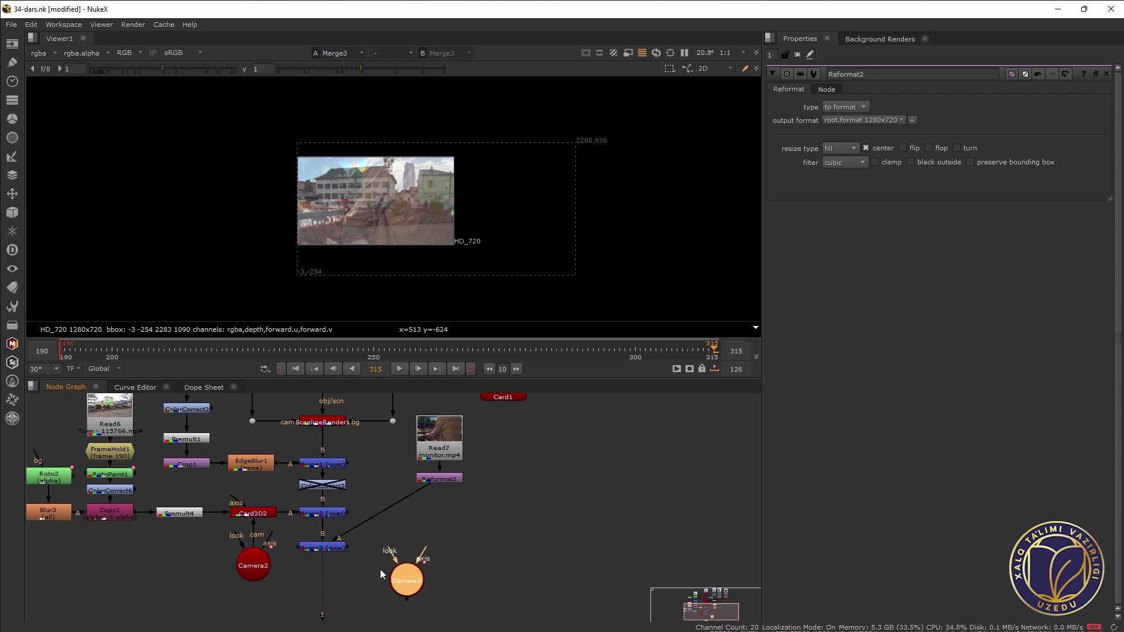
{"action": "left_click_drag", "start_coordinate": [521, 558], "coordinate": [523, 539]}
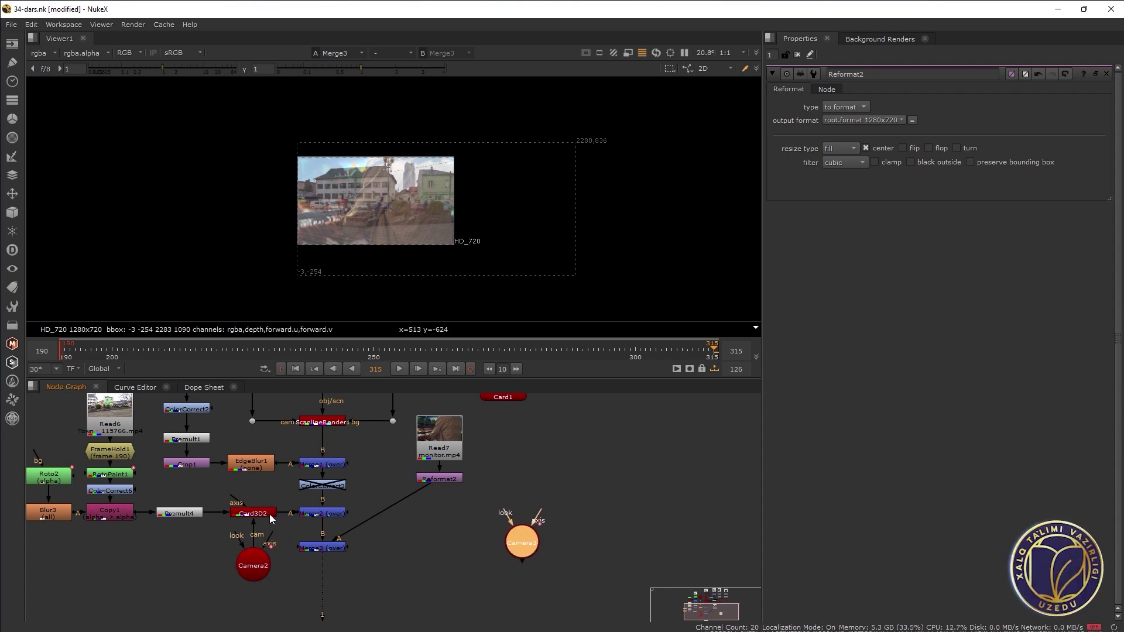
Add Card3D3 after Reformat2 into Merge3's A input, with Camera3 on its cam input
{"action": "left_click", "coordinate": [269, 514]}
{"action": "left_click", "coordinate": [401, 555]}
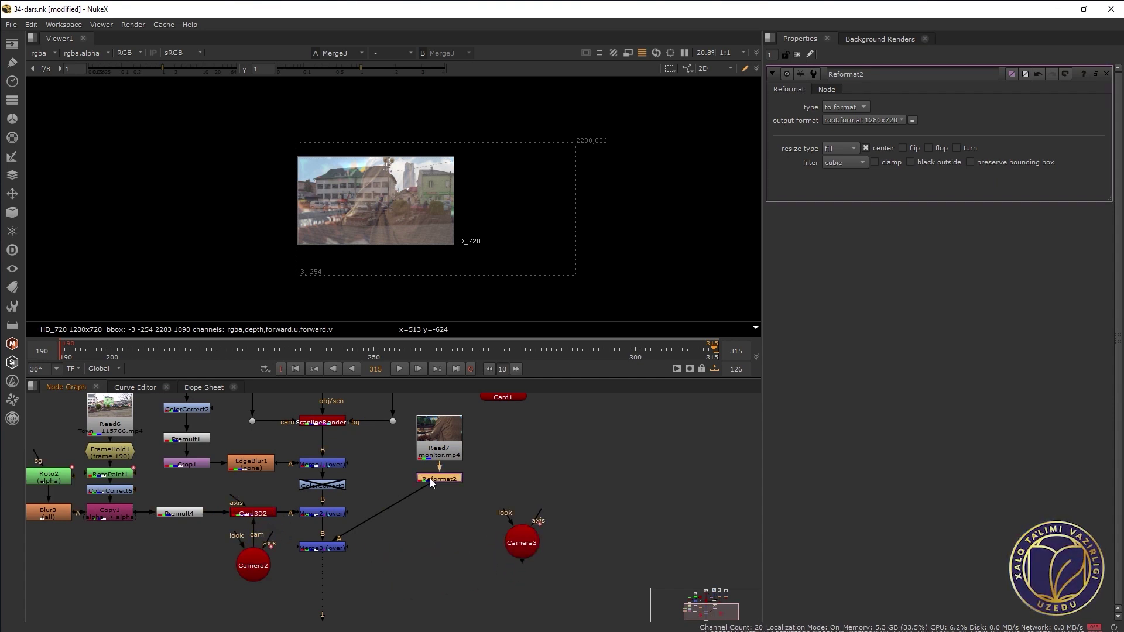
{"action": "key", "text": "Tab"}
{"action": "type", "text": "card"}
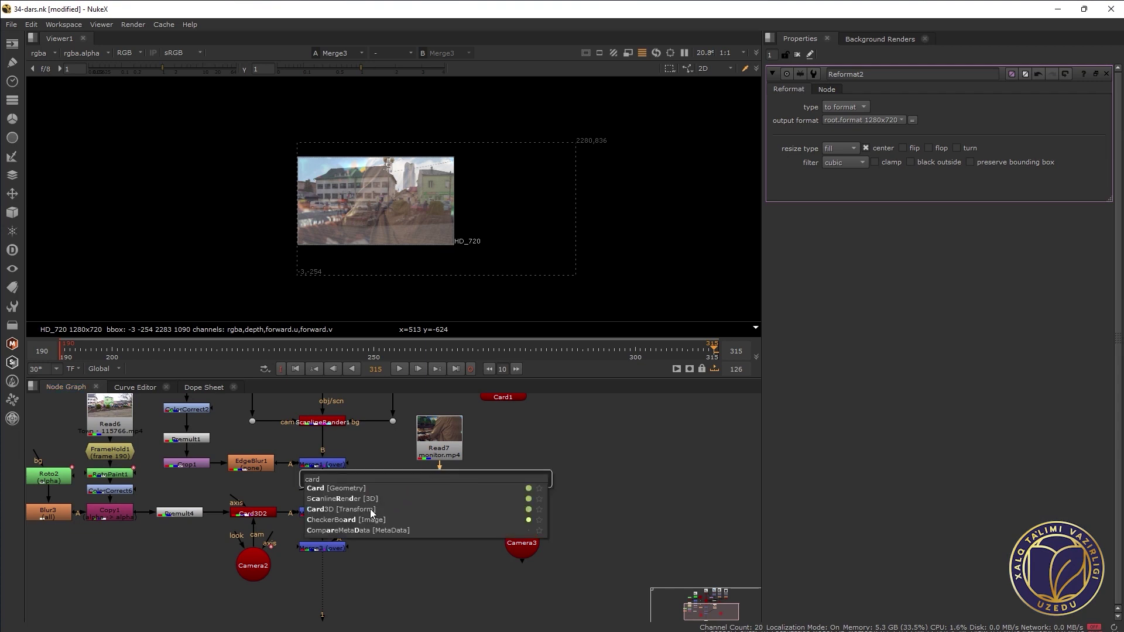
{"action": "left_click", "coordinate": [371, 509]}
{"action": "left_click_drag", "start_coordinate": [438, 493], "coordinate": [445, 551]}
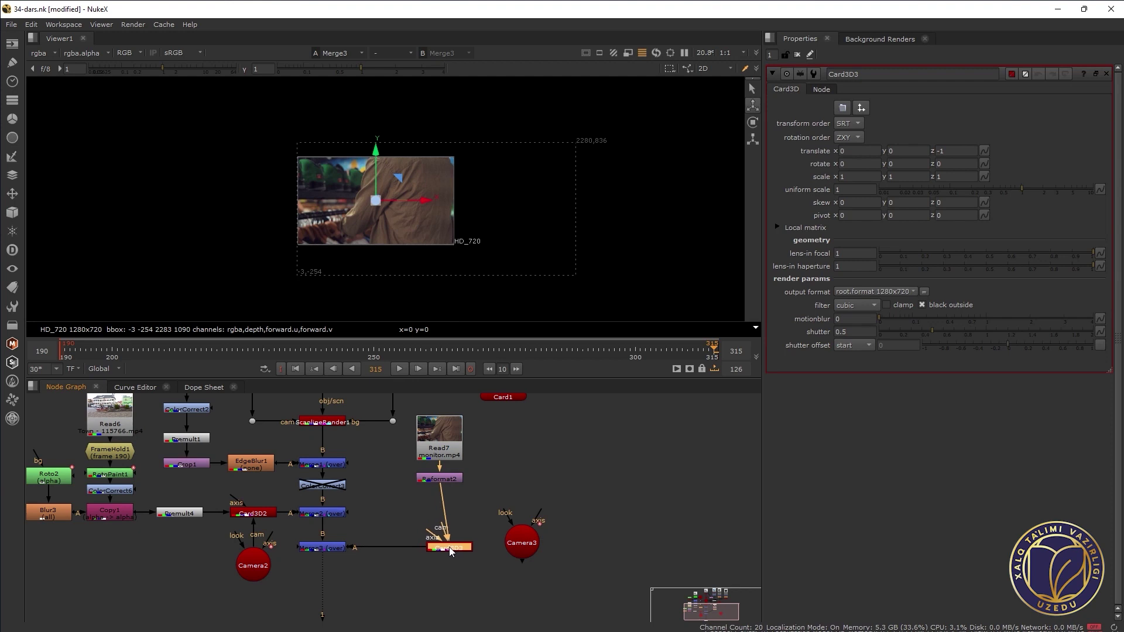
{"action": "left_click_drag", "start_coordinate": [433, 524], "coordinate": [521, 547]}
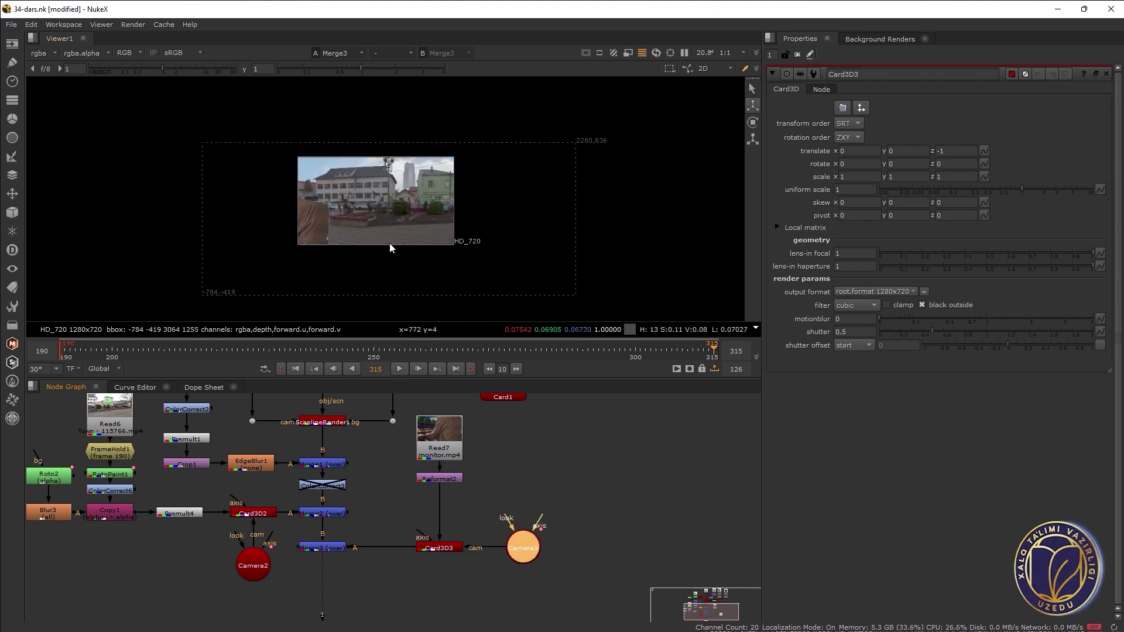
Set Card3D3 to translate z -0.206, rotate y -90 and uniform scale 0.52
{"action": "key", "text": "Tab"}
{"action": "key", "text": "Tab"}
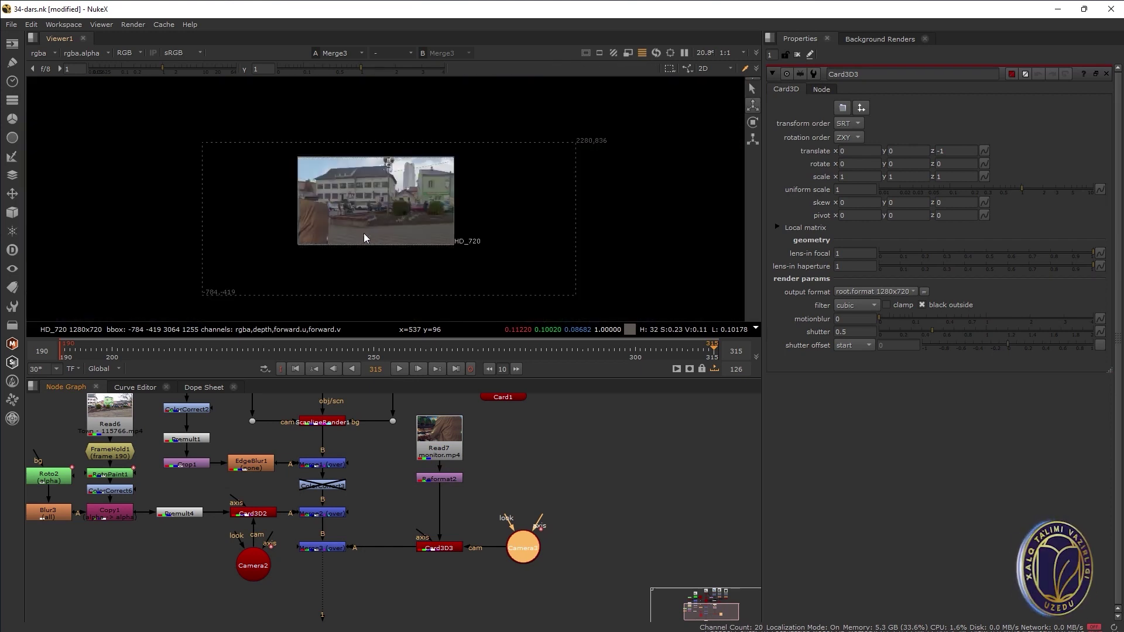
{"action": "scroll", "coordinate": [384, 230], "scroll_direction": "up", "scroll_amount": 1}
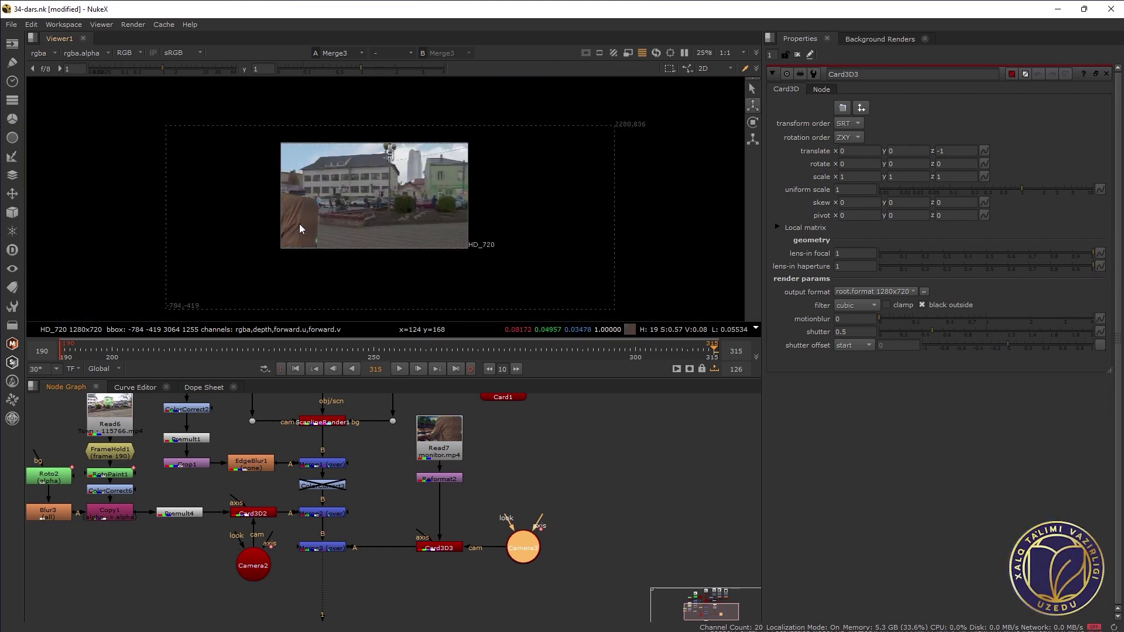
{"action": "left_click", "coordinate": [448, 548]}
{"action": "left_click_drag", "start_coordinate": [346, 234], "coordinate": [425, 190]}
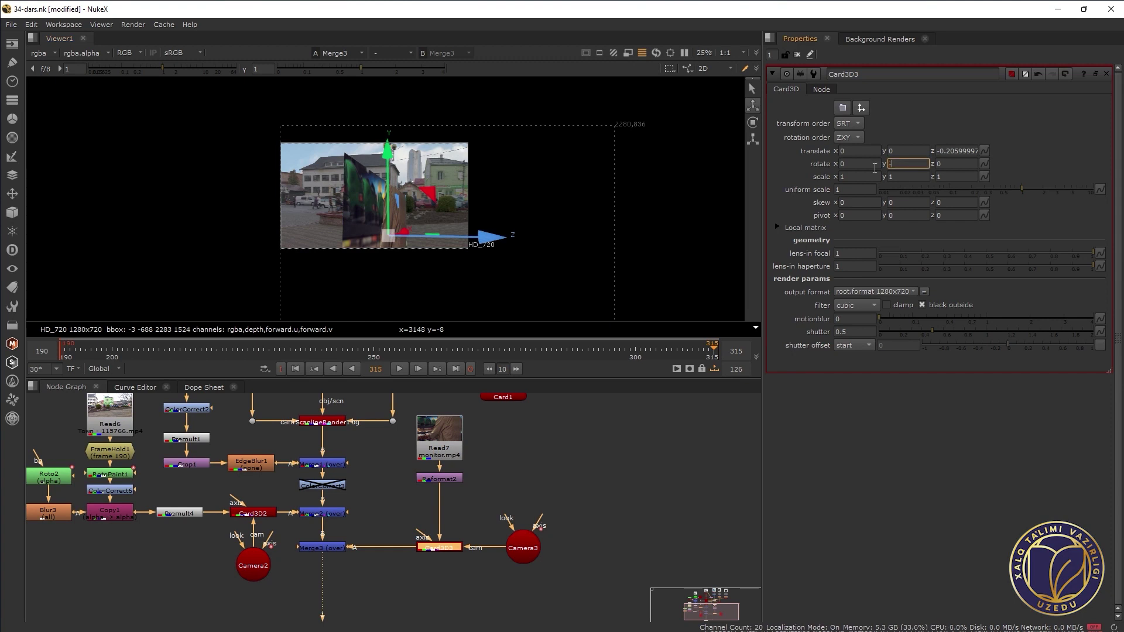
{"action": "type", "text": "90"}
{"action": "key", "text": "Return"}
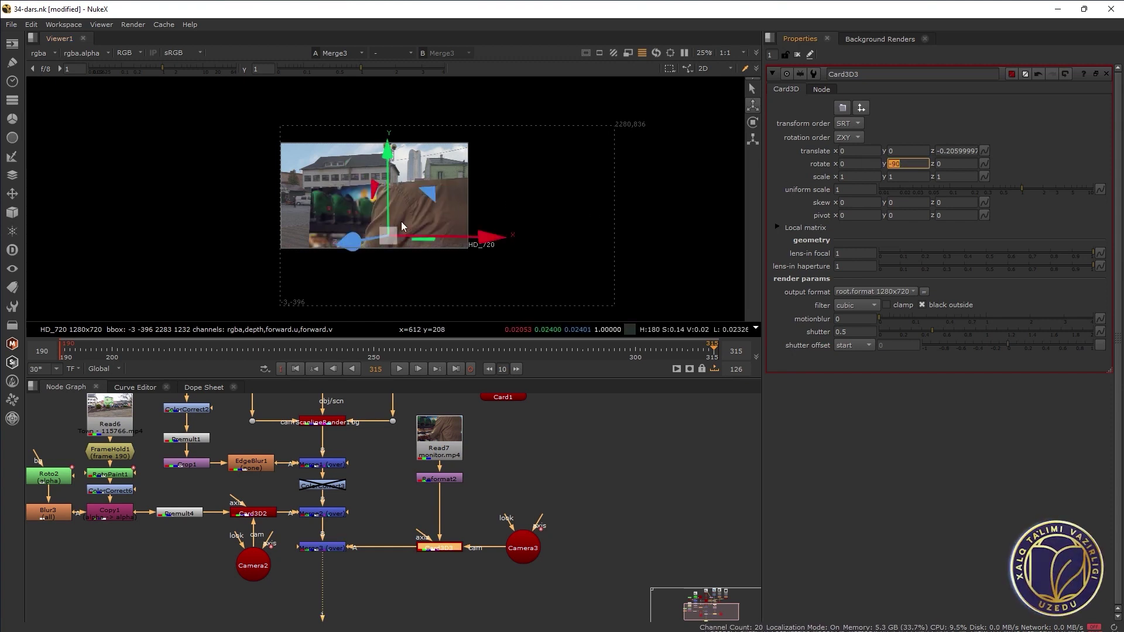
{"action": "left_click_drag", "start_coordinate": [1022, 189], "coordinate": [1002, 192]}
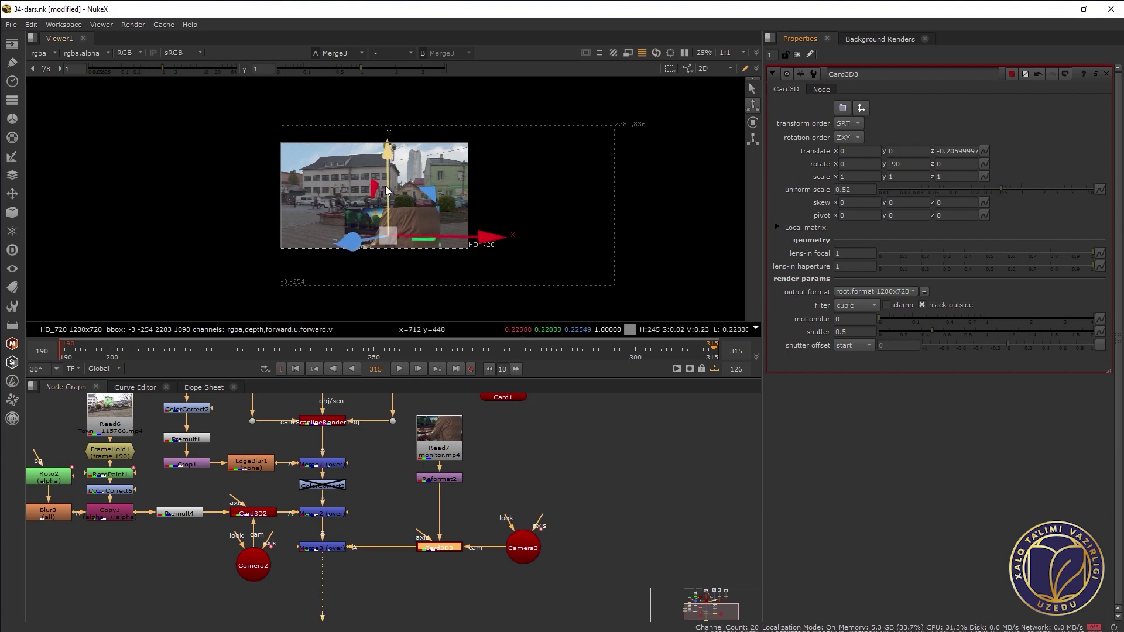
{"action": "scroll", "coordinate": [391, 189], "scroll_direction": "up", "scroll_amount": 3}
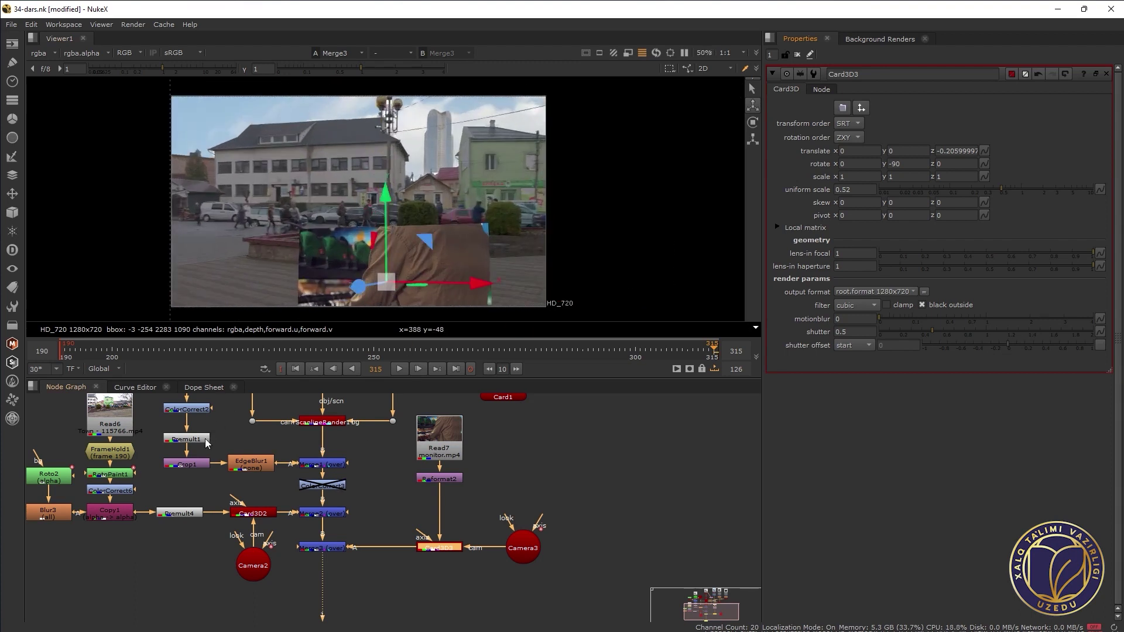
{"action": "left_click_drag", "start_coordinate": [339, 404], "coordinate": [331, 511]}
{"action": "left_click", "coordinate": [328, 436]}
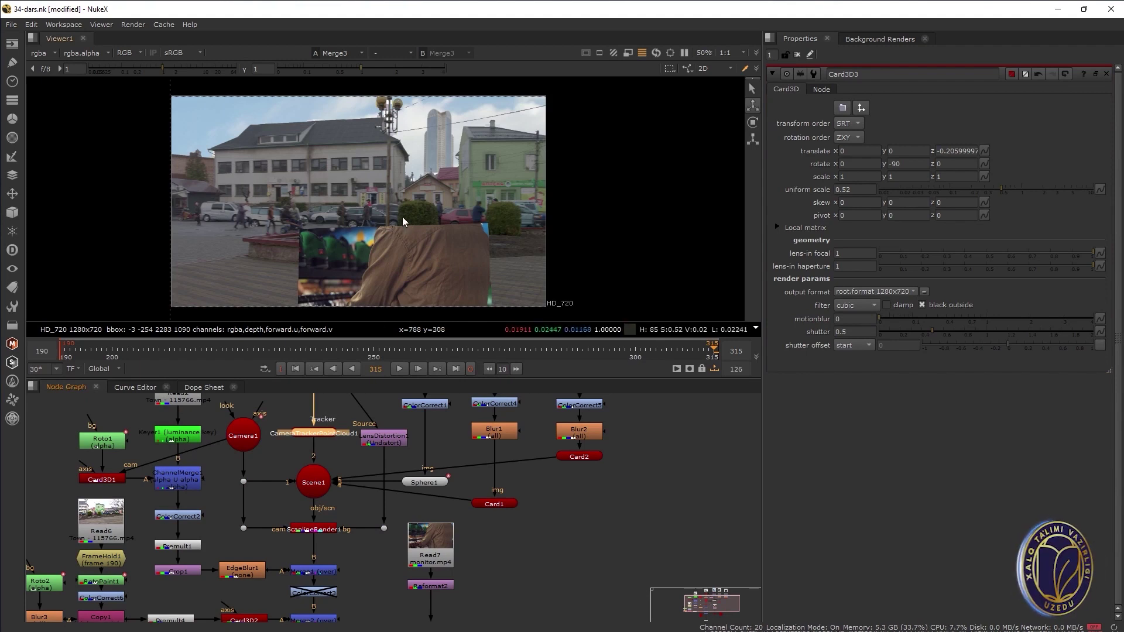
Move Card3D3 to translate x -0.15, y 0.251 and reduce its uniform scale to 0.3
{"action": "key", "text": "Tab"}
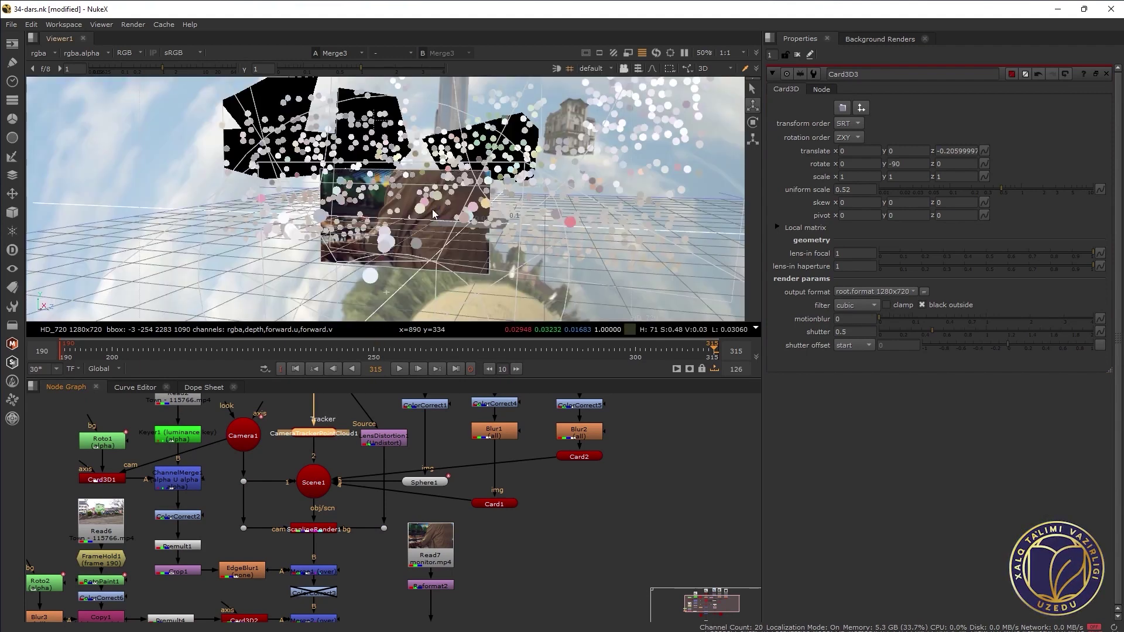
{"action": "mouse_move", "coordinate": [556, 203]}
{"action": "left_mouse_down"}
{"action": "mouse_move", "coordinate": [425, 267]}
{"action": "mouse_move", "coordinate": [410, 223]}
{"action": "left_mouse_up"}
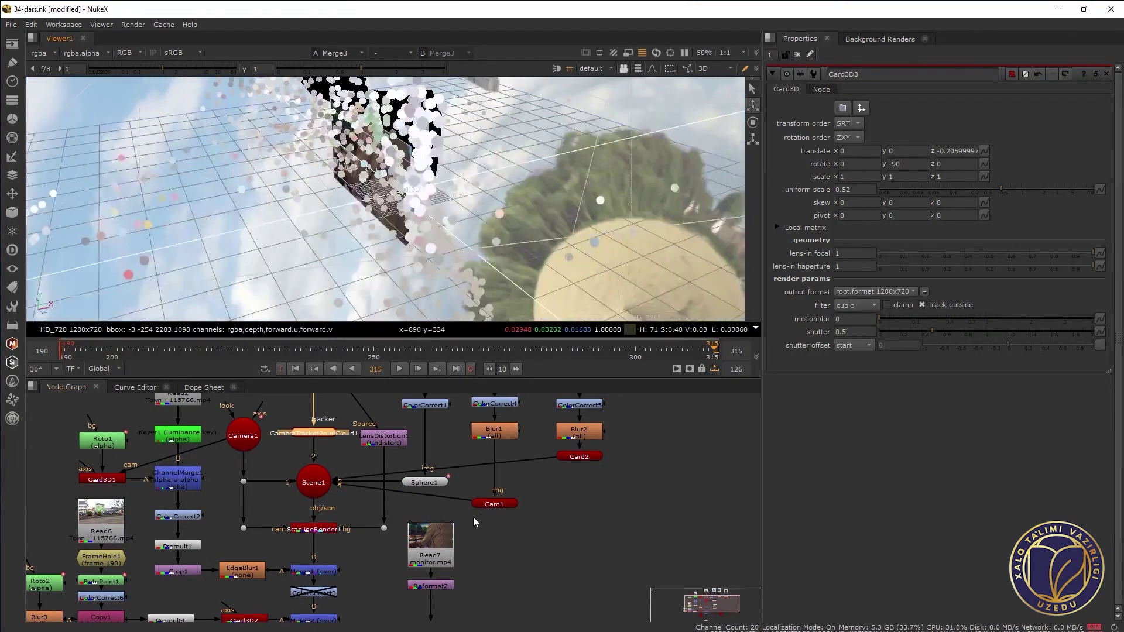
{"action": "left_click_drag", "start_coordinate": [413, 578], "coordinate": [458, 487]}
{"action": "left_click", "coordinate": [433, 550]}
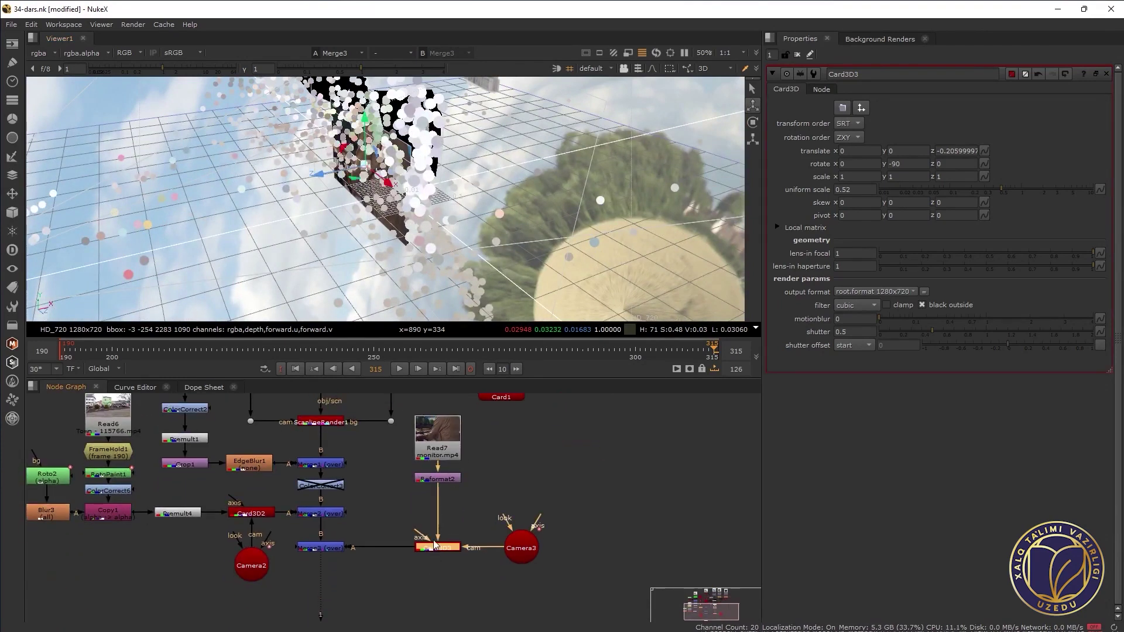
{"action": "left_click_drag", "start_coordinate": [507, 261], "coordinate": [473, 263]}
{"action": "left_click_drag", "start_coordinate": [379, 202], "coordinate": [380, 131]}
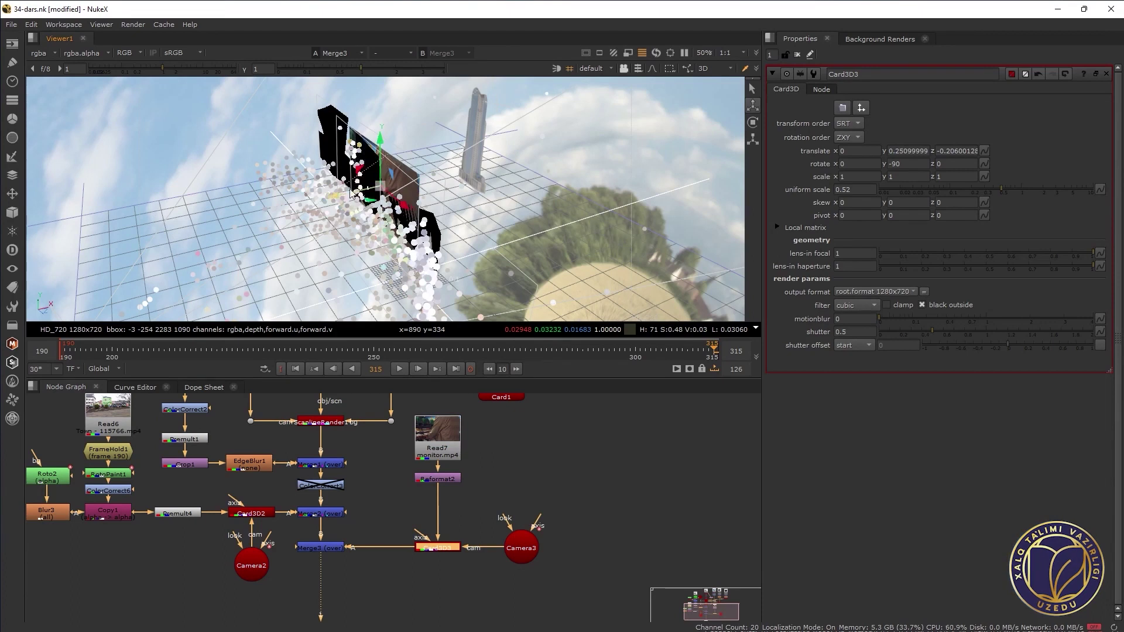
{"action": "left_click_drag", "start_coordinate": [346, 198], "coordinate": [313, 192]}
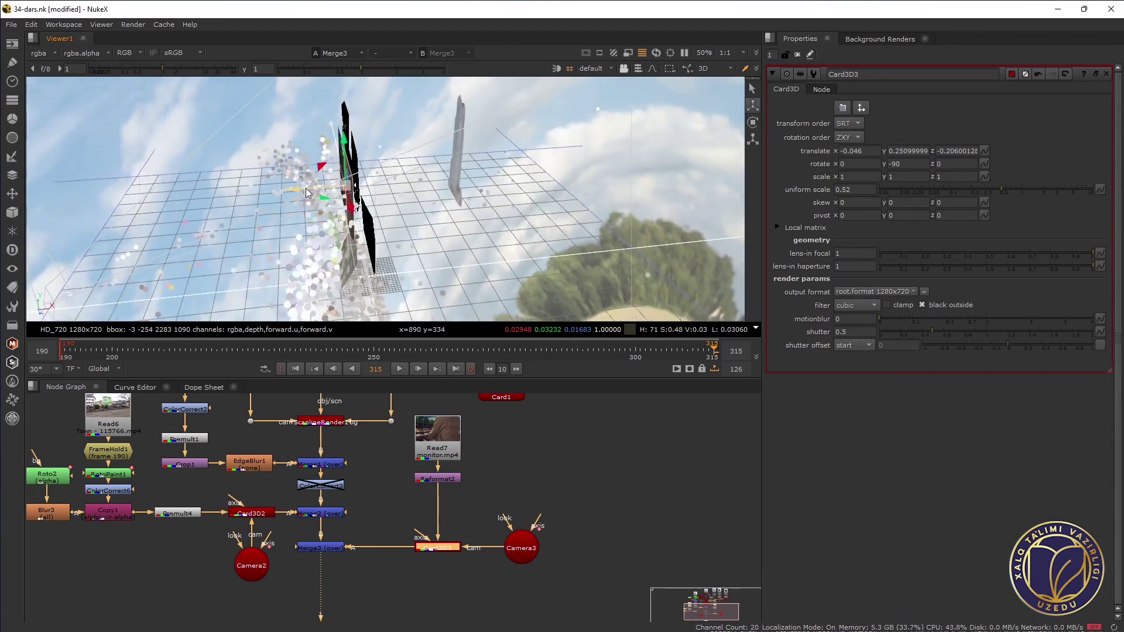
{"action": "left_click_drag", "start_coordinate": [307, 192], "coordinate": [295, 193]}
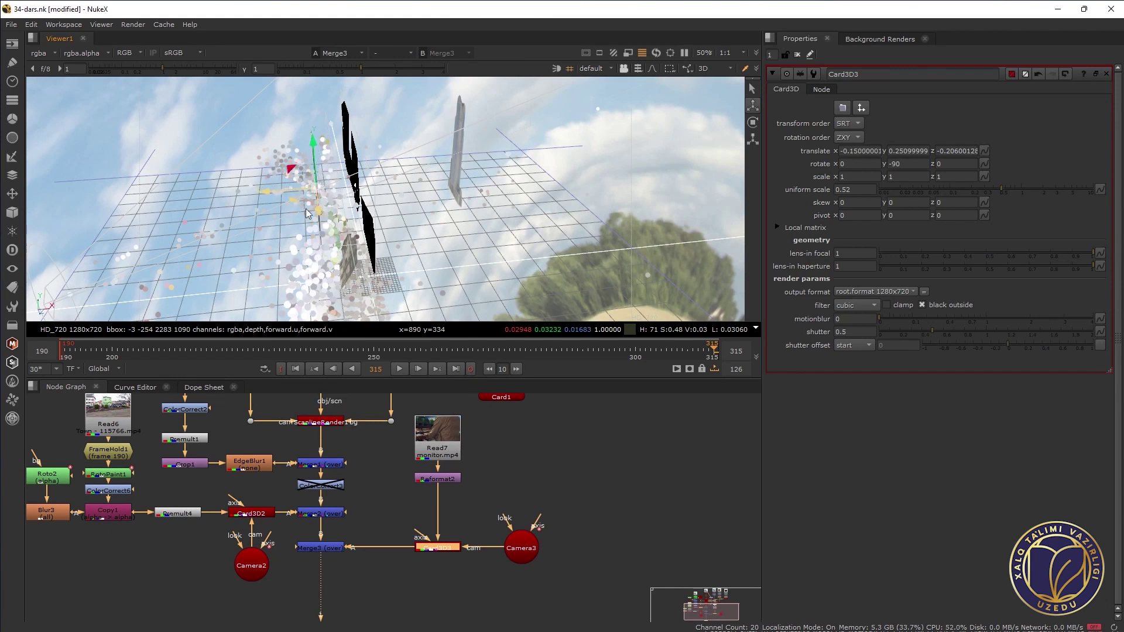
{"action": "left_click_drag", "start_coordinate": [323, 300], "coordinate": [635, 257]}
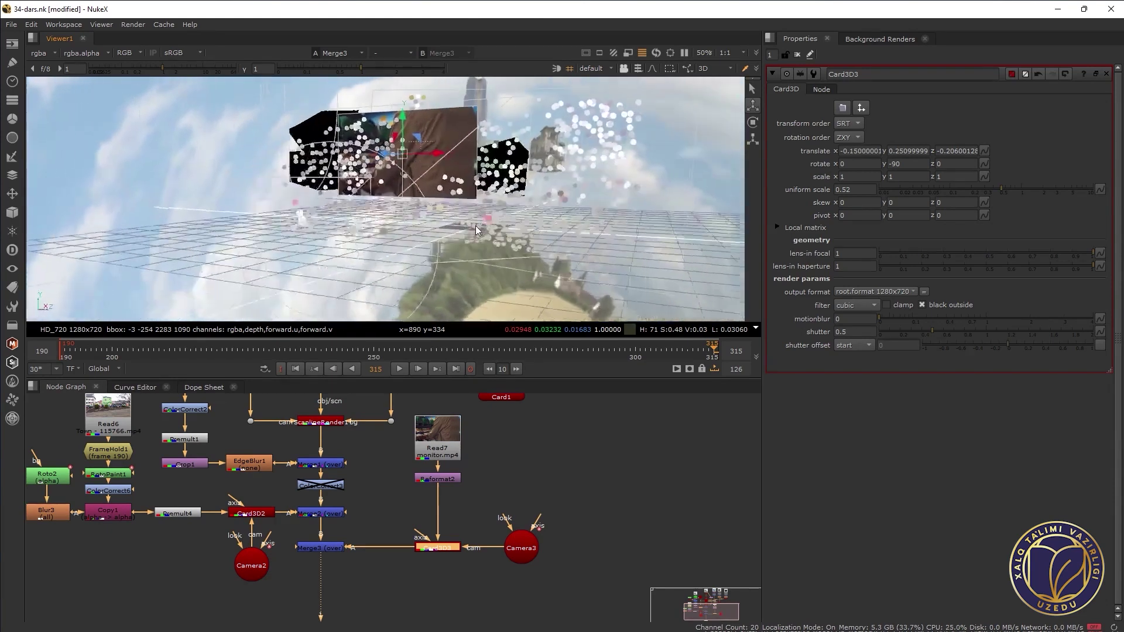
{"action": "left_click_drag", "start_coordinate": [1002, 189], "coordinate": [984, 189]}
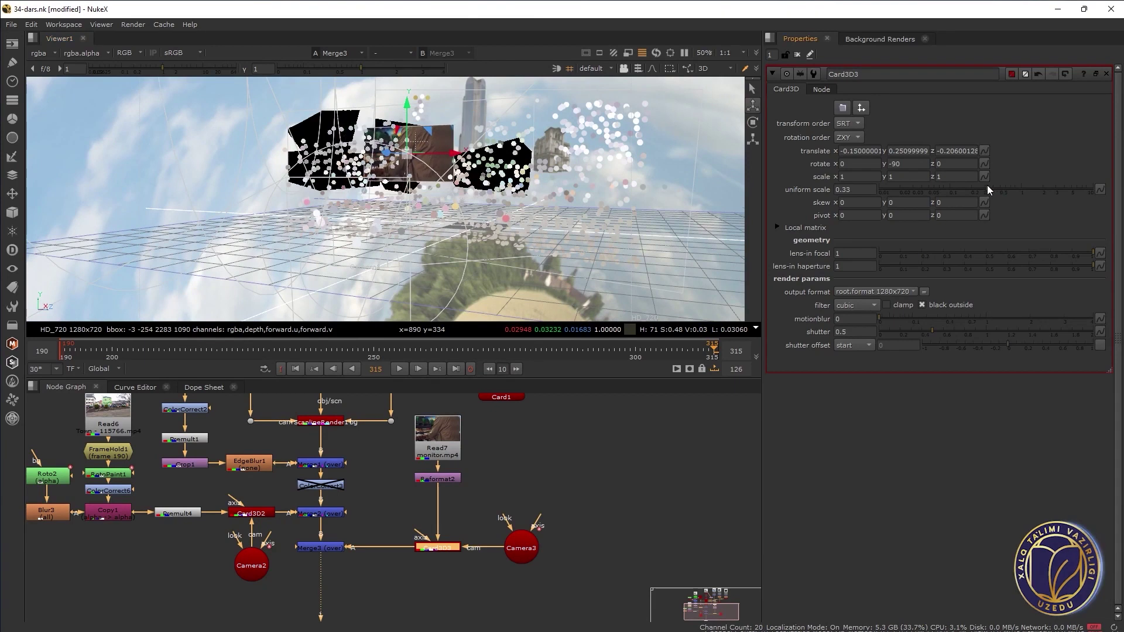
{"action": "left_click", "coordinate": [418, 203]}
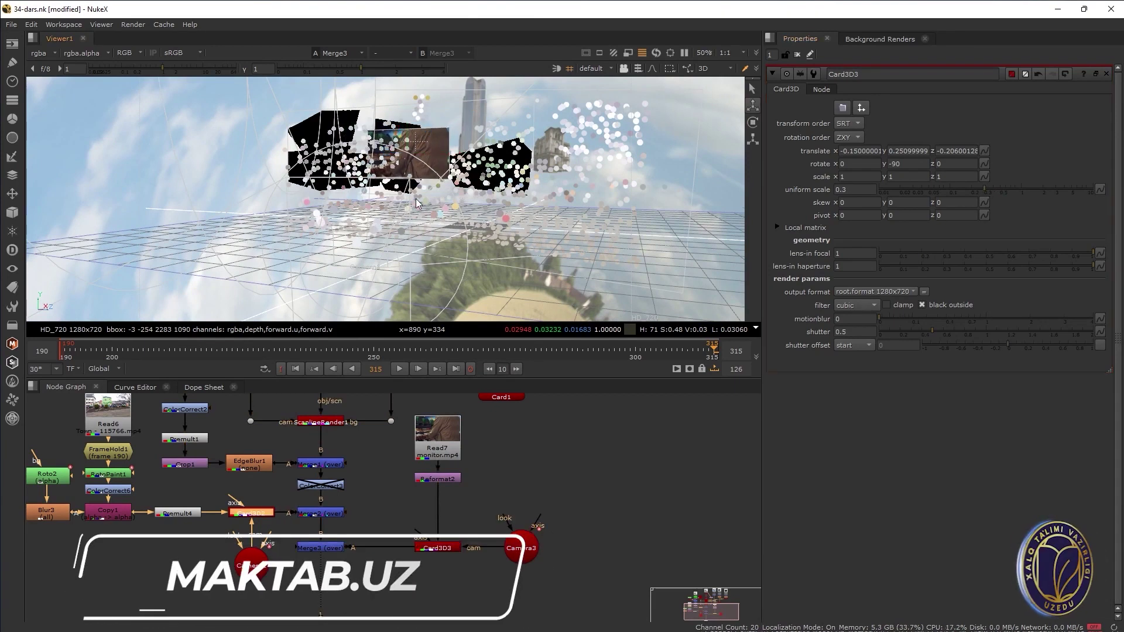
In the fitted 2D composite, reduce Card3D3's uniform scale to 0.041
{"action": "key", "text": "Tab"}
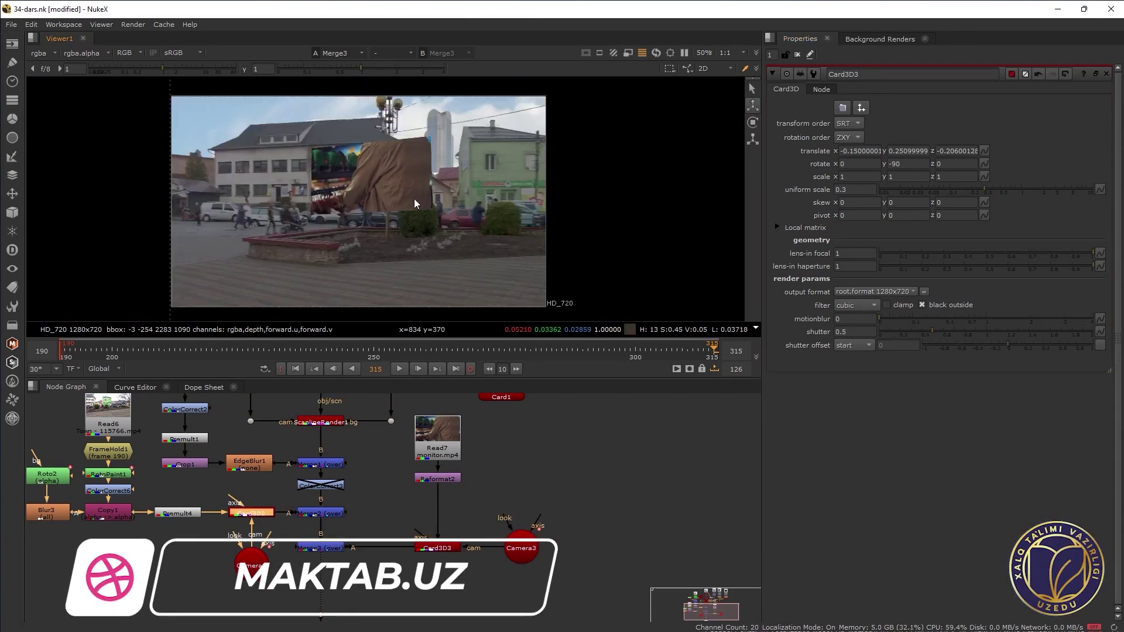
{"action": "key", "text": "f"}
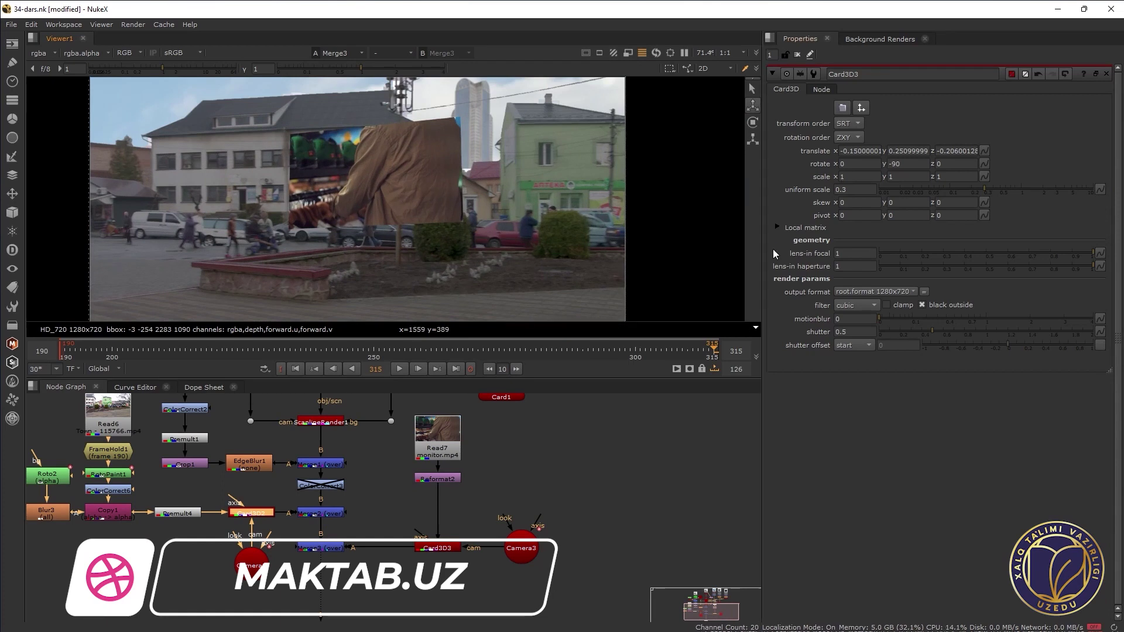
{"action": "left_click", "coordinate": [443, 554]}
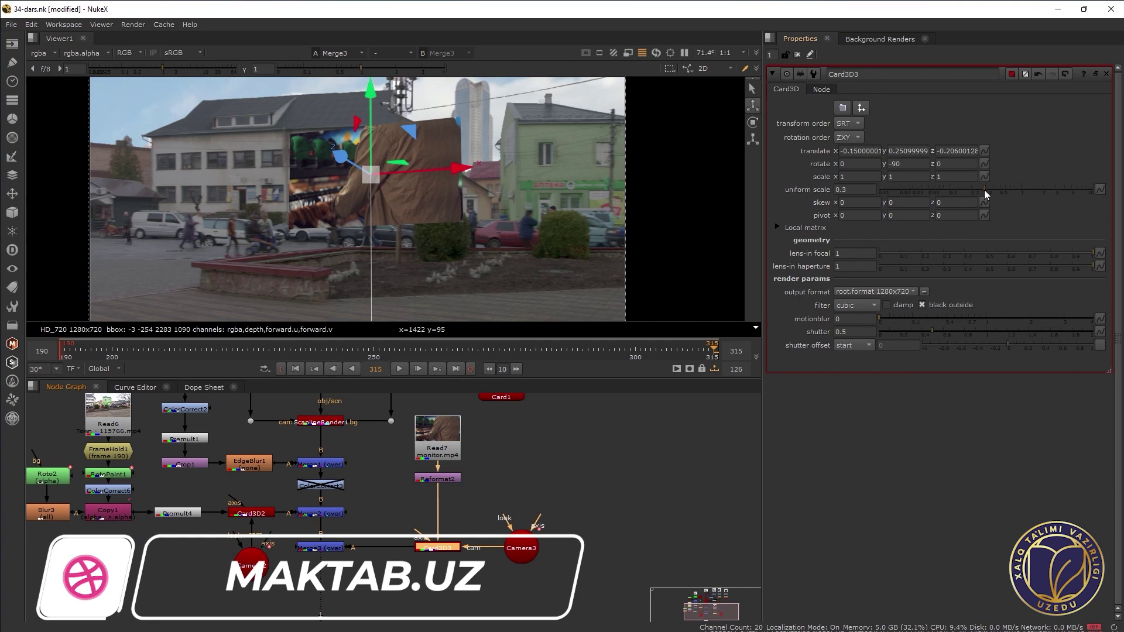
{"action": "left_click_drag", "start_coordinate": [985, 190], "coordinate": [924, 183]}
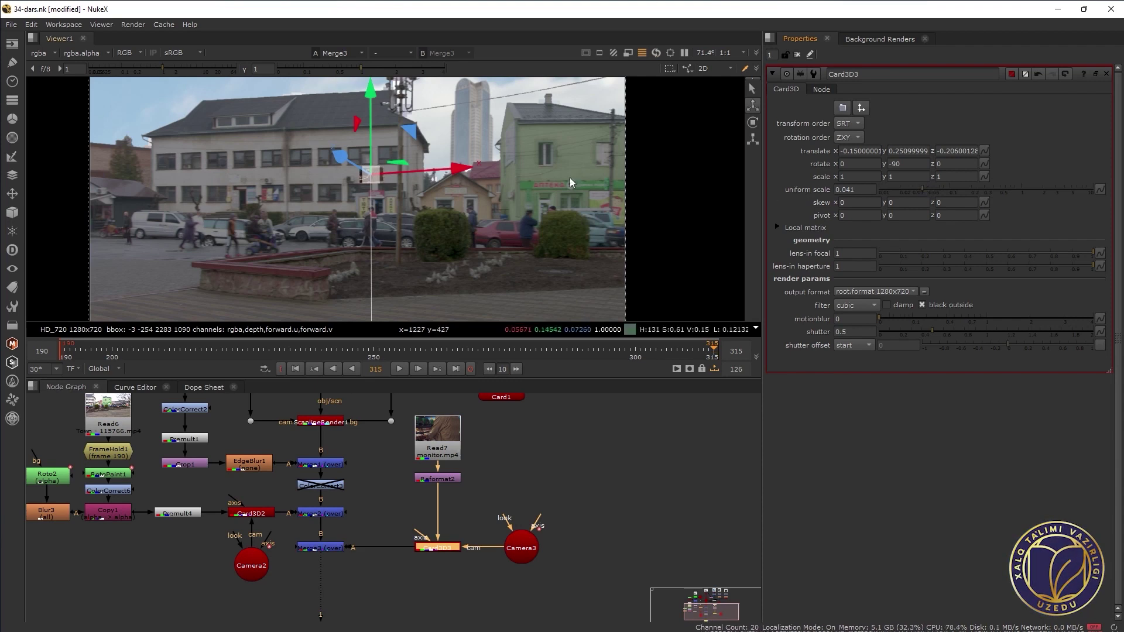
{"action": "scroll", "coordinate": [392, 170], "scroll_direction": "up", "scroll_amount": 2}
{"action": "scroll", "coordinate": [387, 167], "scroll_direction": "up", "scroll_amount": 2}
{"action": "scroll", "coordinate": [378, 187], "scroll_direction": "up", "scroll_amount": 1}
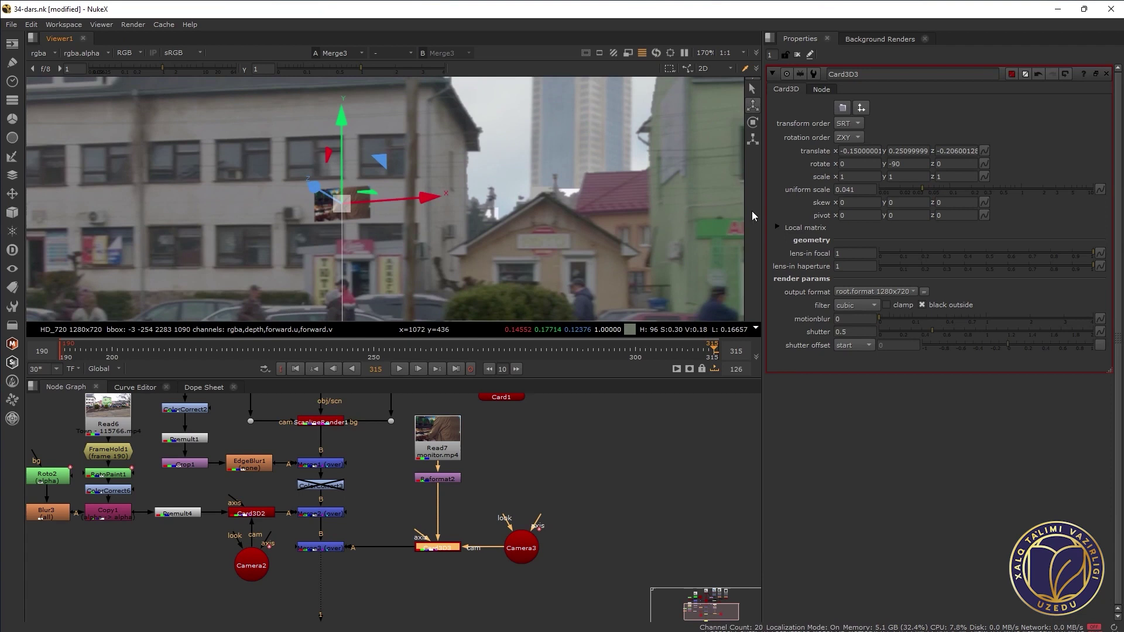
Tilt Card3D3 to rotate z -3.3 and rotate x 9.5 so it sits flush on the wall
{"action": "type", "text": "-"}
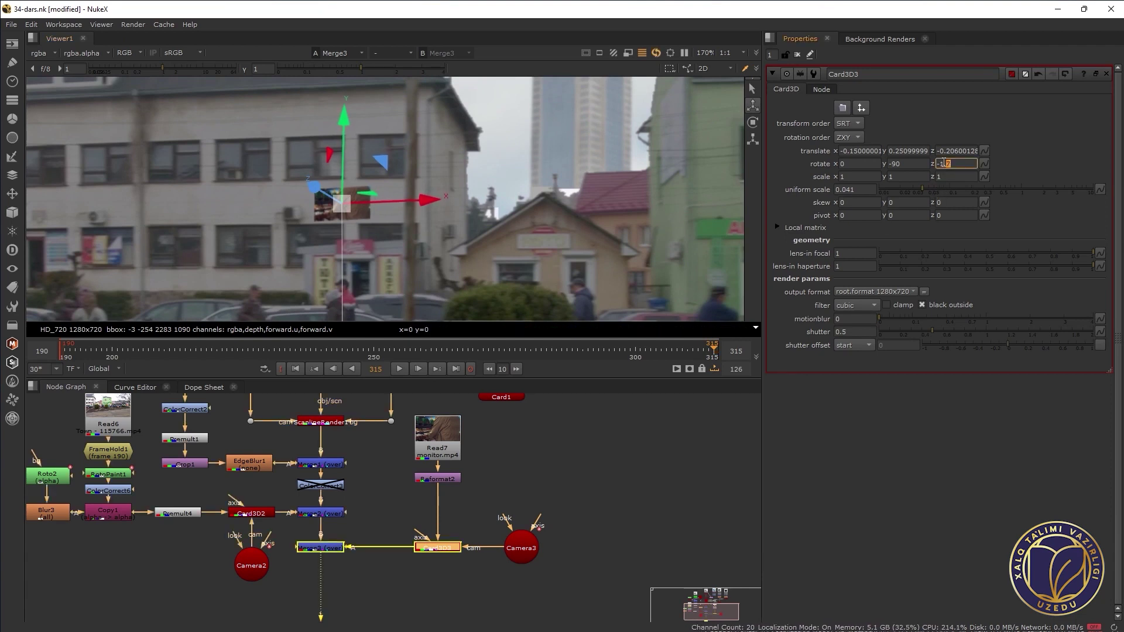
{"action": "type", "text": "3"}
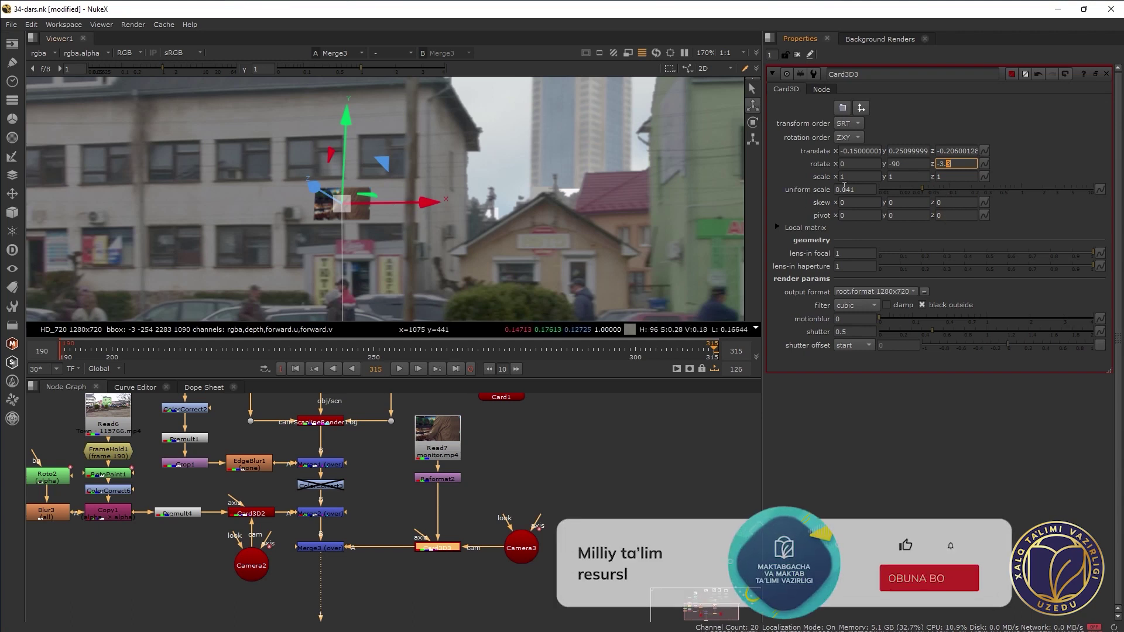
{"action": "left_click_drag", "start_coordinate": [424, 207], "coordinate": [440, 205]}
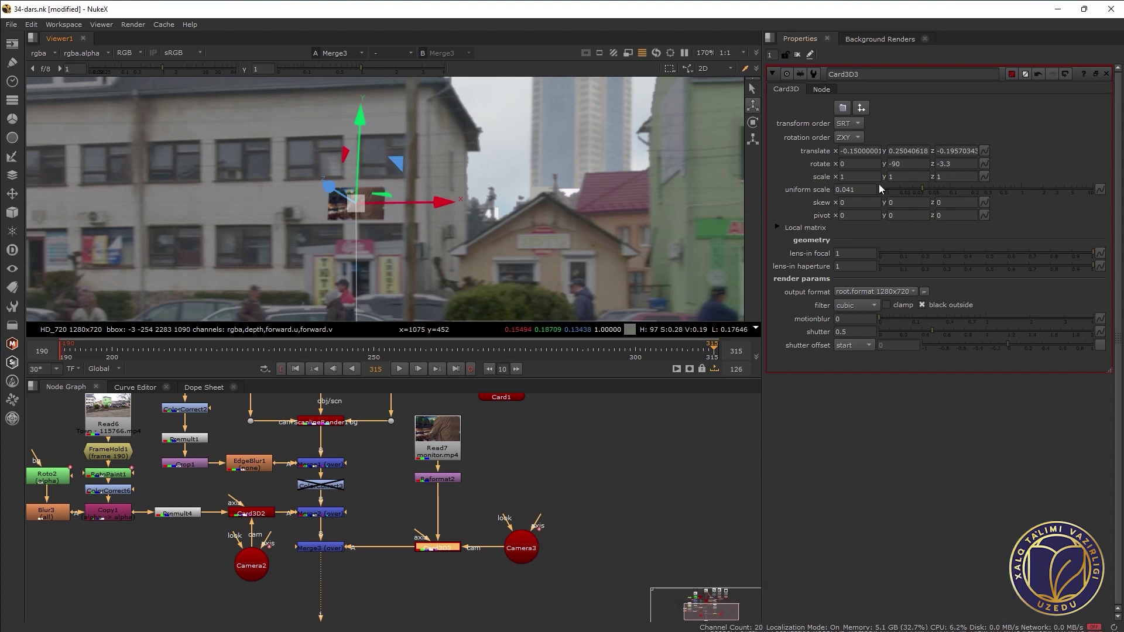
{"action": "left_click", "coordinate": [847, 163]}
{"action": "type", "text": "1.8"}
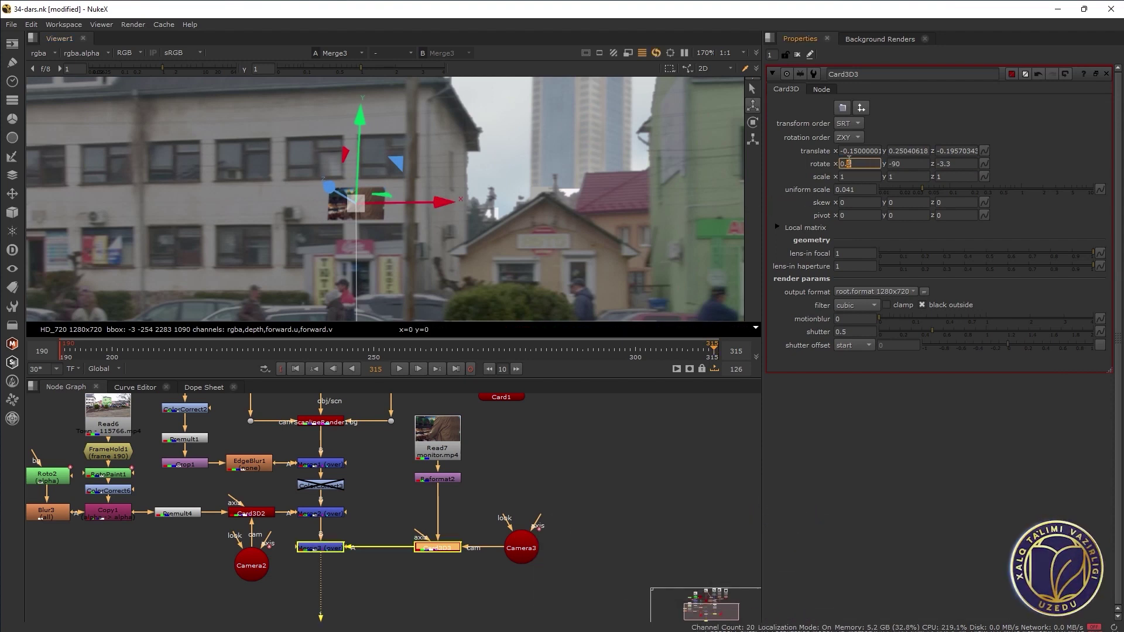
{"action": "key", "text": "Up"}
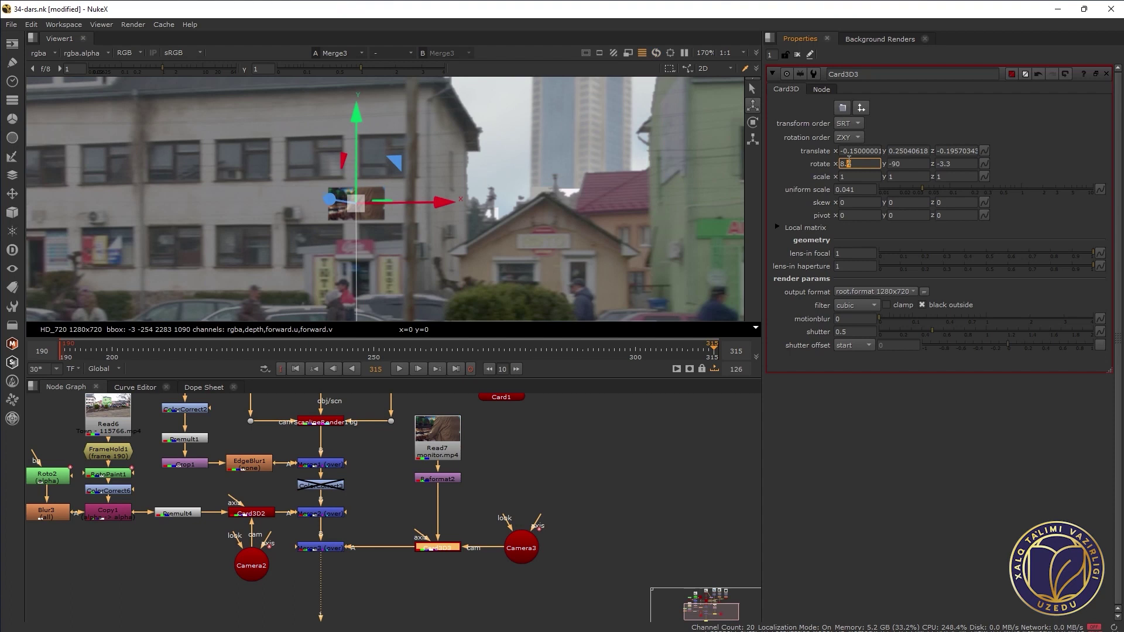
{"action": "key", "text": "Down"}
{"action": "key", "text": "Down"}
{"action": "key", "text": "Down"}
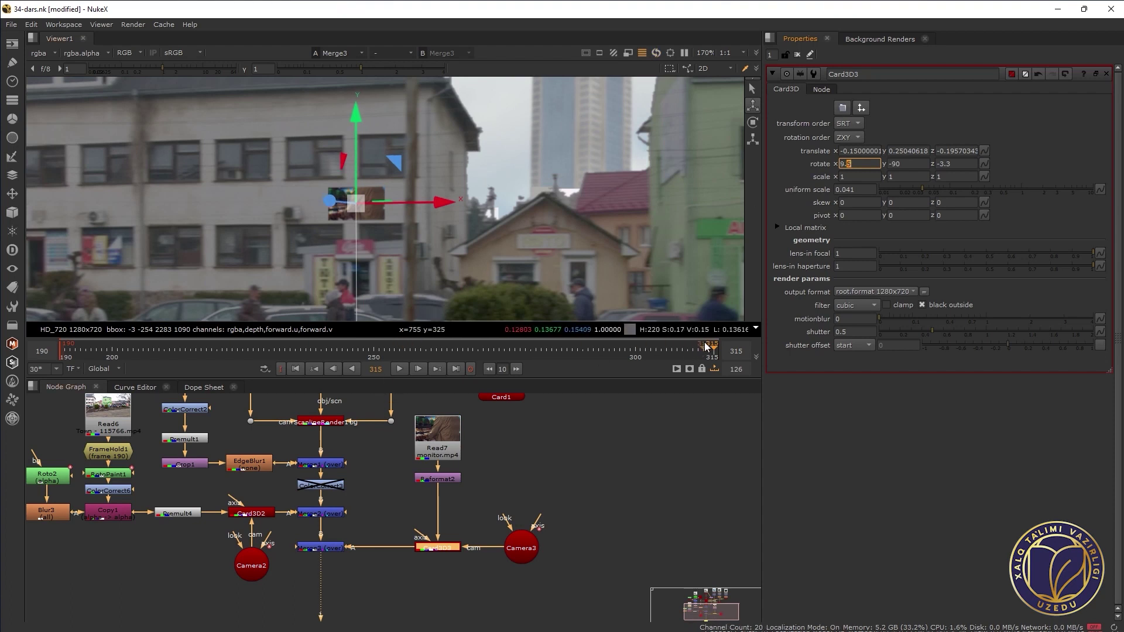
Check the card's fit at frames 271 and 190, then close the Card3D3 settings
{"action": "left_click_drag", "start_coordinate": [707, 346], "coordinate": [483, 355]}
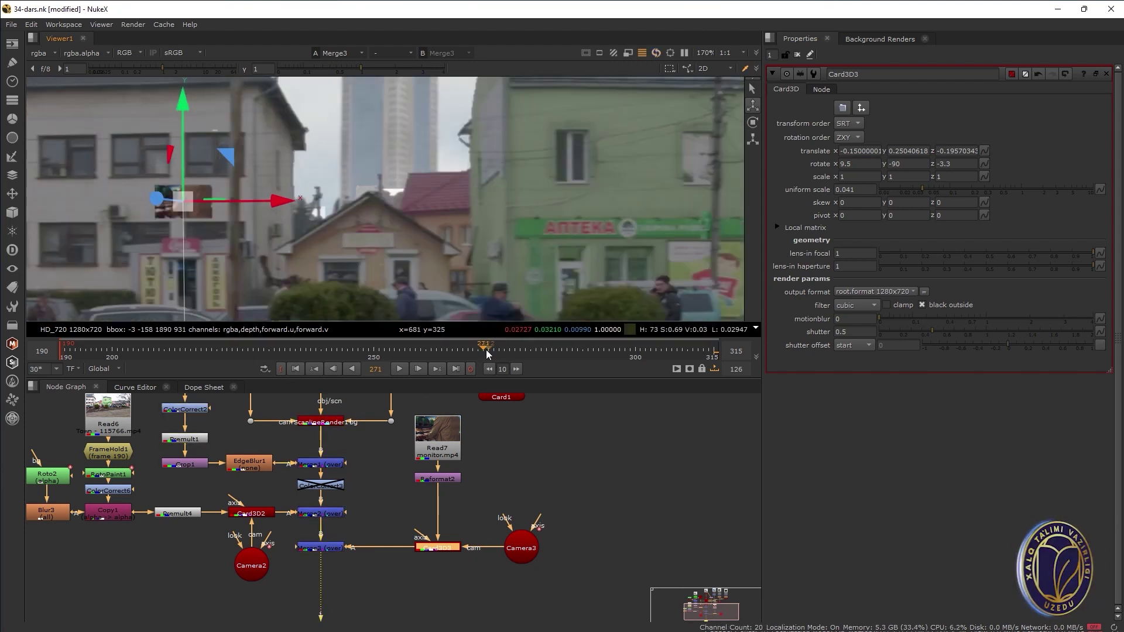
{"action": "left_click_drag", "start_coordinate": [487, 354], "coordinate": [61, 359]}
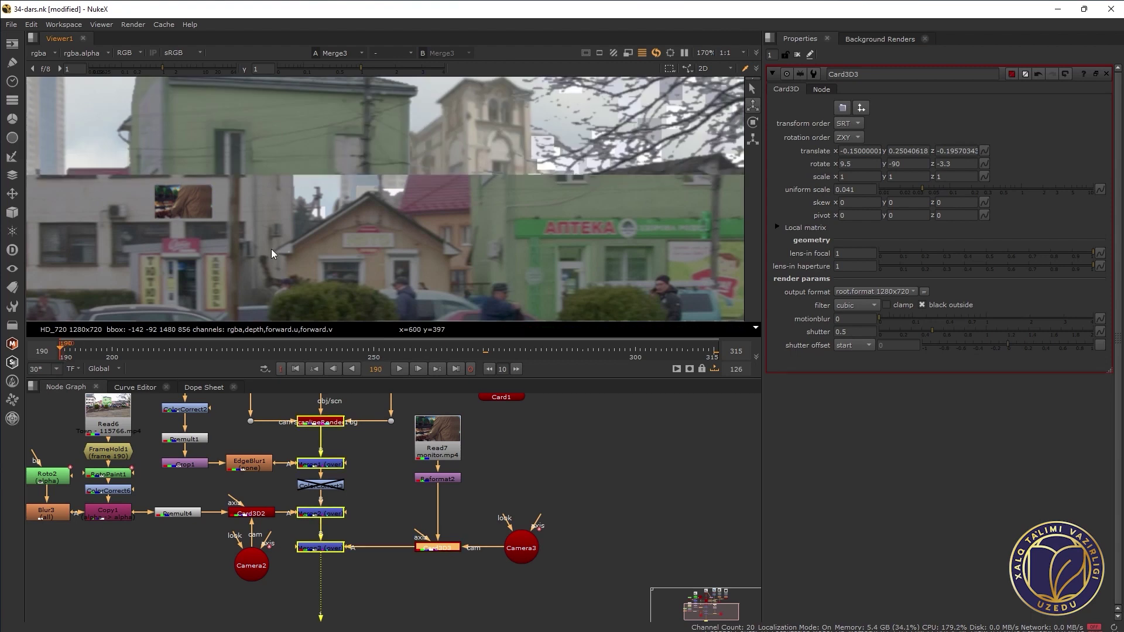
{"action": "scroll", "coordinate": [272, 248], "scroll_direction": "down", "scroll_amount": 5}
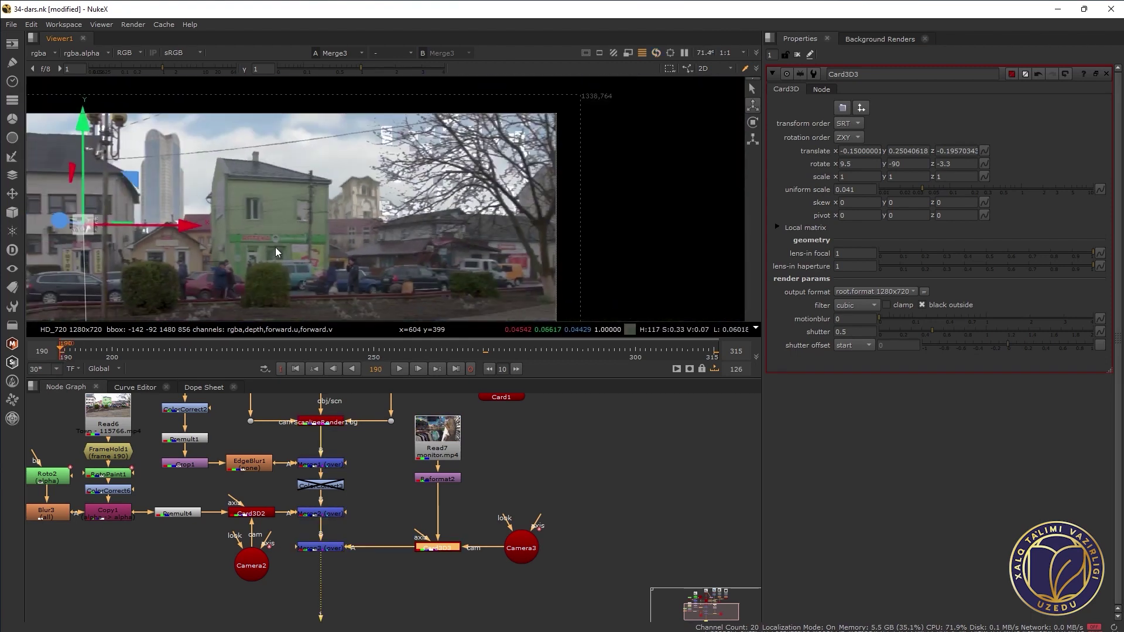
{"action": "left_click_drag", "start_coordinate": [275, 247], "coordinate": [346, 227]}
{"action": "left_click", "coordinate": [798, 54]}
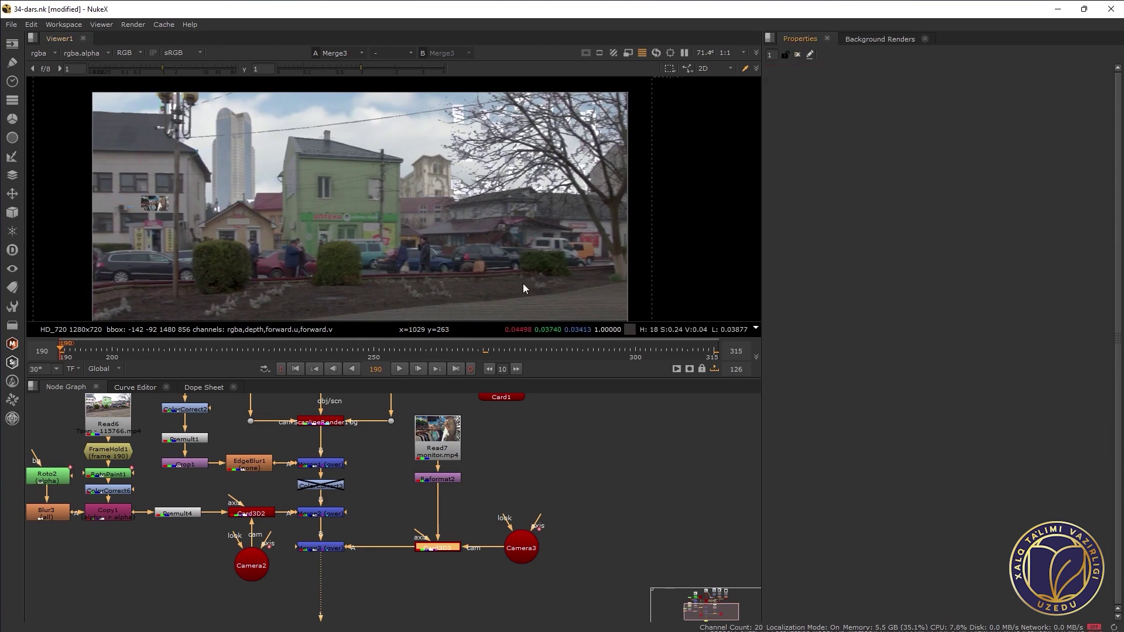
{"action": "left_click", "coordinate": [400, 370]}
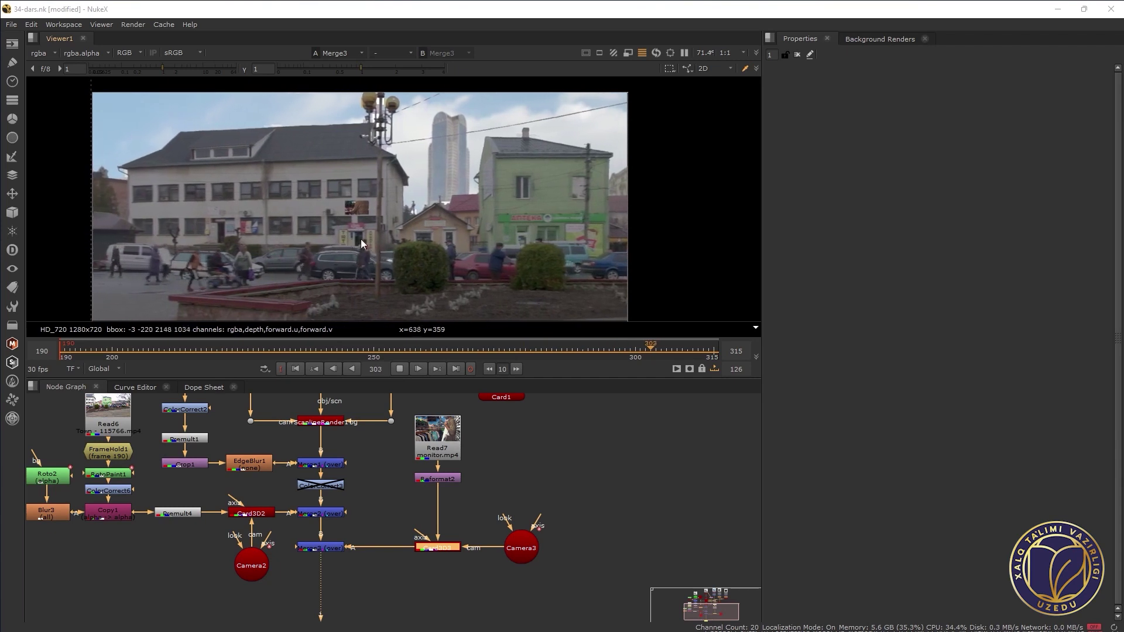
{"action": "left_click", "coordinate": [400, 369]}
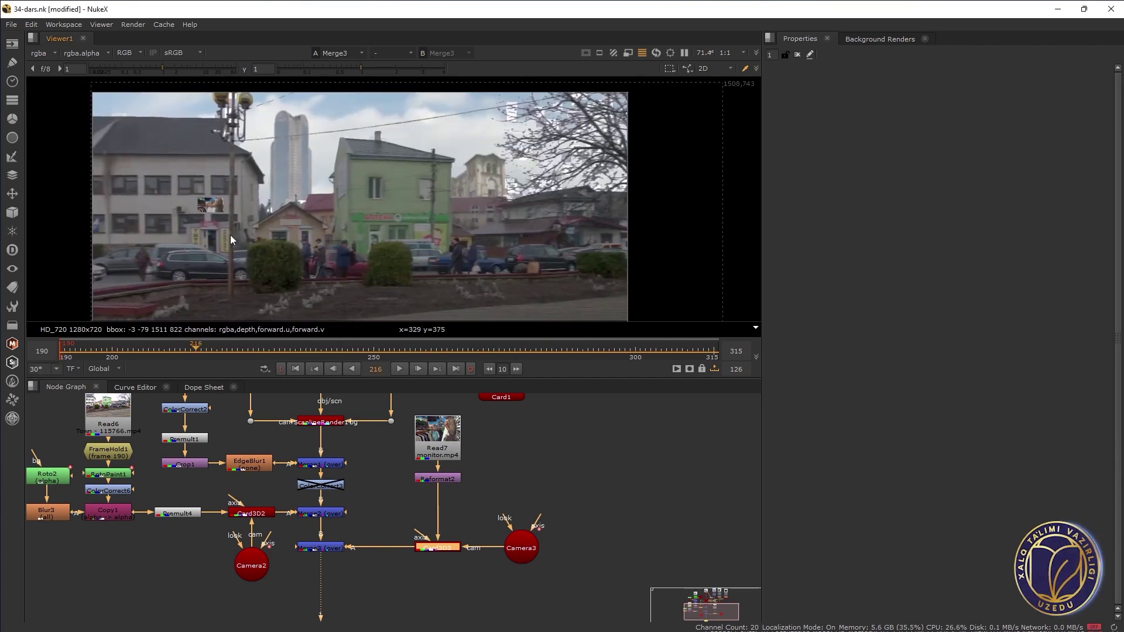
{"action": "scroll", "coordinate": [216, 221], "scroll_direction": "up", "scroll_amount": 1}
{"action": "scroll", "coordinate": [214, 212], "scroll_direction": "up", "scroll_amount": 2}
{"action": "scroll", "coordinate": [218, 205], "scroll_direction": "up", "scroll_amount": 1}
{"action": "scroll", "coordinate": [248, 232], "scroll_direction": "down", "scroll_amount": 2}
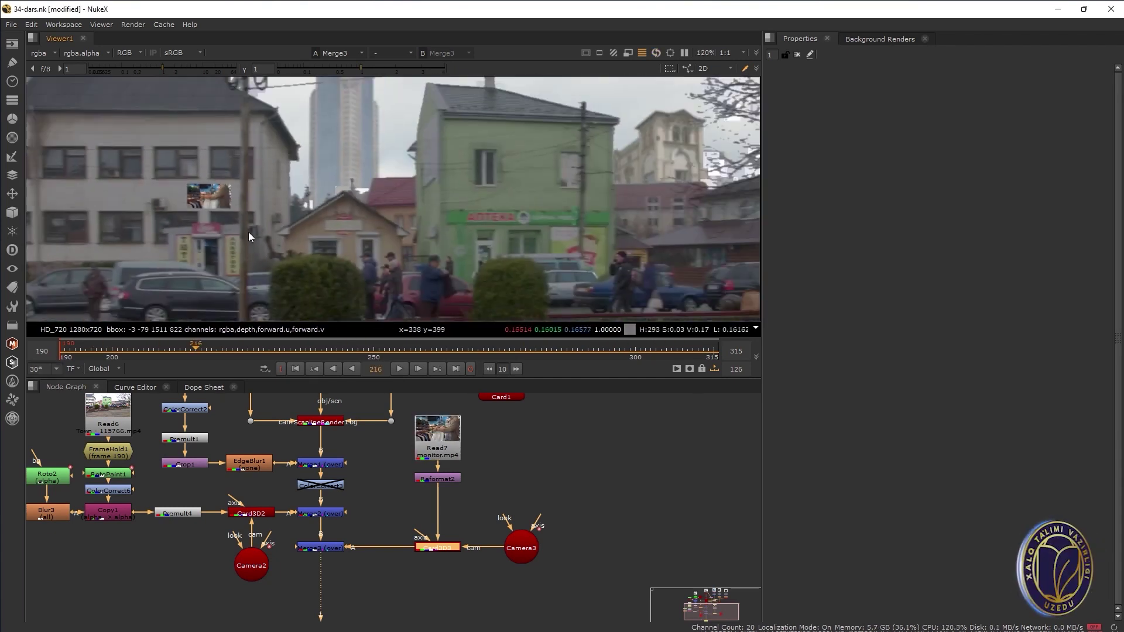
{"action": "scroll", "coordinate": [438, 451], "scroll_direction": "down", "scroll_amount": 2}
{"action": "mouse_move", "coordinate": [500, 591]}
{"action": "left_mouse_down"}
{"action": "mouse_move", "coordinate": [393, 455]}
{"action": "mouse_move", "coordinate": [491, 461]}
{"action": "left_mouse_up"}
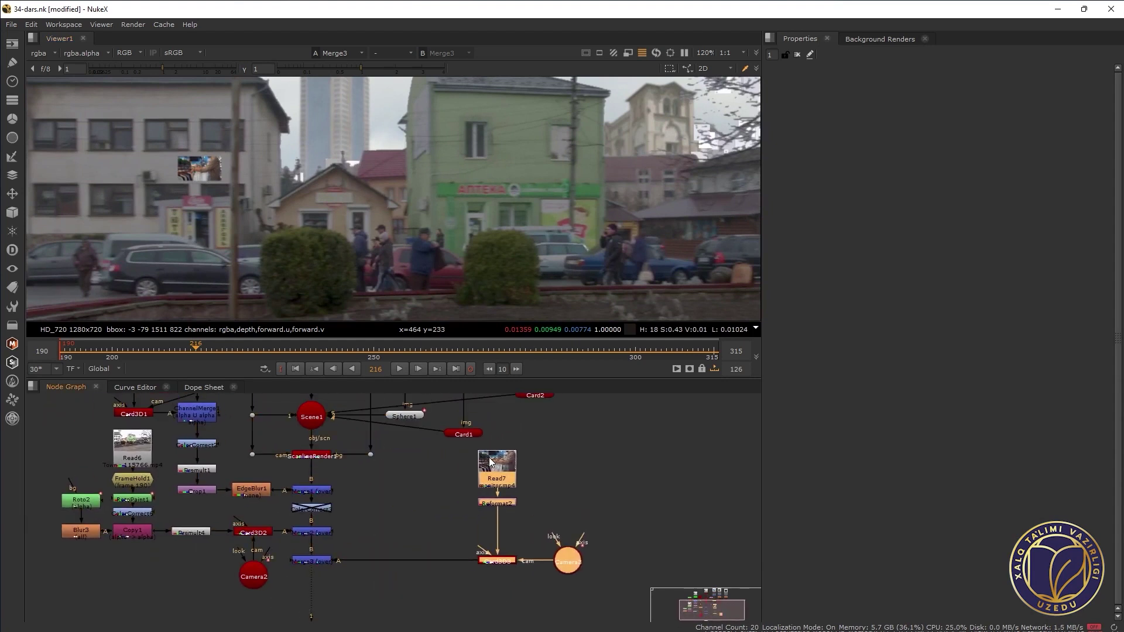
Insert a Glow node after Card3D3 on the monitor card branch
{"action": "left_click", "coordinate": [500, 565]}
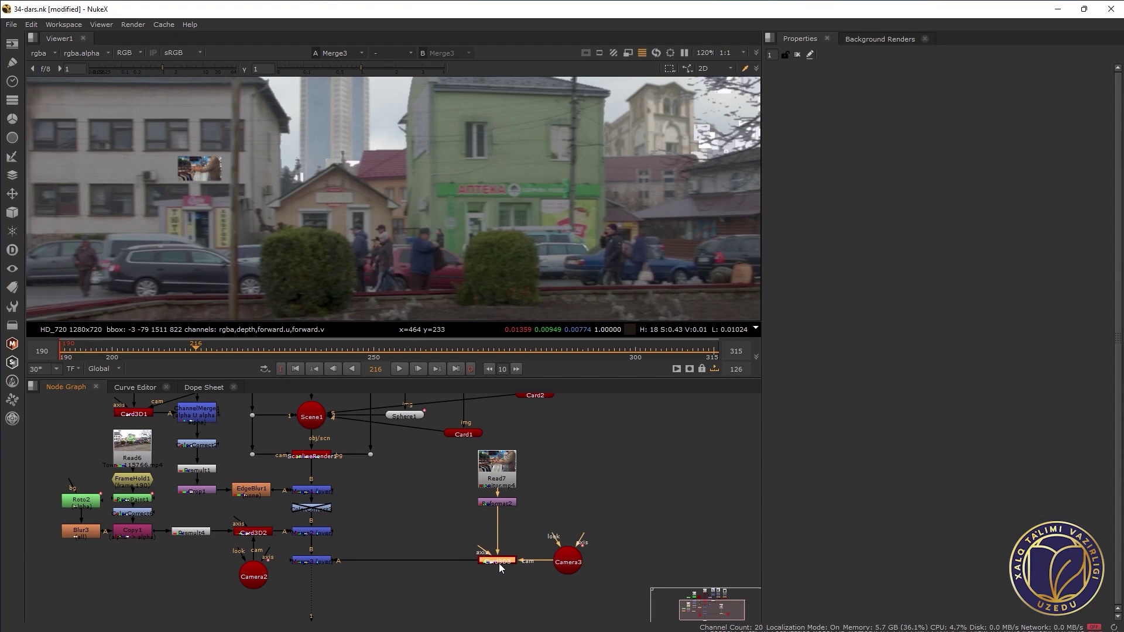
{"action": "key", "text": "Tab"}
{"action": "type", "text": "glo"}
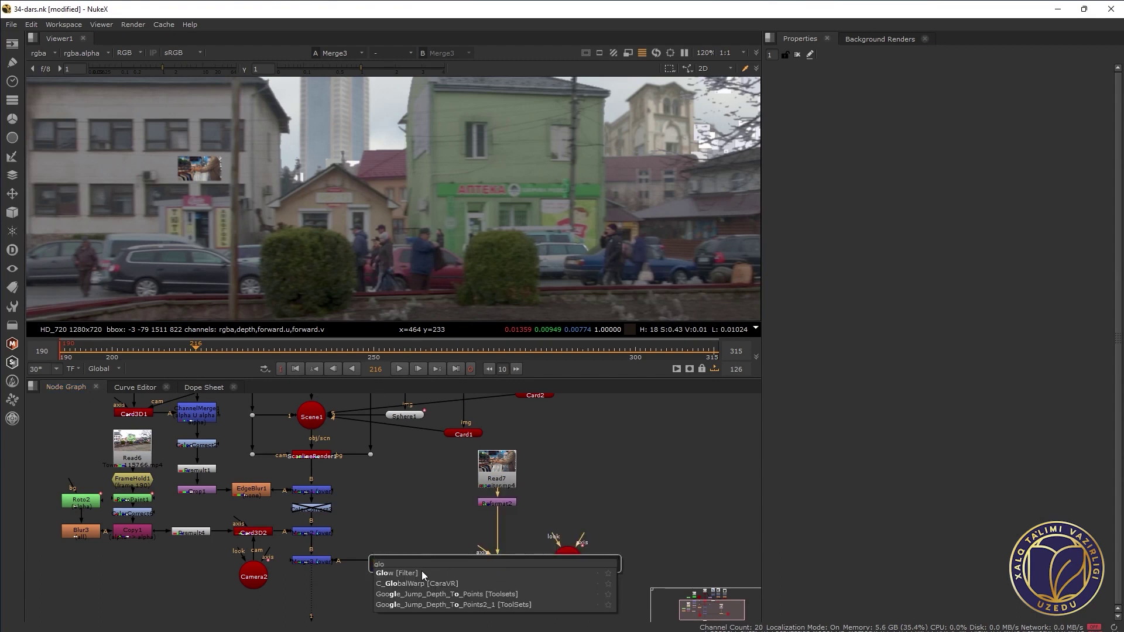
{"action": "left_click", "coordinate": [423, 571]}
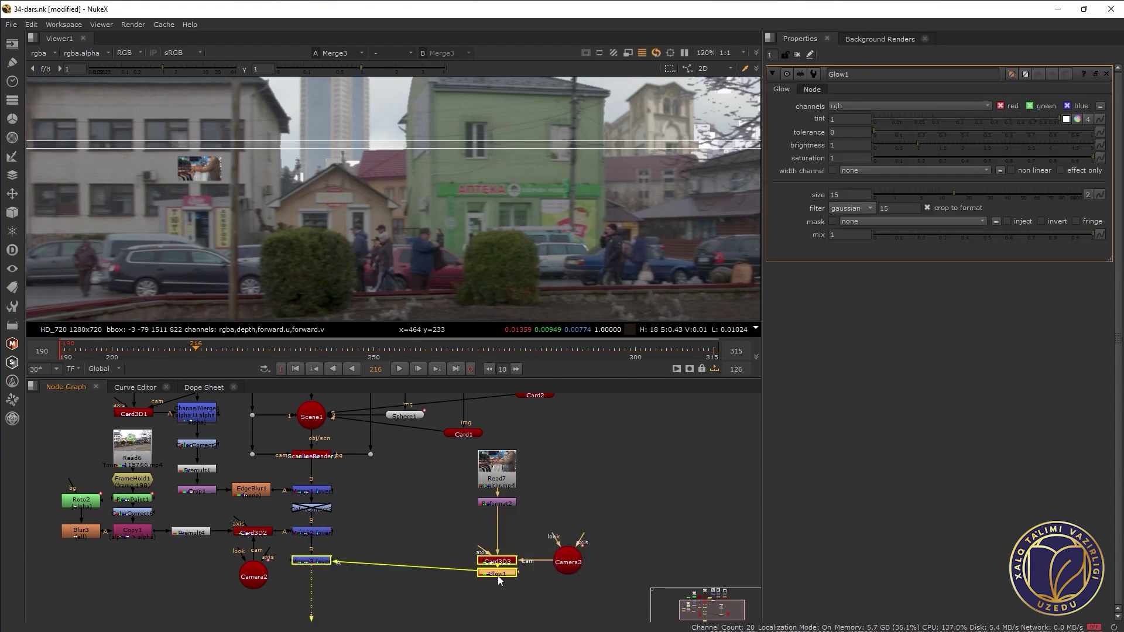
{"action": "left_click_drag", "start_coordinate": [497, 575], "coordinate": [443, 567]}
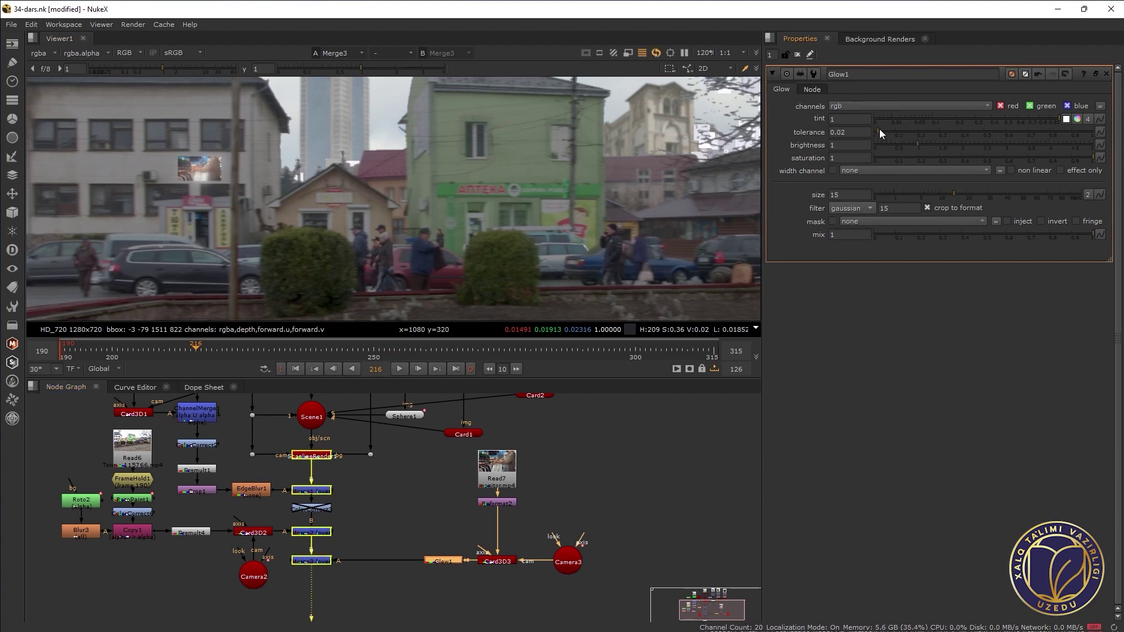
Rough in the Glow's brightness (about 2.1), saturation, size and filter value
{"action": "left_click_drag", "start_coordinate": [915, 145], "coordinate": [940, 146]}
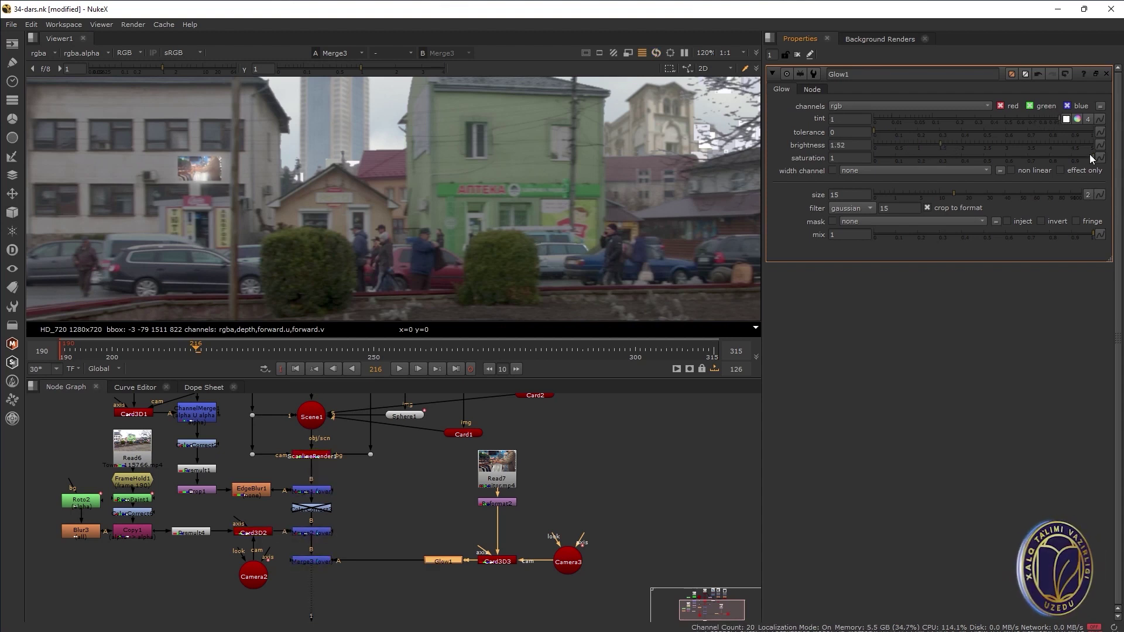
{"action": "mouse_move", "coordinate": [1090, 158]}
{"action": "left_mouse_down"}
{"action": "mouse_move", "coordinate": [985, 158]}
{"action": "mouse_move", "coordinate": [1107, 178]}
{"action": "left_mouse_up"}
{"action": "left_click_drag", "start_coordinate": [949, 195], "coordinate": [928, 200]}
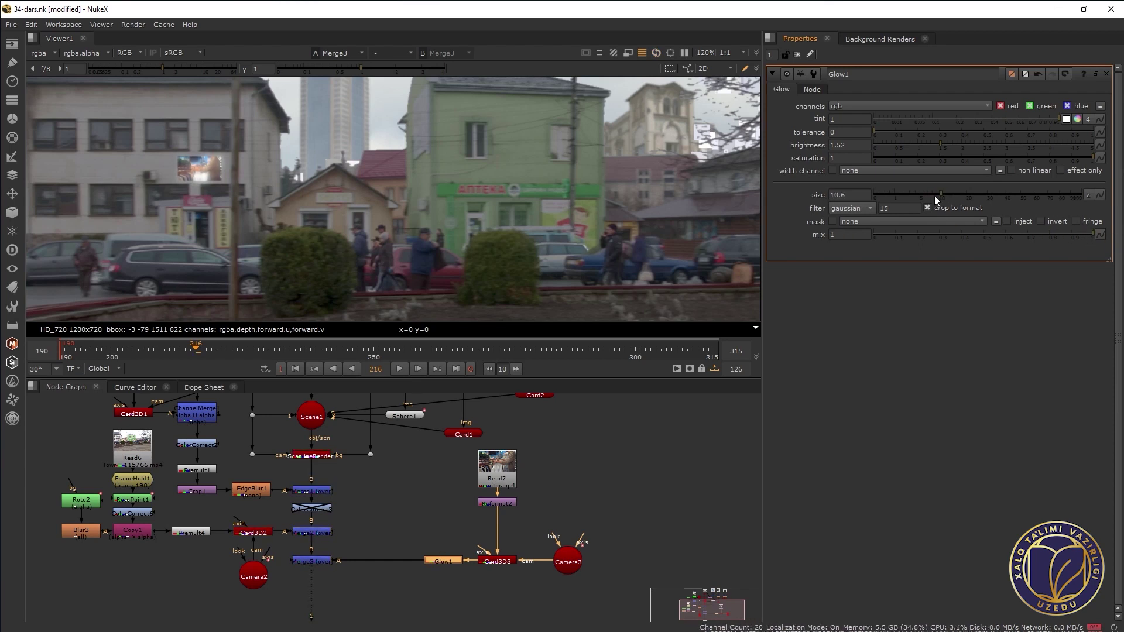
{"action": "double_click", "coordinate": [884, 208]}
{"action": "type", "text": "10"}
{"action": "key", "text": "Return"}
{"action": "type", "text": "5"}
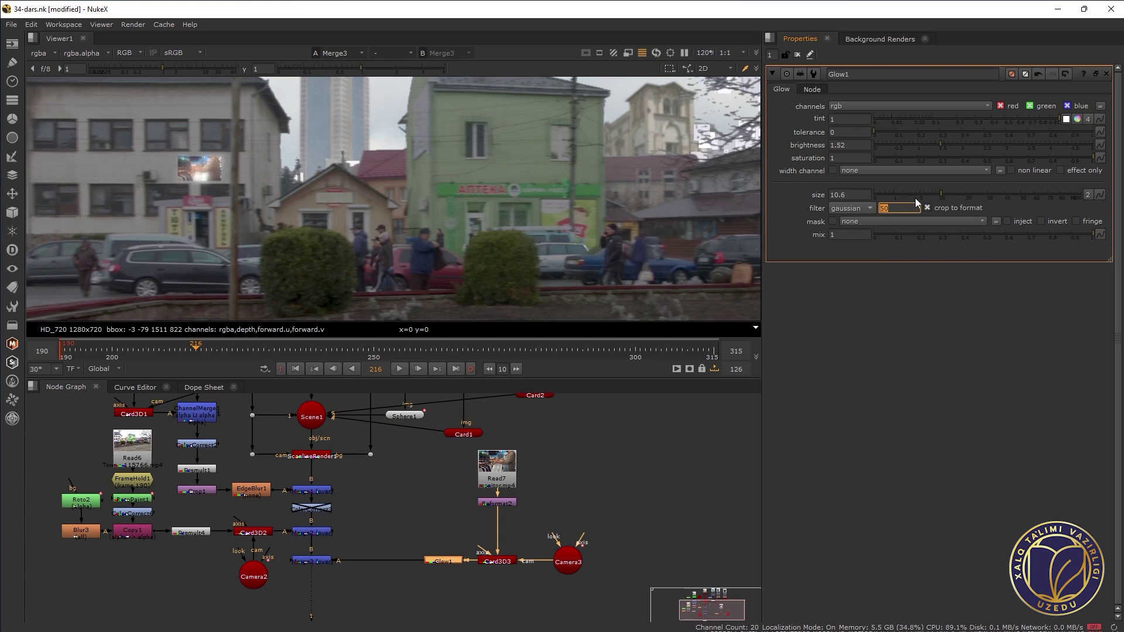
{"action": "left_click", "coordinate": [989, 194]}
{"action": "left_click", "coordinate": [978, 196]}
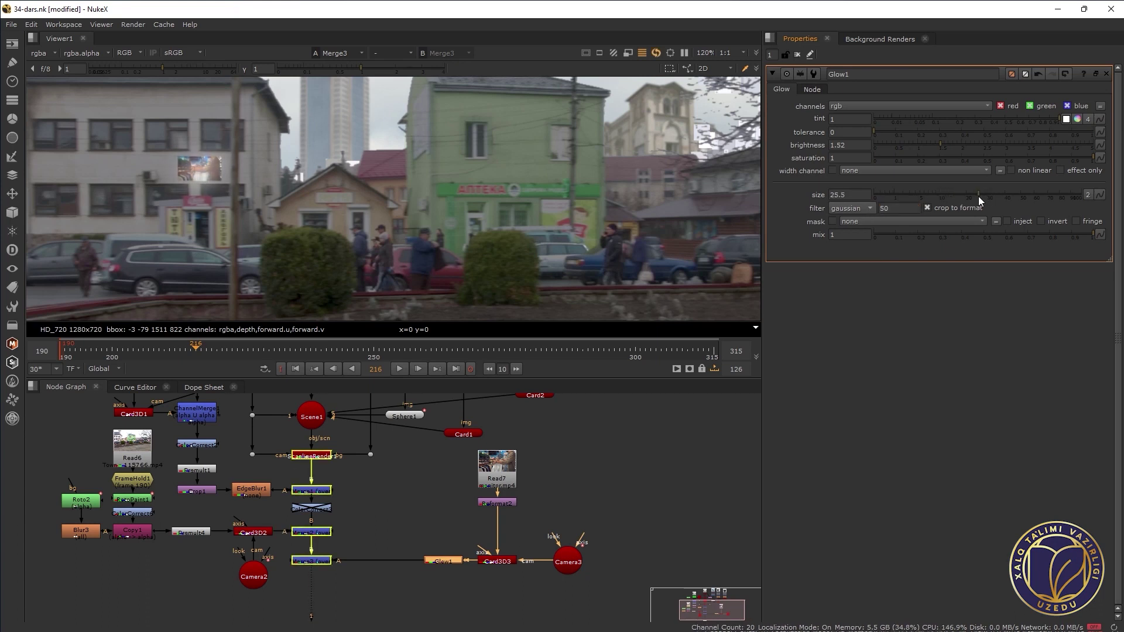
{"action": "left_click_drag", "start_coordinate": [940, 145], "coordinate": [967, 150]}
{"action": "type", "text": "2."}
{"action": "type", "text": "1"}
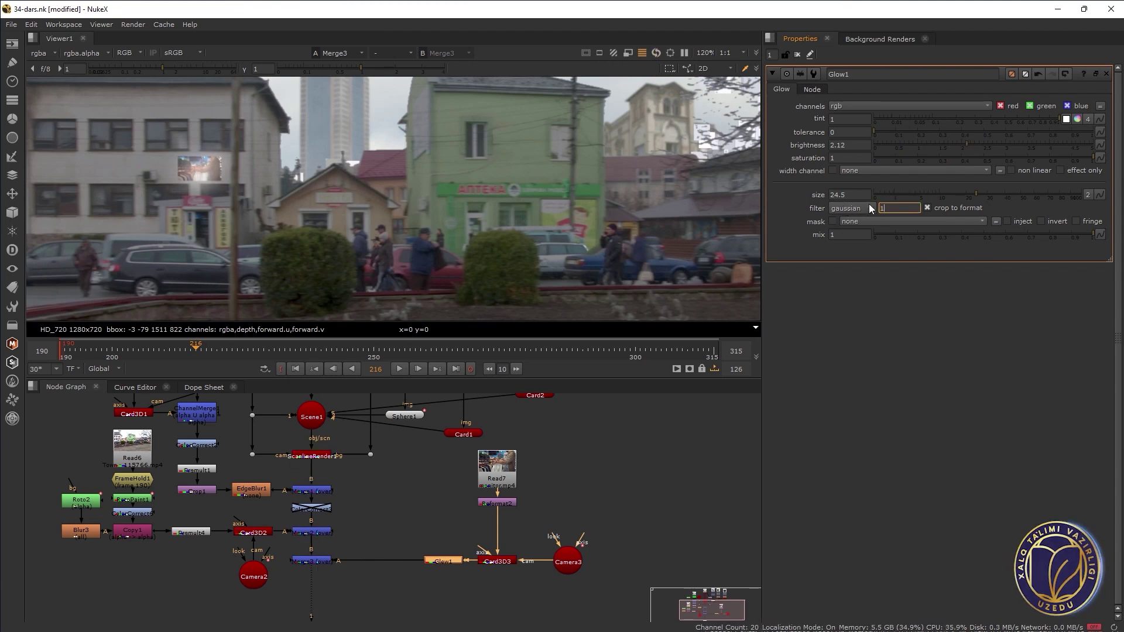
{"action": "left_click_drag", "start_coordinate": [975, 193], "coordinate": [949, 195]}
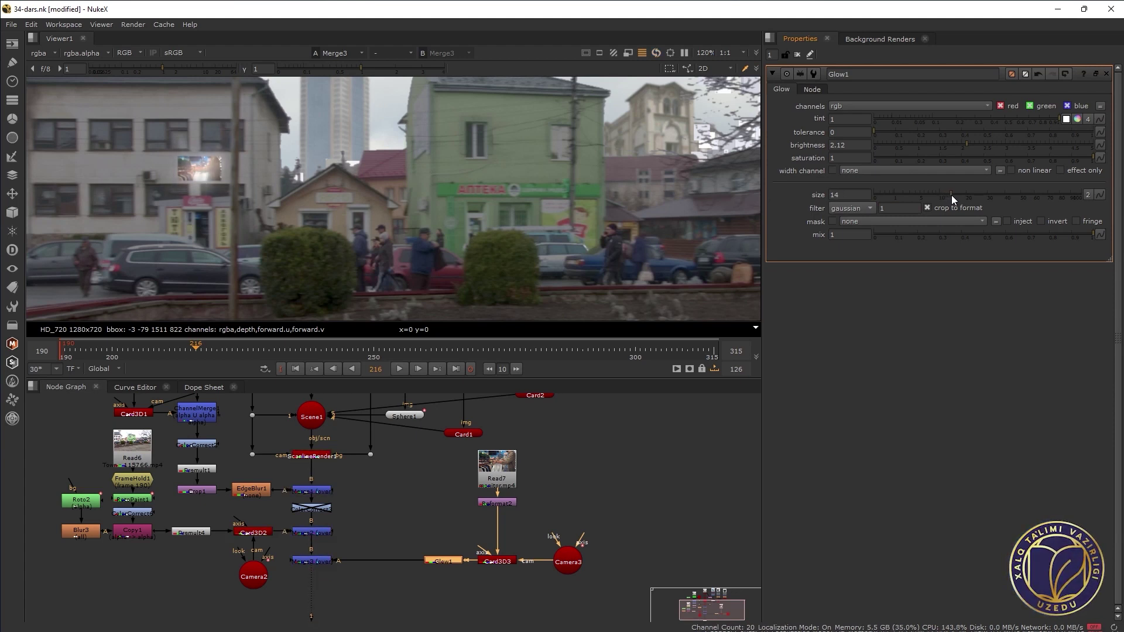
Settle the Glow at tint 0.85, saturation 1, brightness 0.94 and size 38
{"action": "left_click", "coordinate": [956, 147]}
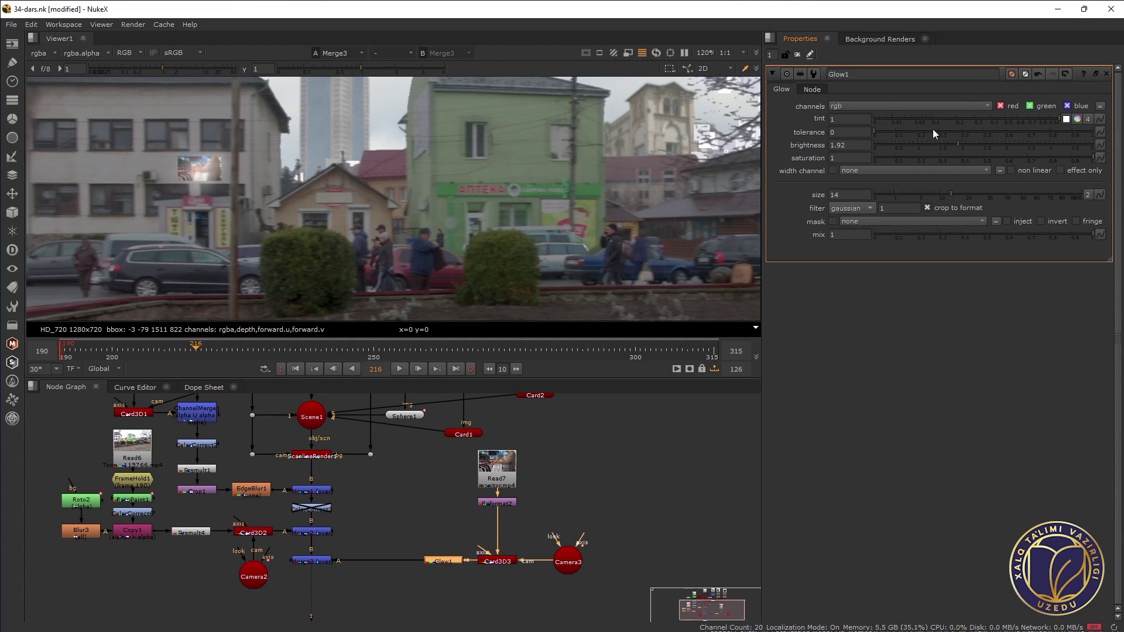
{"action": "left_click", "coordinate": [1044, 120]}
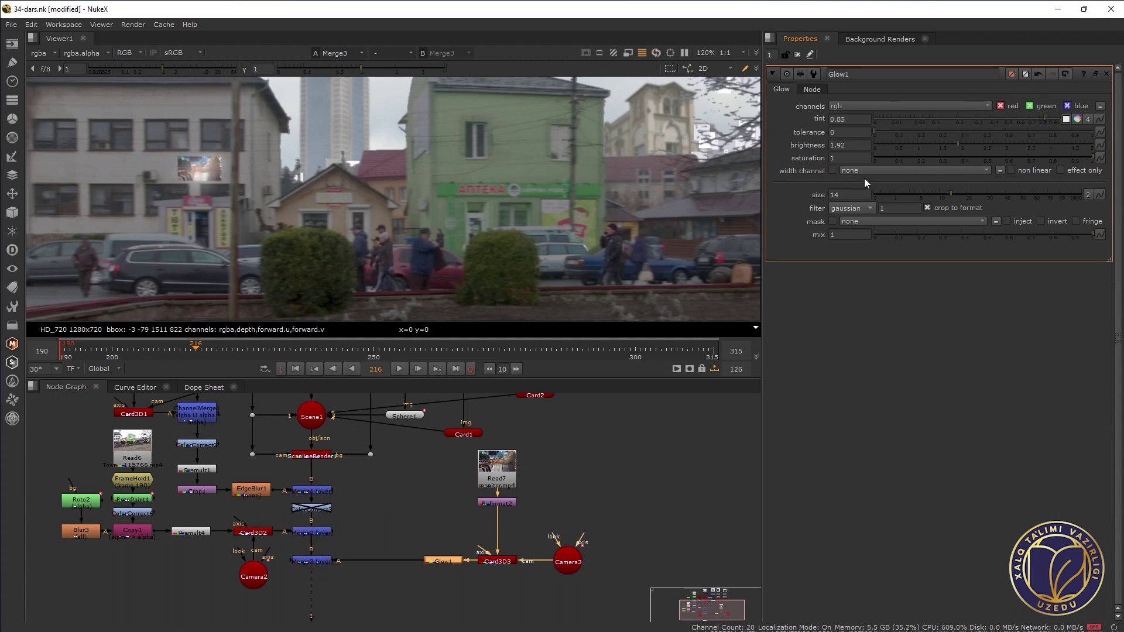
{"action": "left_click", "coordinate": [1062, 157]}
{"action": "left_click_drag", "start_coordinate": [1062, 157], "coordinate": [1093, 157]}
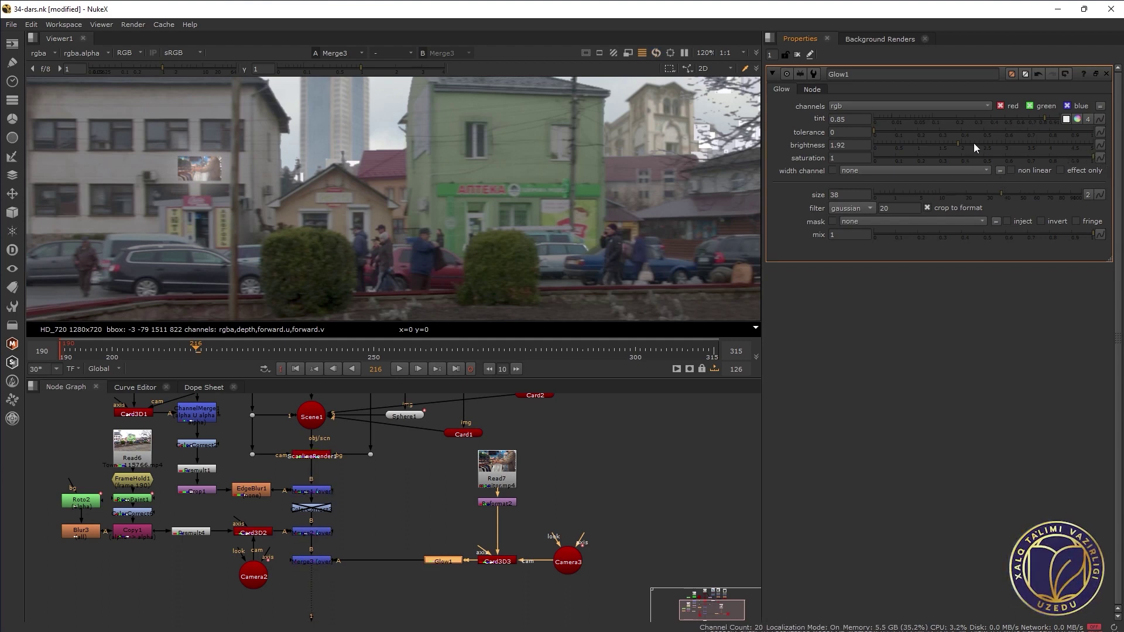
{"action": "mouse_move", "coordinate": [978, 141]}
{"action": "left_mouse_down"}
{"action": "mouse_move", "coordinate": [1004, 143]}
{"action": "mouse_move", "coordinate": [967, 147]}
{"action": "left_mouse_up"}
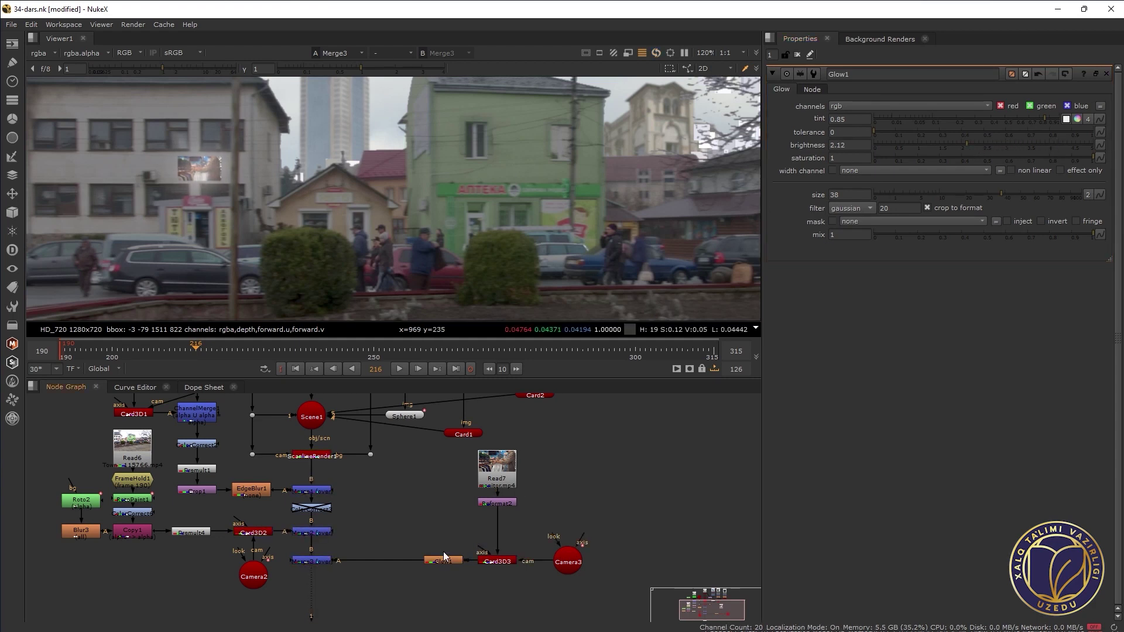
{"action": "scroll", "coordinate": [363, 241], "scroll_direction": "down", "scroll_amount": 3}
{"action": "scroll", "coordinate": [363, 241], "scroll_direction": "down", "scroll_amount": 2}
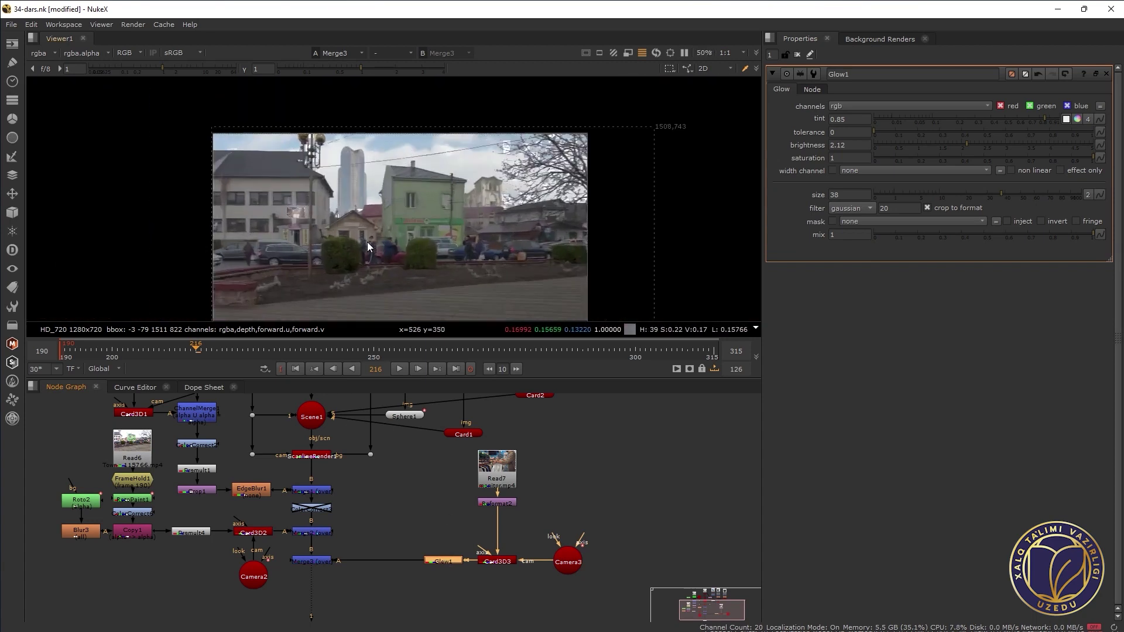
{"action": "scroll", "coordinate": [367, 241], "scroll_direction": "up", "scroll_amount": 1}
{"action": "left_click_drag", "start_coordinate": [966, 146], "coordinate": [915, 144]}
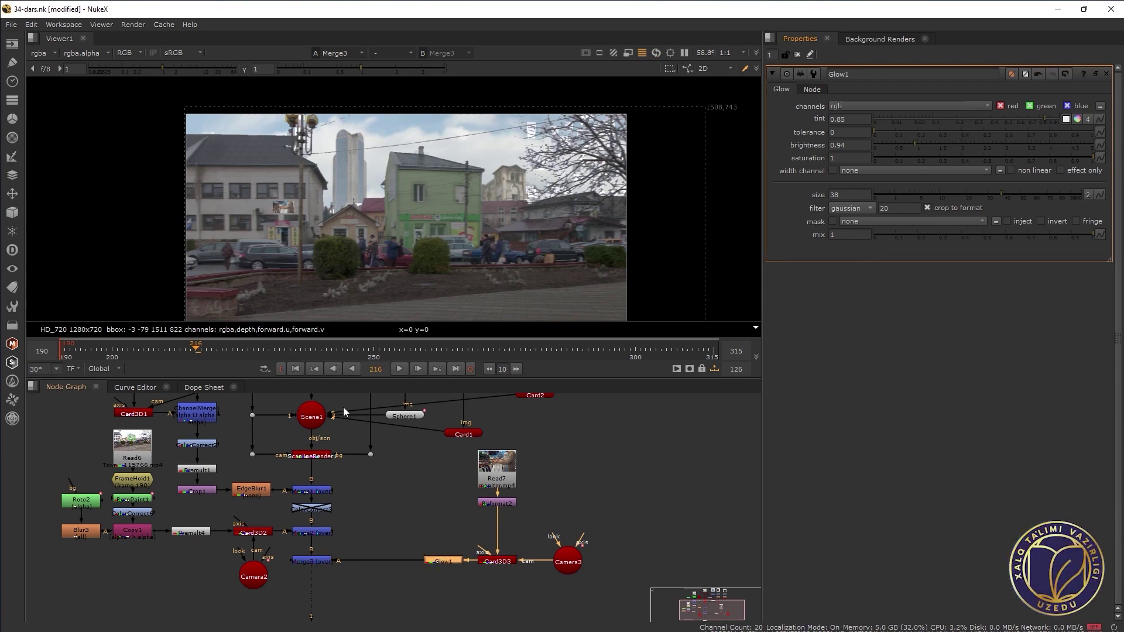
{"action": "scroll", "coordinate": [286, 217], "scroll_direction": "up", "scroll_amount": 3}
{"action": "scroll", "coordinate": [279, 213], "scroll_direction": "up", "scroll_amount": 3}
{"action": "scroll", "coordinate": [290, 199], "scroll_direction": "up", "scroll_amount": 2}
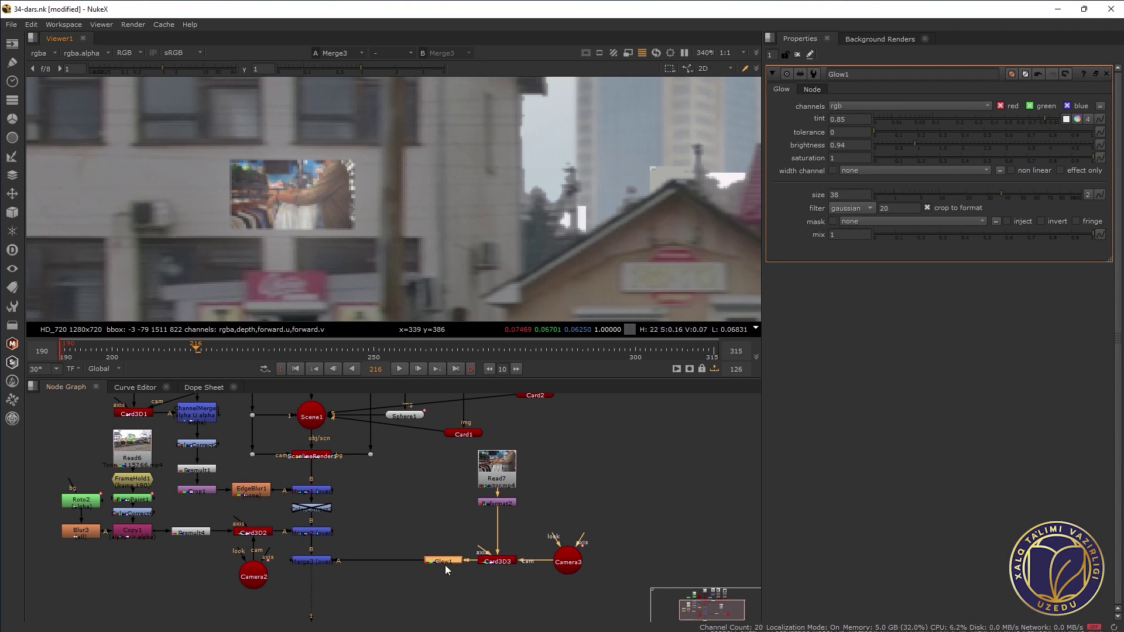
Add Blur4 after Glow1 with size 2 to soften the monitor patch
{"action": "key", "text": "b"}
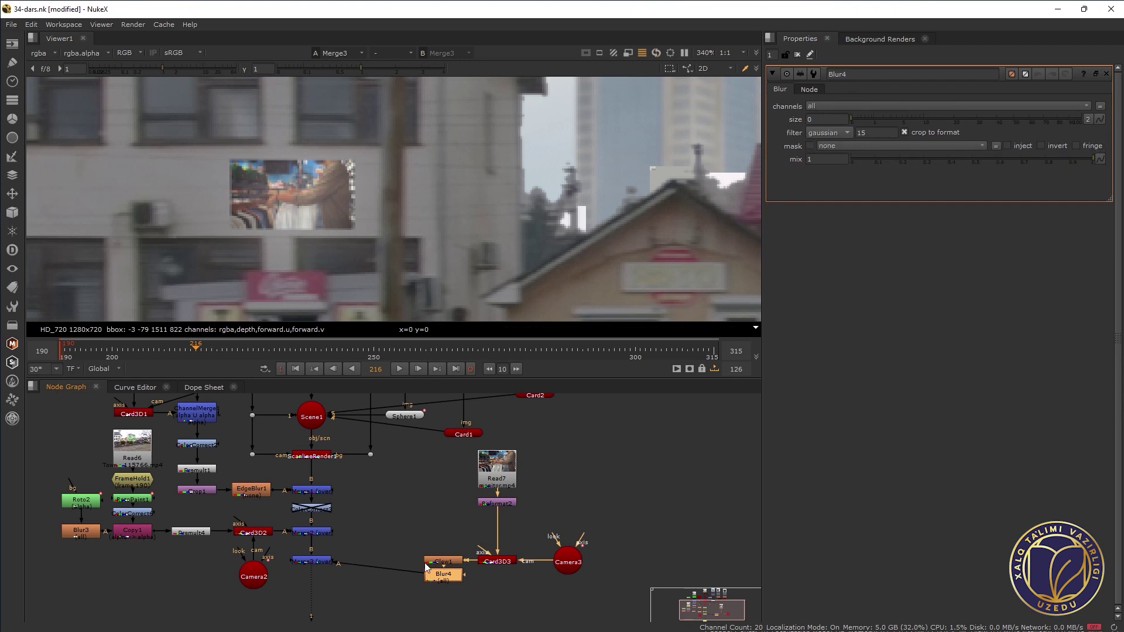
{"action": "left_click_drag", "start_coordinate": [391, 568], "coordinate": [383, 568]}
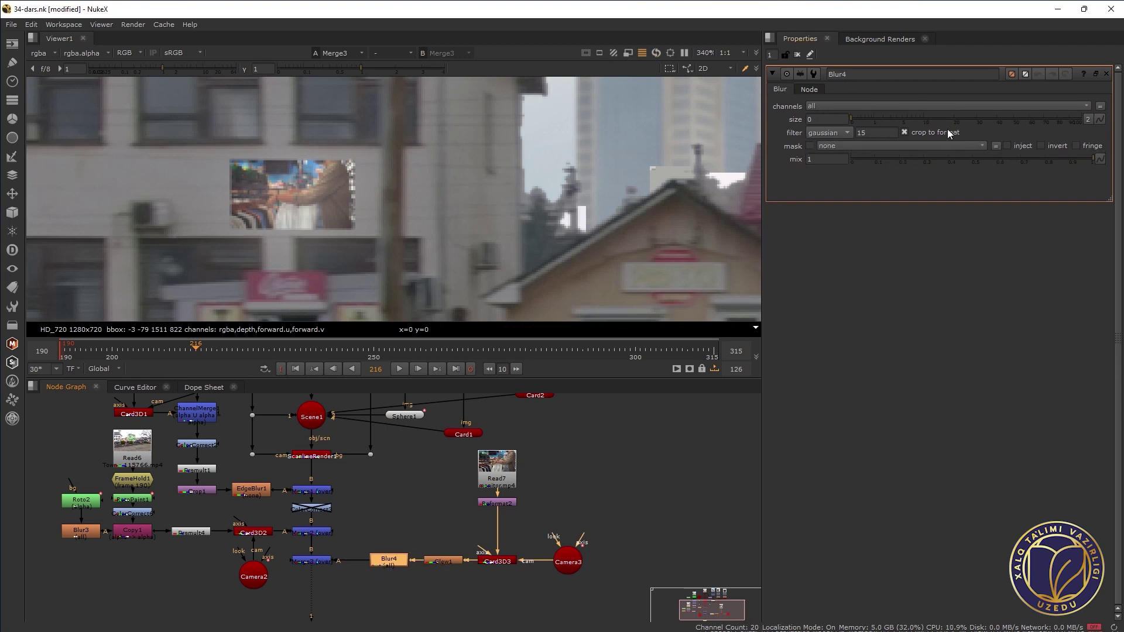
{"action": "left_click_drag", "start_coordinate": [852, 117], "coordinate": [884, 109]}
{"action": "left_click", "coordinate": [879, 109]}
{"action": "scroll", "coordinate": [441, 205], "scroll_direction": "down", "scroll_amount": 3}
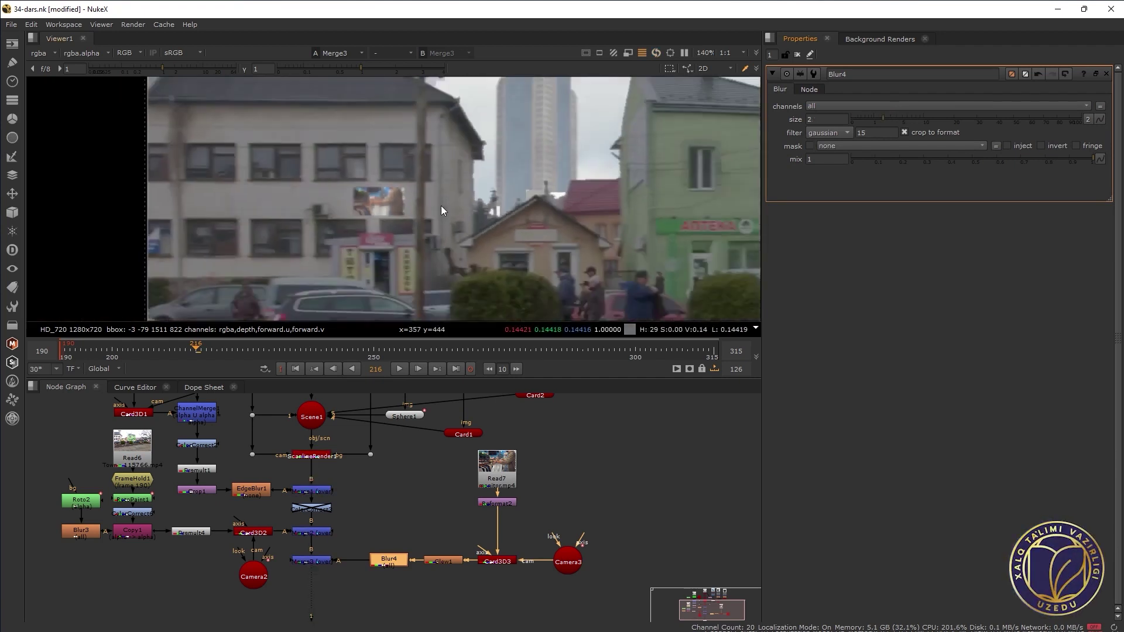
{"action": "scroll", "coordinate": [465, 223], "scroll_direction": "down", "scroll_amount": 2}
{"action": "scroll", "coordinate": [498, 236], "scroll_direction": "down", "scroll_amount": 2}
{"action": "mouse_move", "coordinate": [498, 237]}
{"action": "left_mouse_down"}
{"action": "mouse_move", "coordinate": [339, 195]}
{"action": "mouse_move", "coordinate": [383, 196]}
{"action": "left_mouse_up"}
{"action": "scroll", "coordinate": [370, 209], "scroll_direction": "down", "scroll_amount": 1}
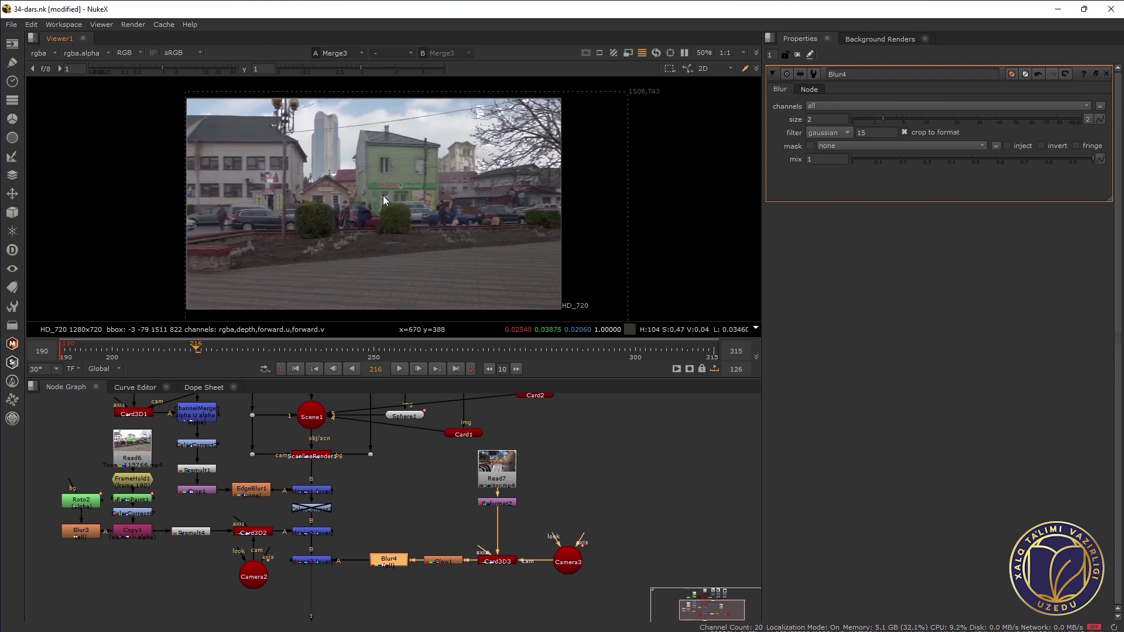
{"action": "left_click_drag", "start_coordinate": [336, 438], "coordinate": [327, 498]}
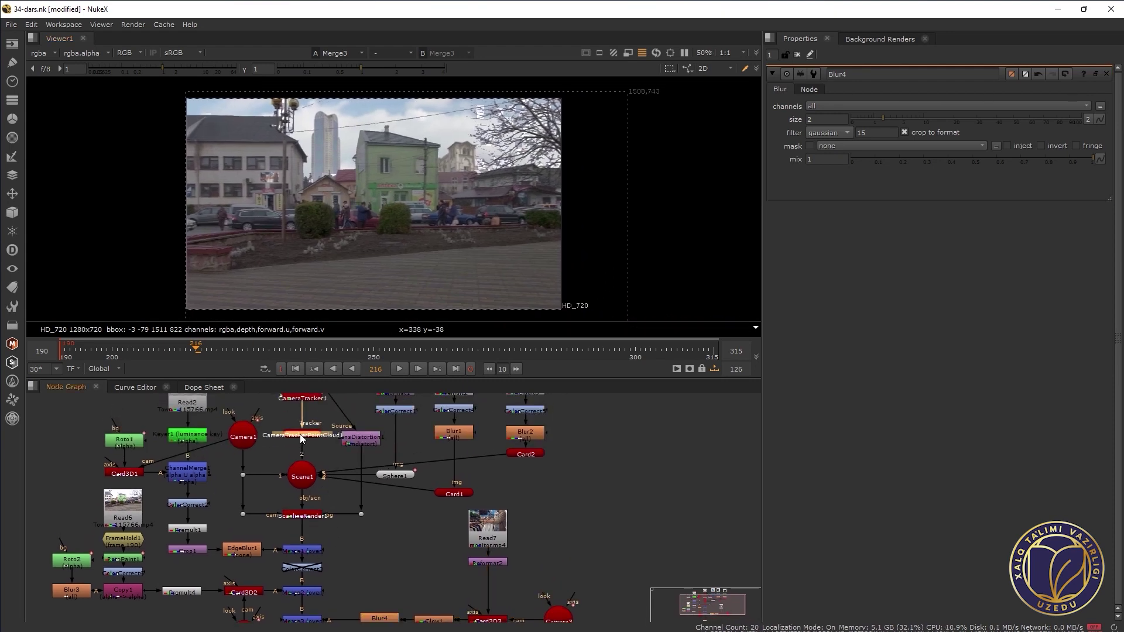
Disable CameraTrackerPointCloud1 and play the Merge3 street composite through frames 190–315
{"action": "key", "text": "d"}
{"action": "left_click_drag", "start_coordinate": [294, 201], "coordinate": [308, 191]}
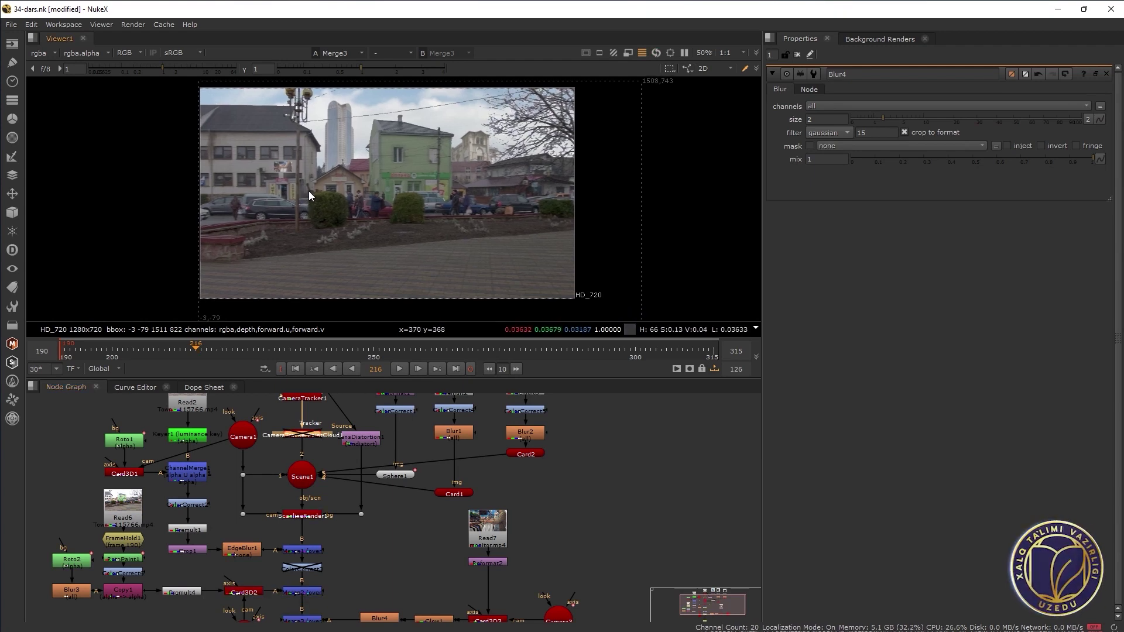
{"action": "left_click", "coordinate": [400, 370]}
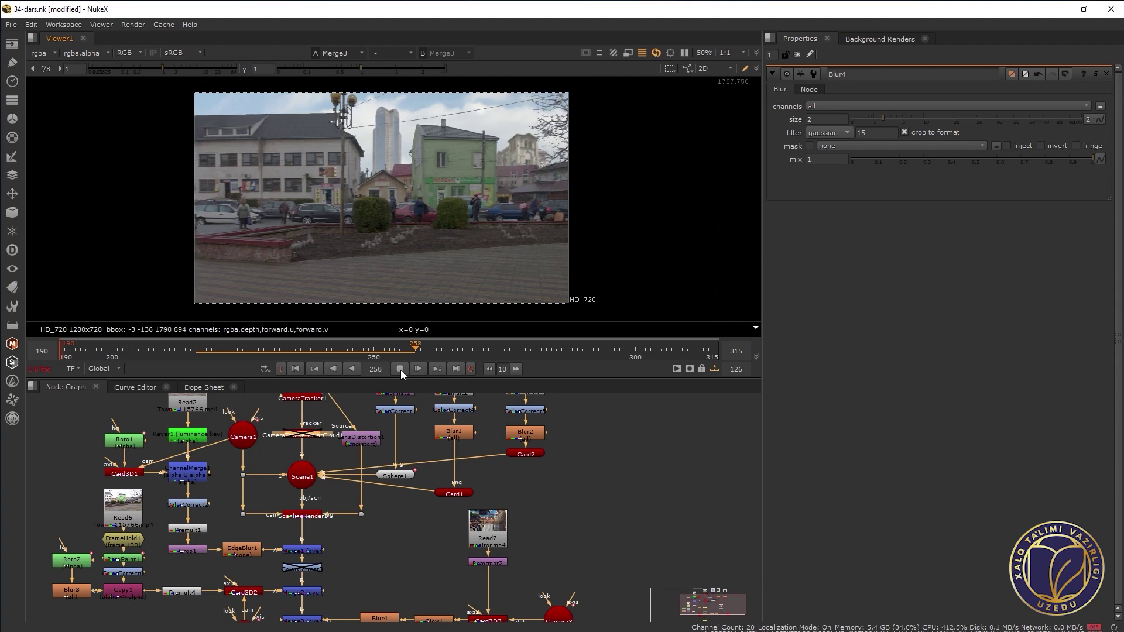
{"action": "key", "text": "f"}
{"action": "scroll", "coordinate": [444, 485], "scroll_direction": "up", "scroll_amount": 3}
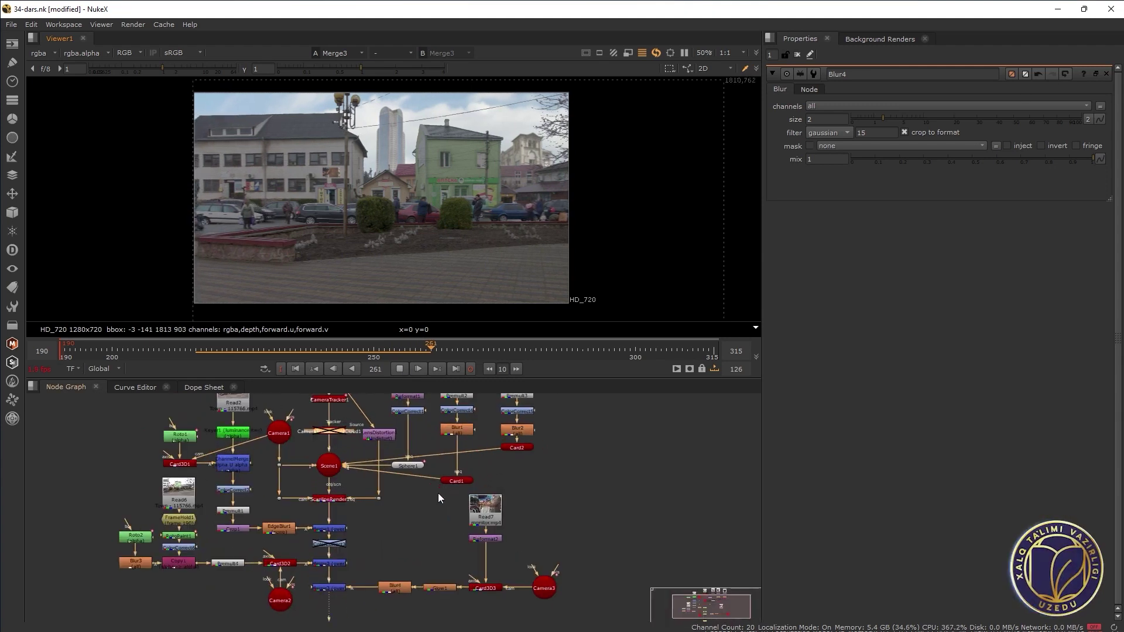
{"action": "left_click_drag", "start_coordinate": [427, 507], "coordinate": [452, 459]}
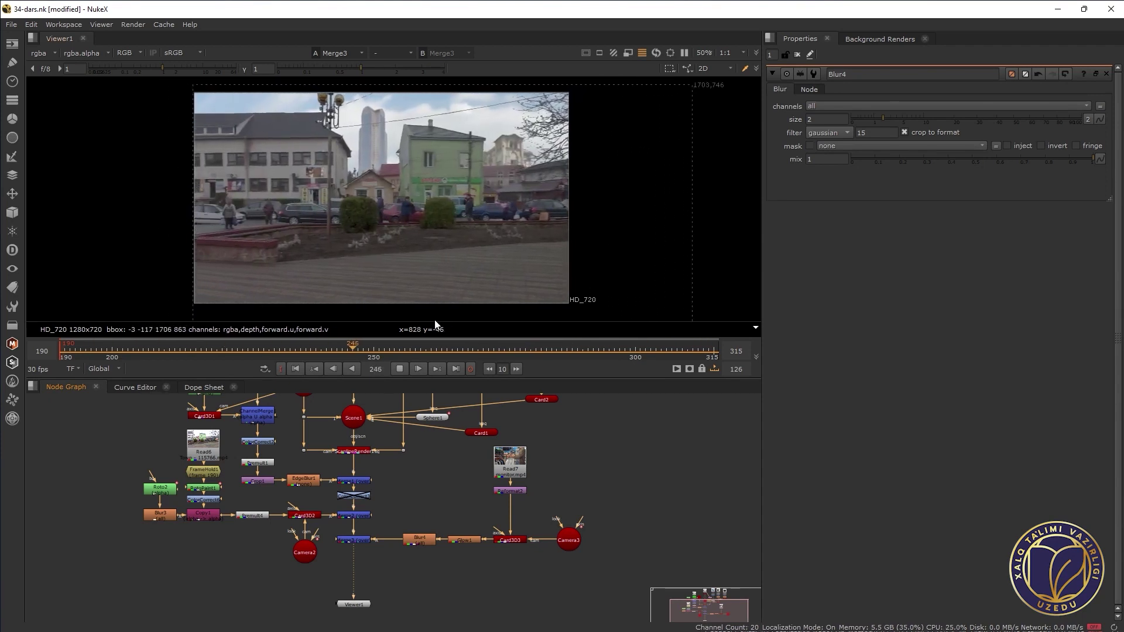
{"action": "left_click", "coordinate": [398, 369]}
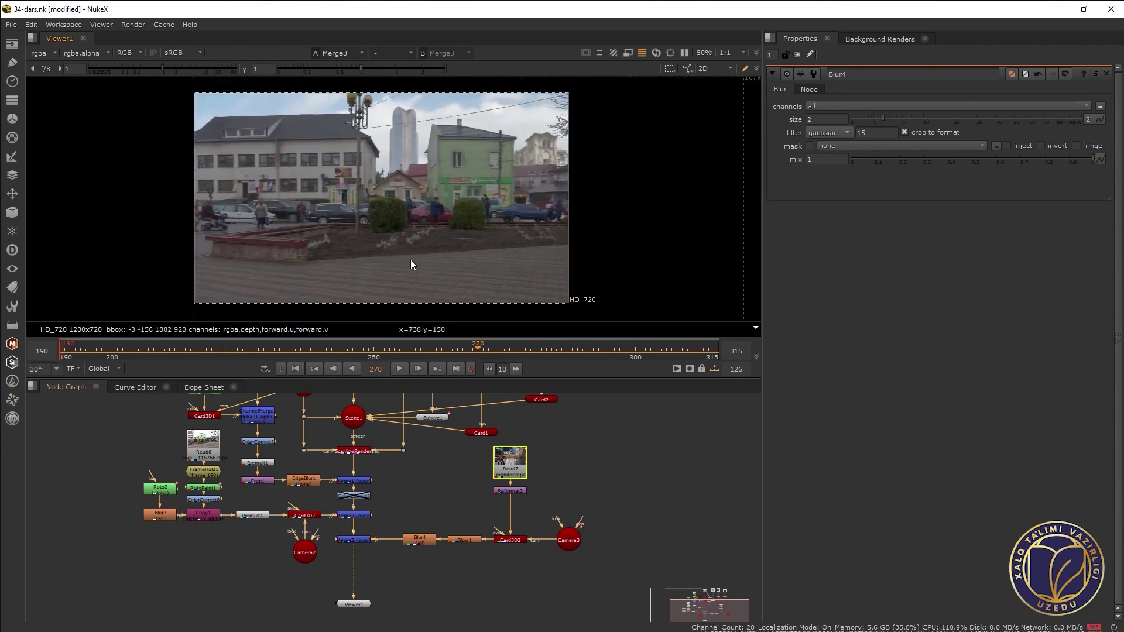